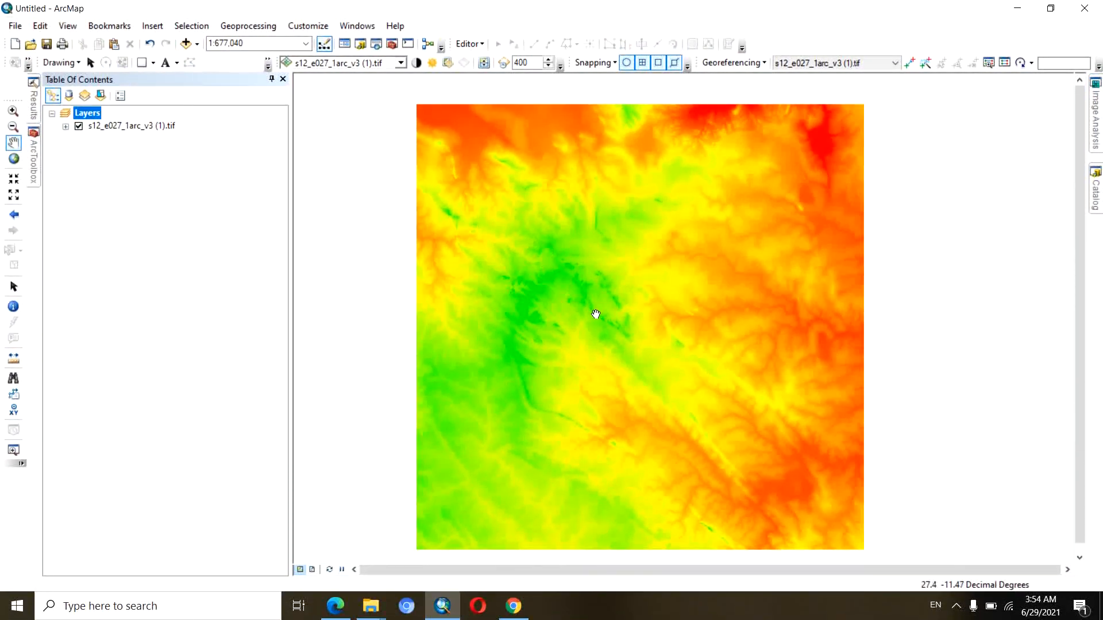
pyautogui.moveTo(661, 371); pyautogui.dragTo(672, 358)
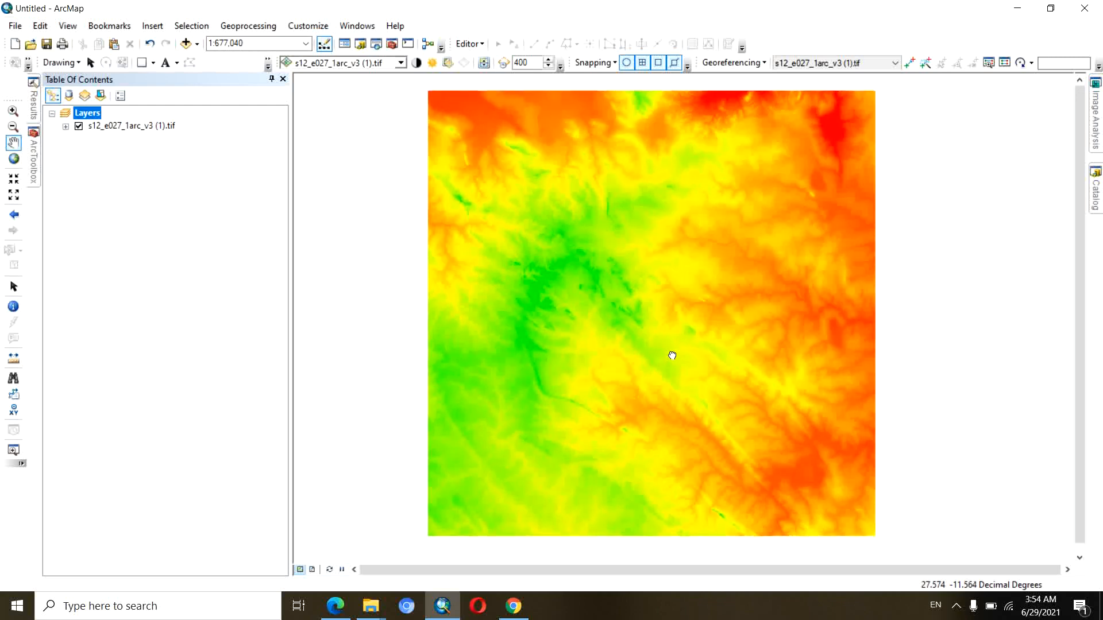
pyautogui.moveTo(599, 293); pyautogui.dragTo(595, 296)
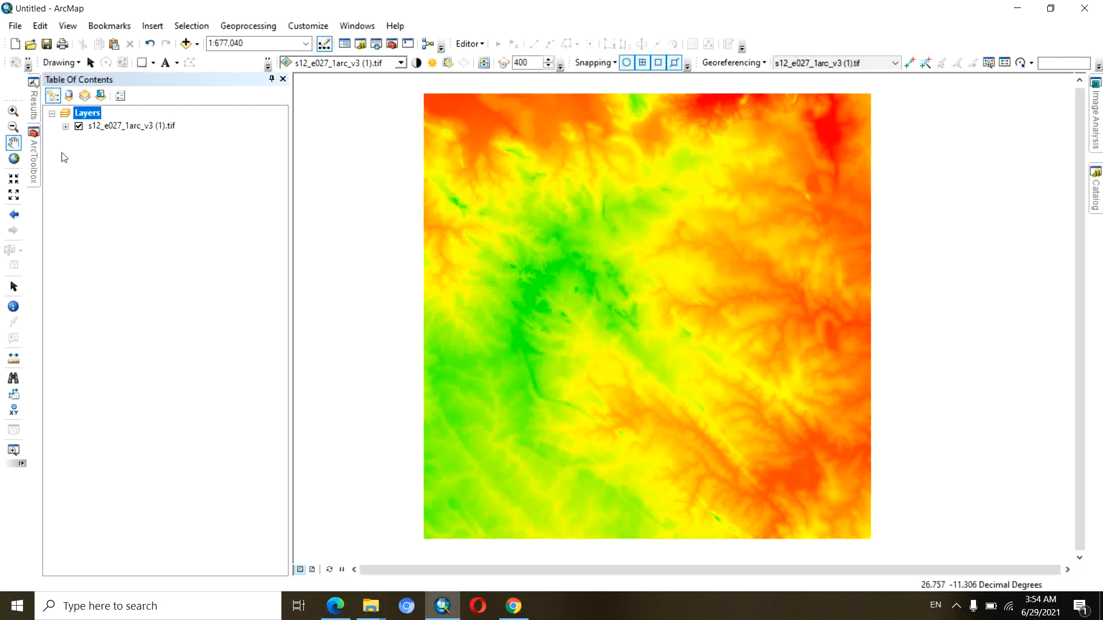
# Open the Fill tool from the Hydrology toolset of Spatial Analyst Tools.
pyautogui.moveTo(33, 163)
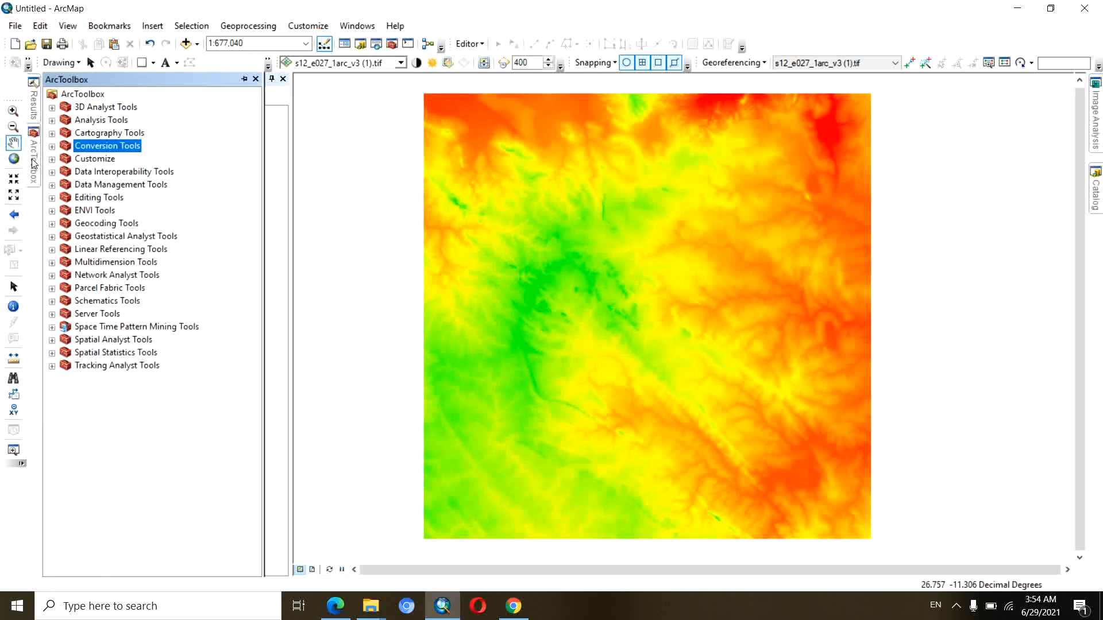
pyautogui.click(52, 340)
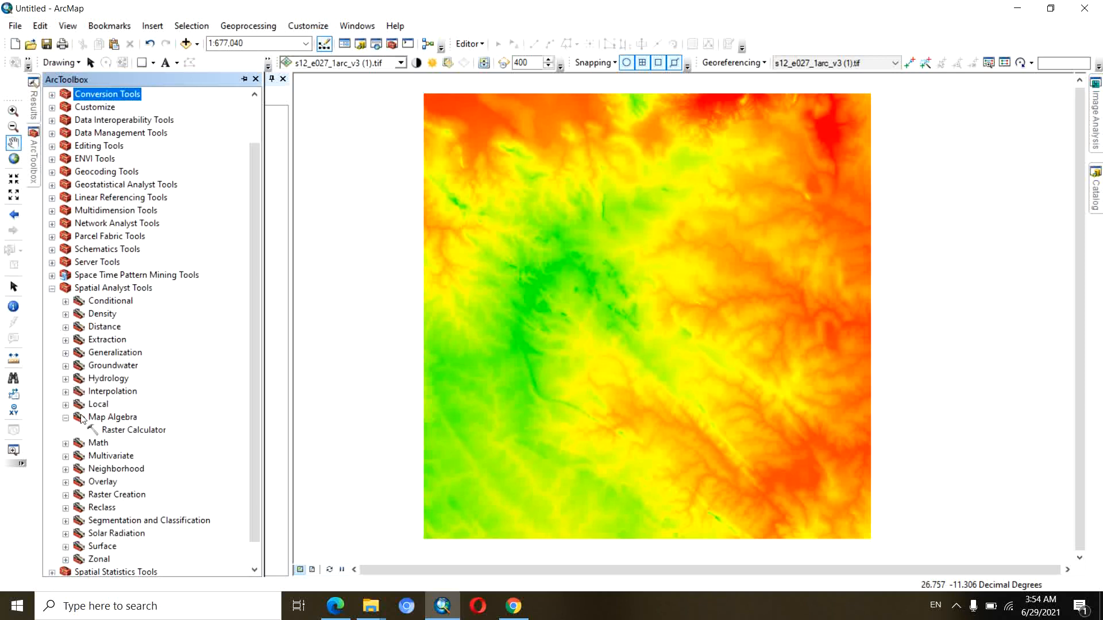
pyautogui.scroll(-1, 86, 437)
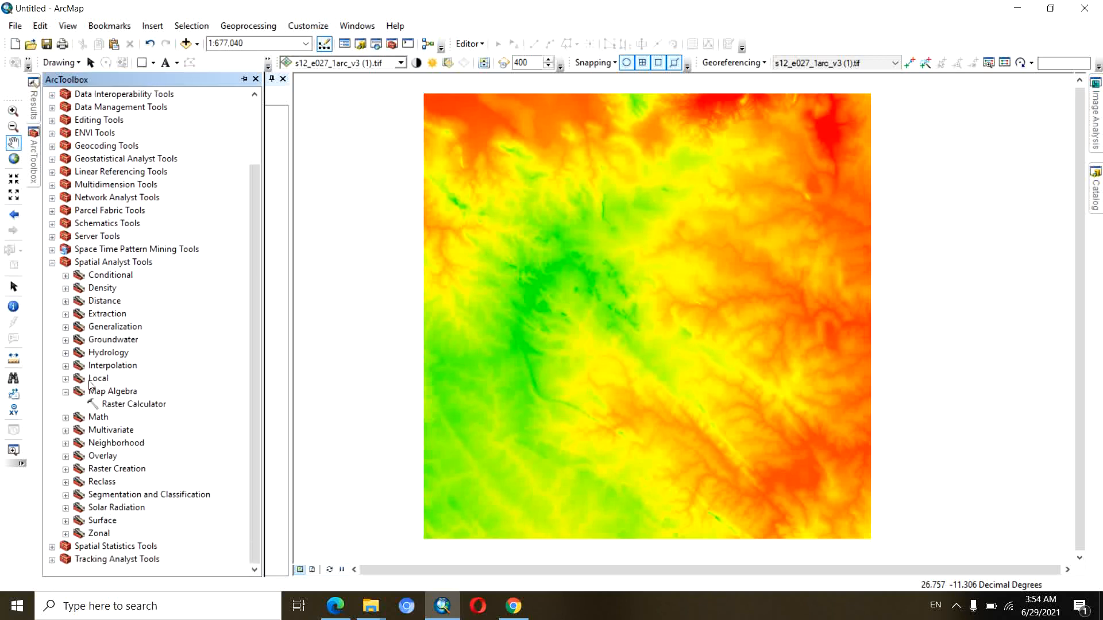
pyautogui.click(65, 393)
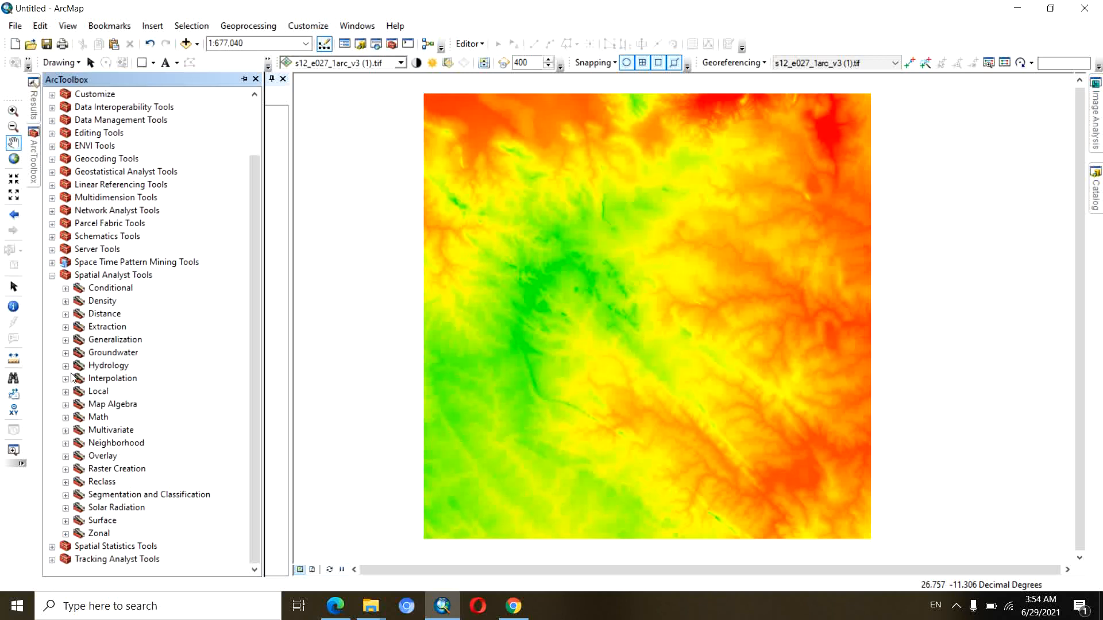
pyautogui.click(66, 366)
pyautogui.click(65, 365)
pyautogui.click(65, 366)
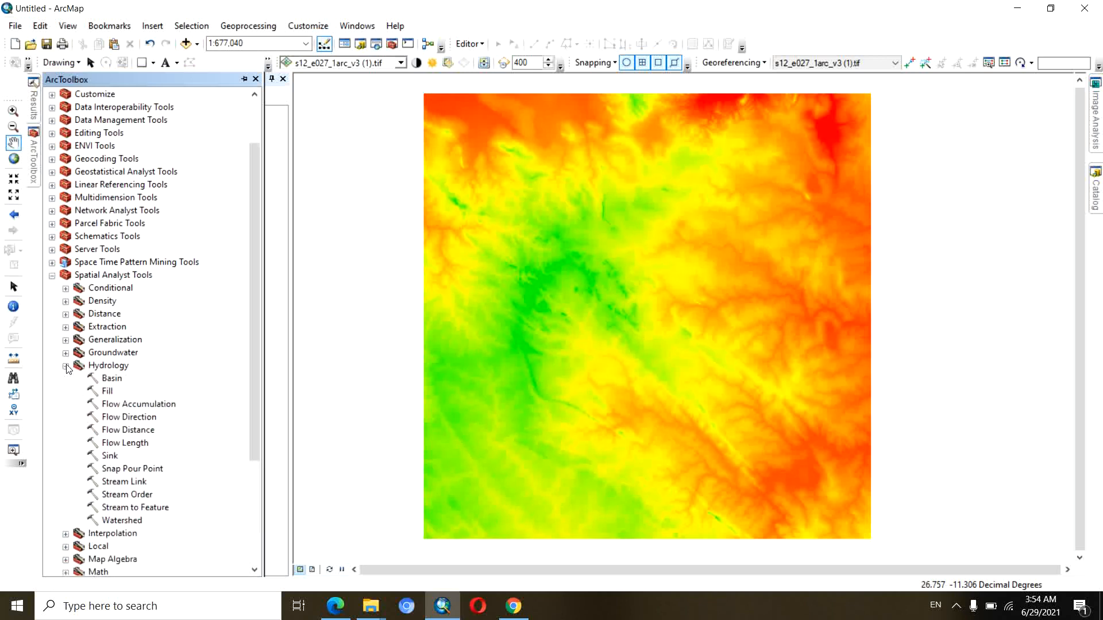
pyautogui.doubleClick(106, 392)
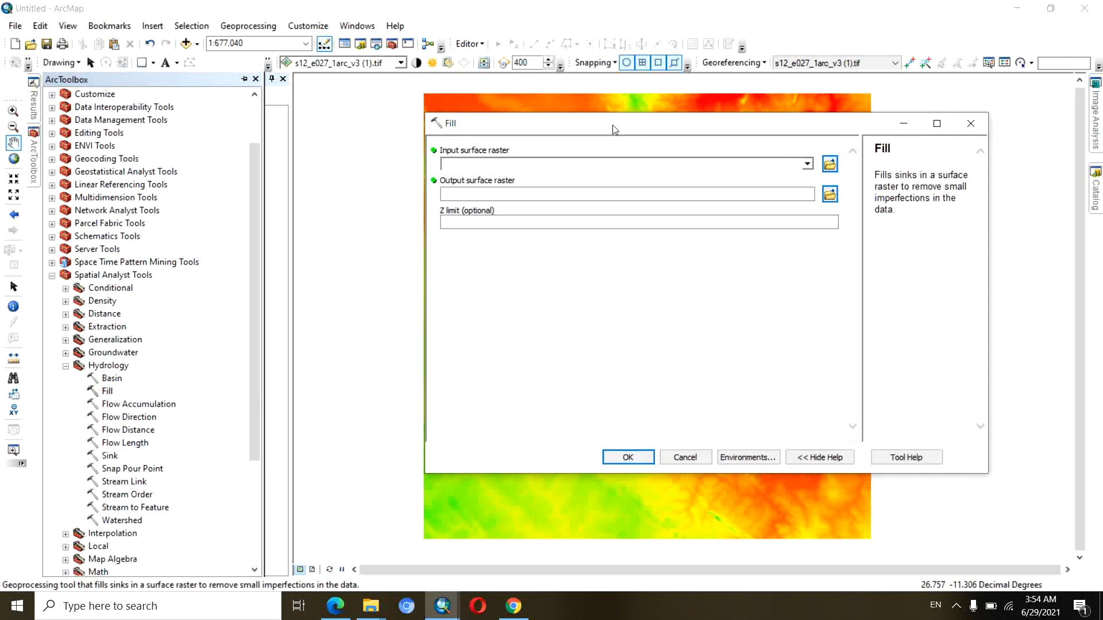
pyautogui.moveTo(590, 140); pyautogui.dragTo(617, 127)
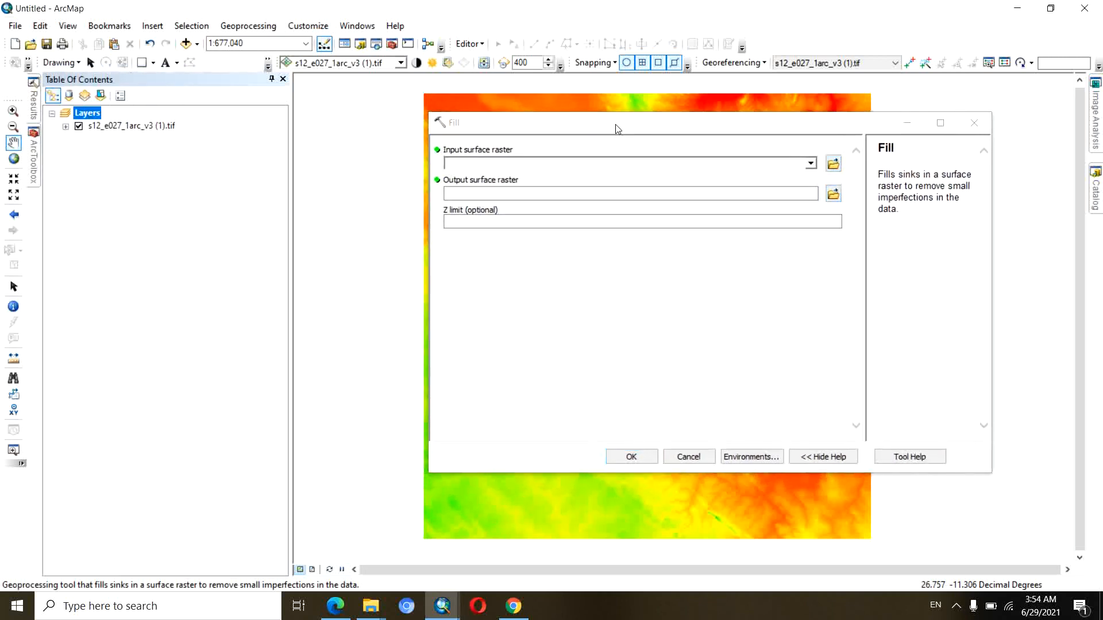
# Run Fill on s12_e027_1arc_v3 (1).tif and save the output surface raster as Fill.tif in D:\everything\ArcGis.
pyautogui.click(810, 164)
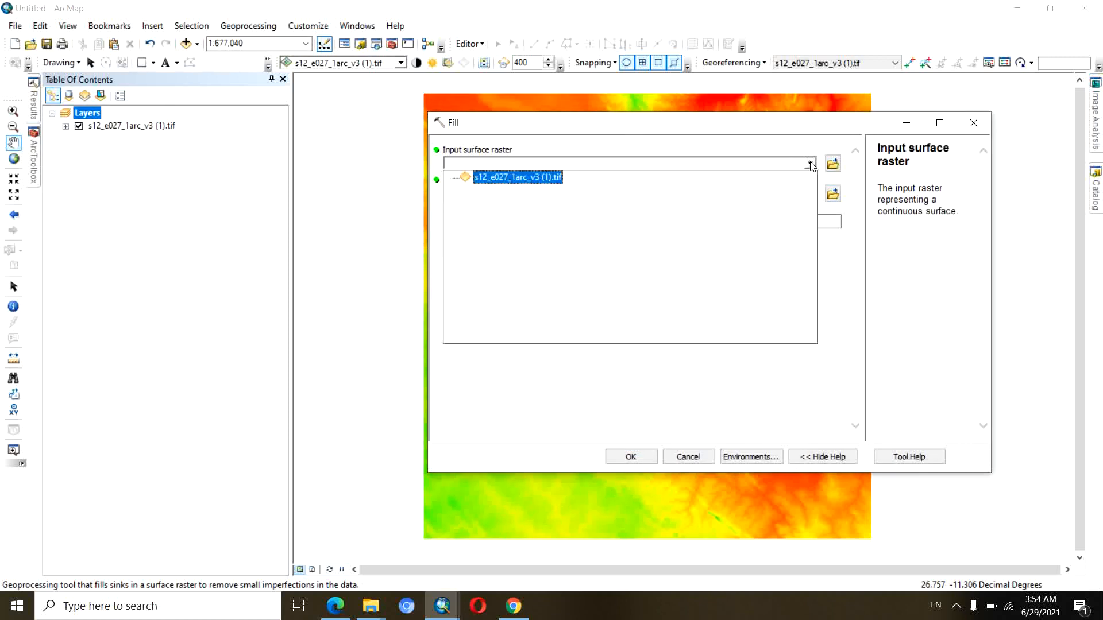
pyautogui.click(505, 179)
pyautogui.click(832, 194)
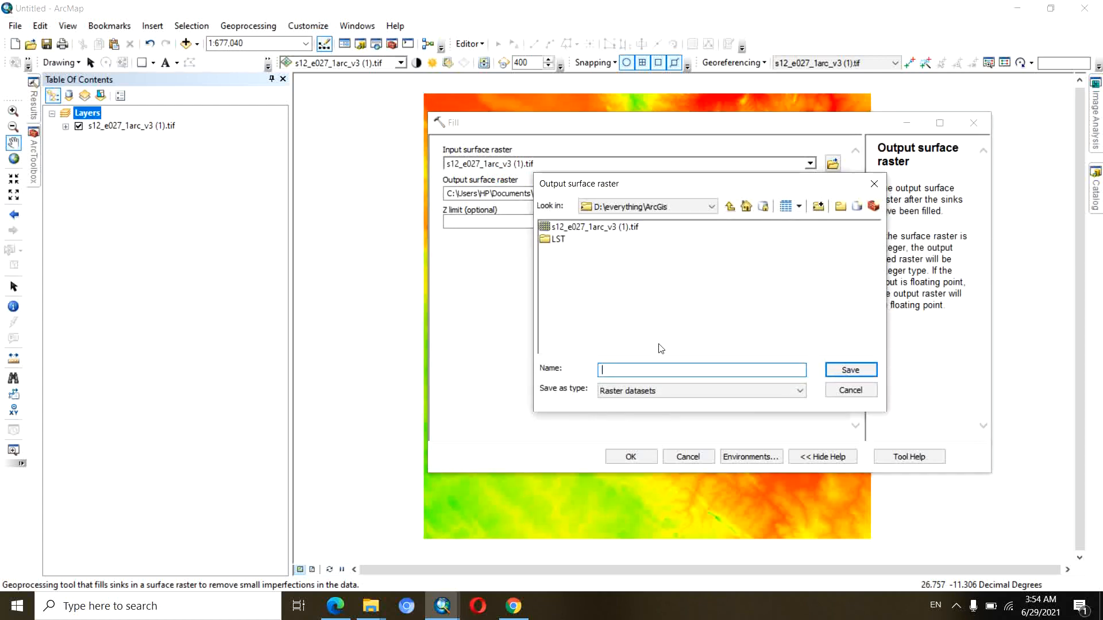
pyautogui.write('Fill.tif')
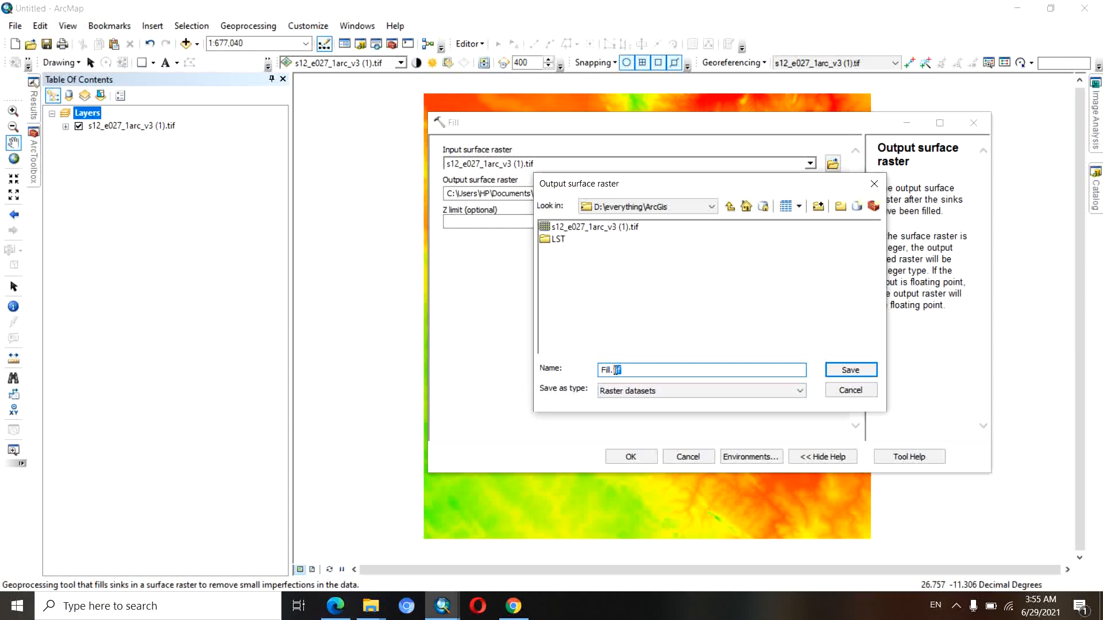
pyautogui.click(619, 371)
pyautogui.moveTo(623, 371); pyautogui.dragTo(616, 373)
pyautogui.moveTo(671, 185); pyautogui.dragTo(654, 181)
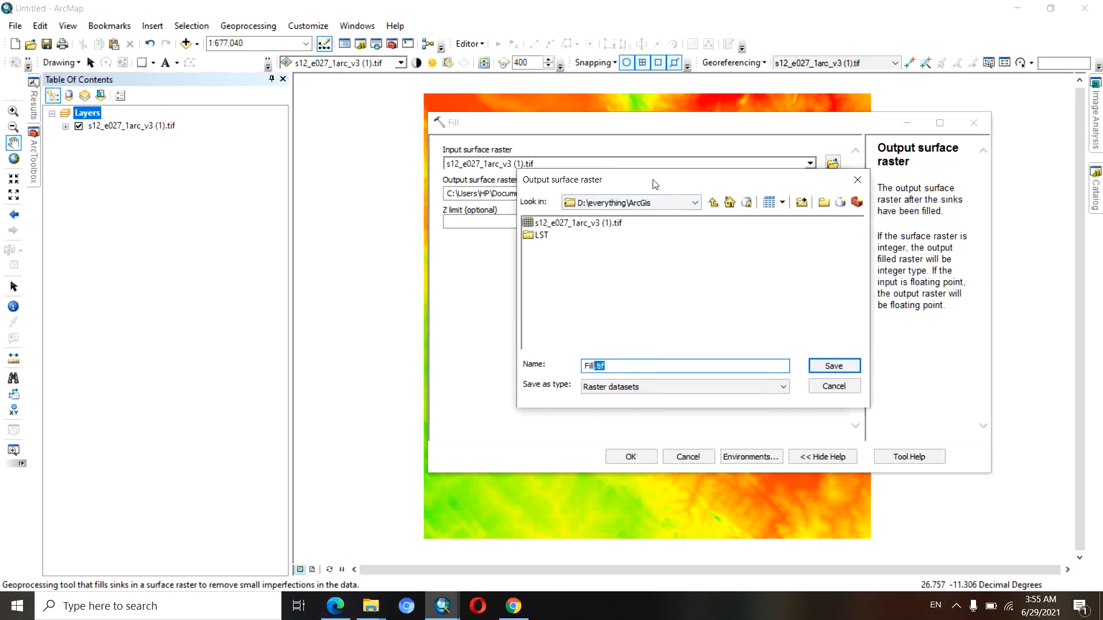
pyautogui.click(612, 366)
pyautogui.click(838, 368)
pyautogui.click(631, 457)
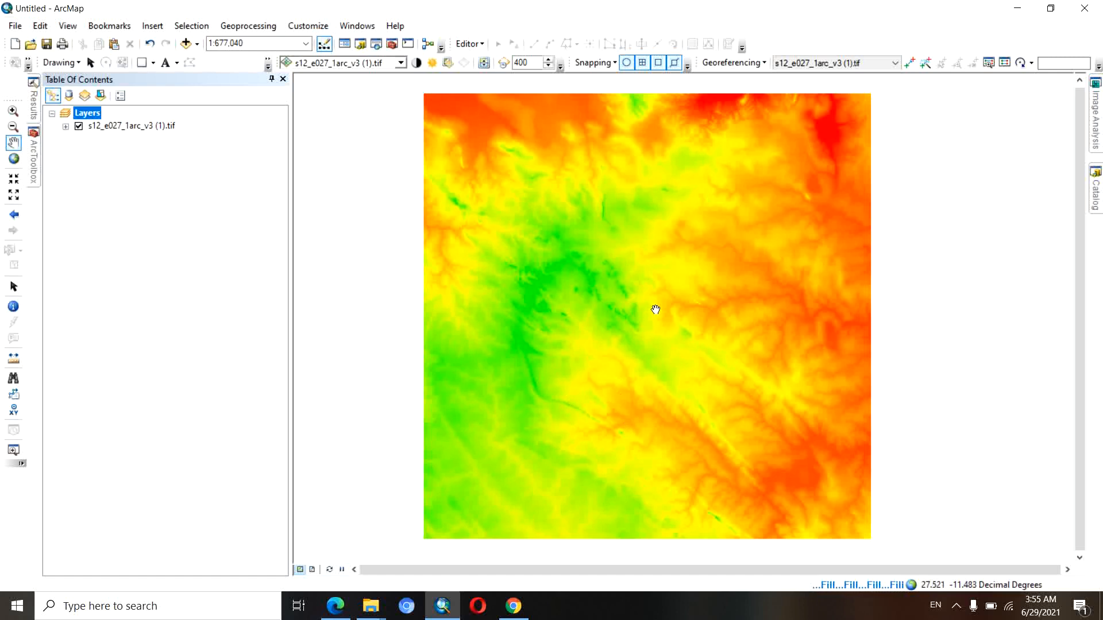
# Hide the original s12_e027_1arc_v3 (1).tif layer beneath the filled raster.
pyautogui.moveTo(652, 310); pyautogui.dragTo(640, 310)
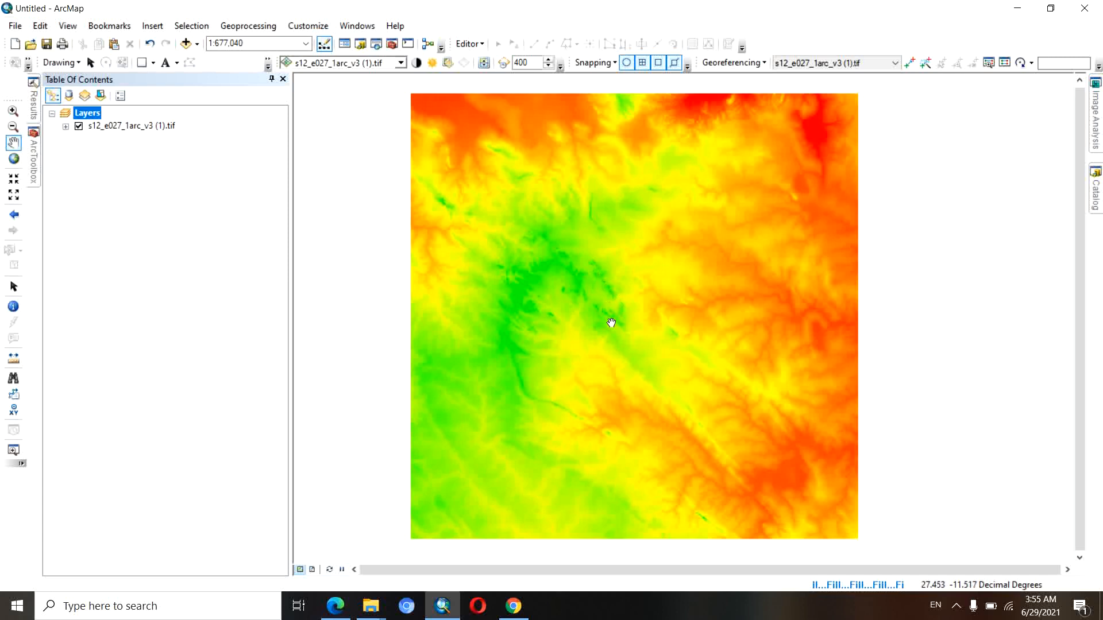
pyautogui.moveTo(624, 335); pyautogui.dragTo(633, 344)
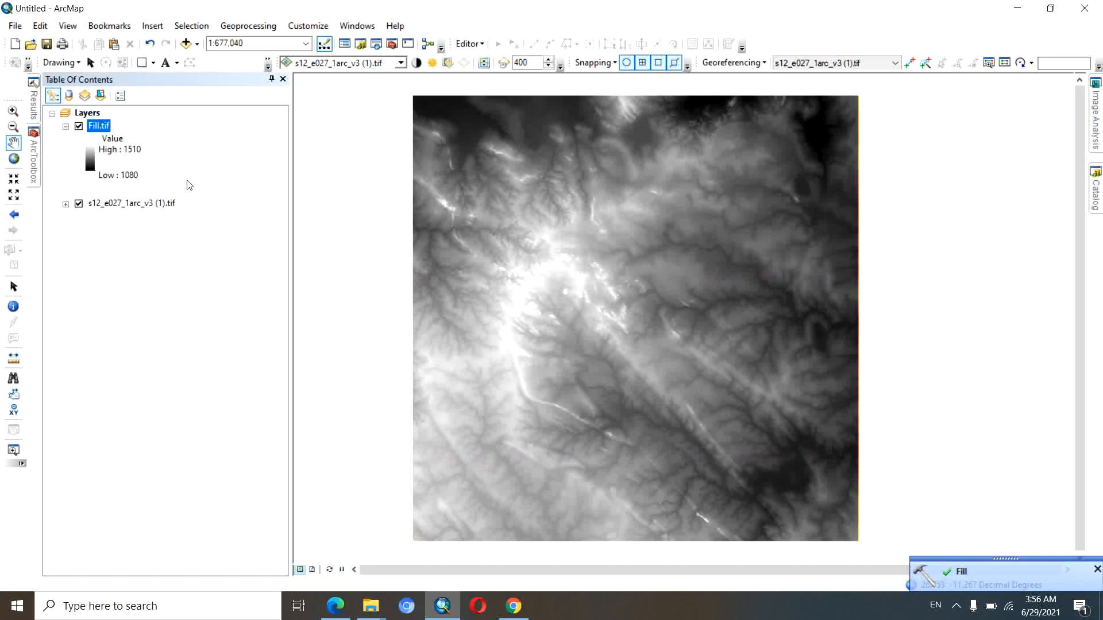
pyautogui.click(79, 204)
pyautogui.moveTo(583, 333); pyautogui.dragTo(602, 343)
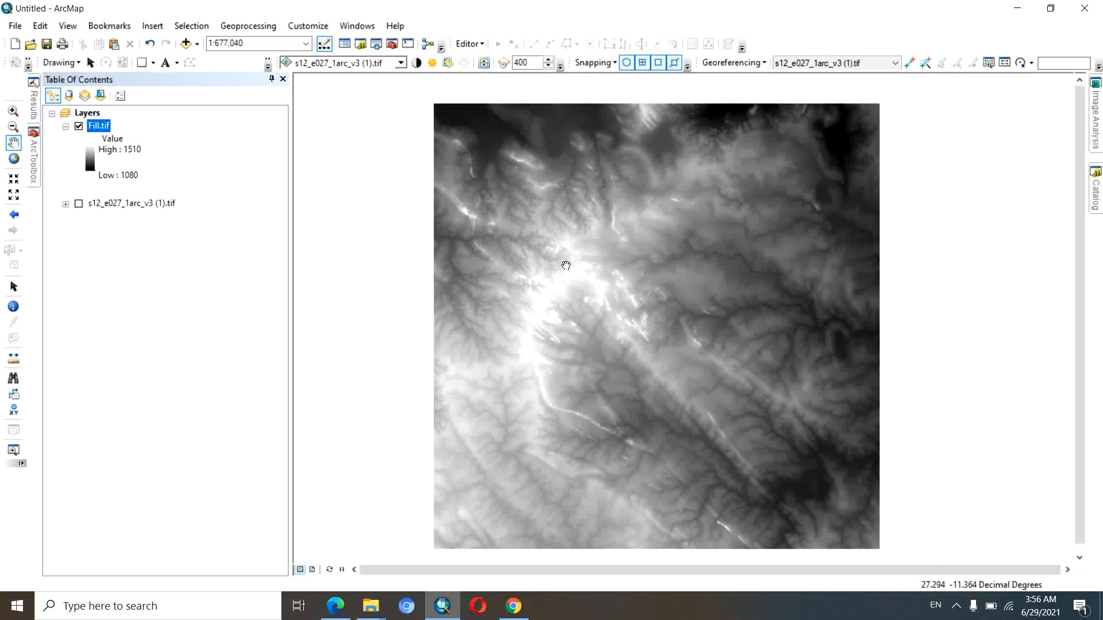
# Set up the Flow Direction tool with Fill.tif as input surface raster and flow_dir.tif in D:\everything\ArcGis as output.
pyautogui.click(33, 155)
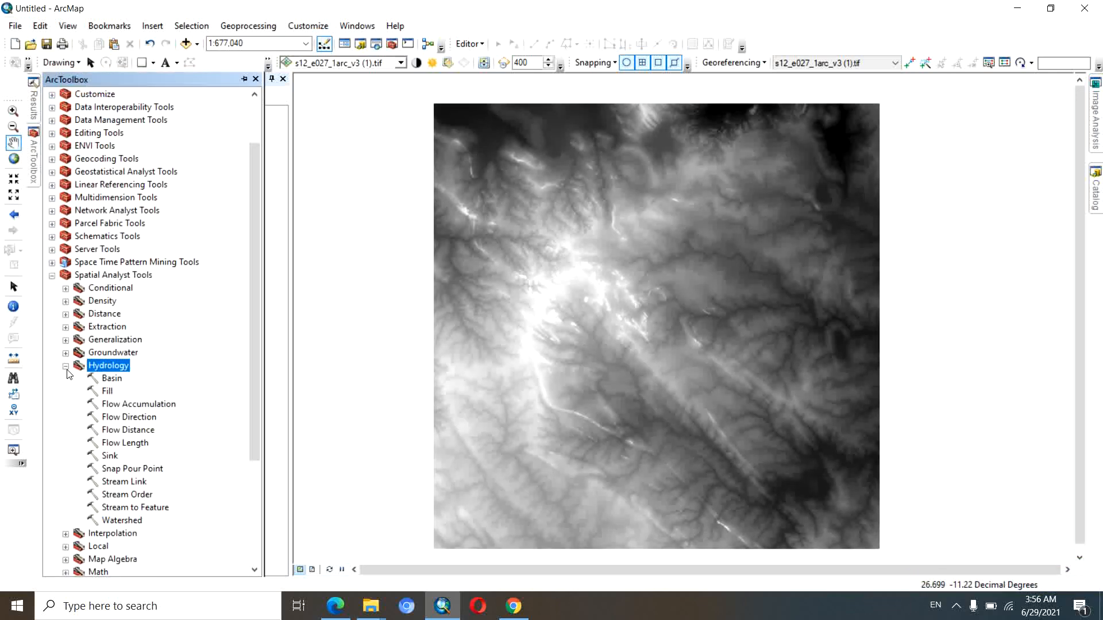
pyautogui.doubleClick(120, 418)
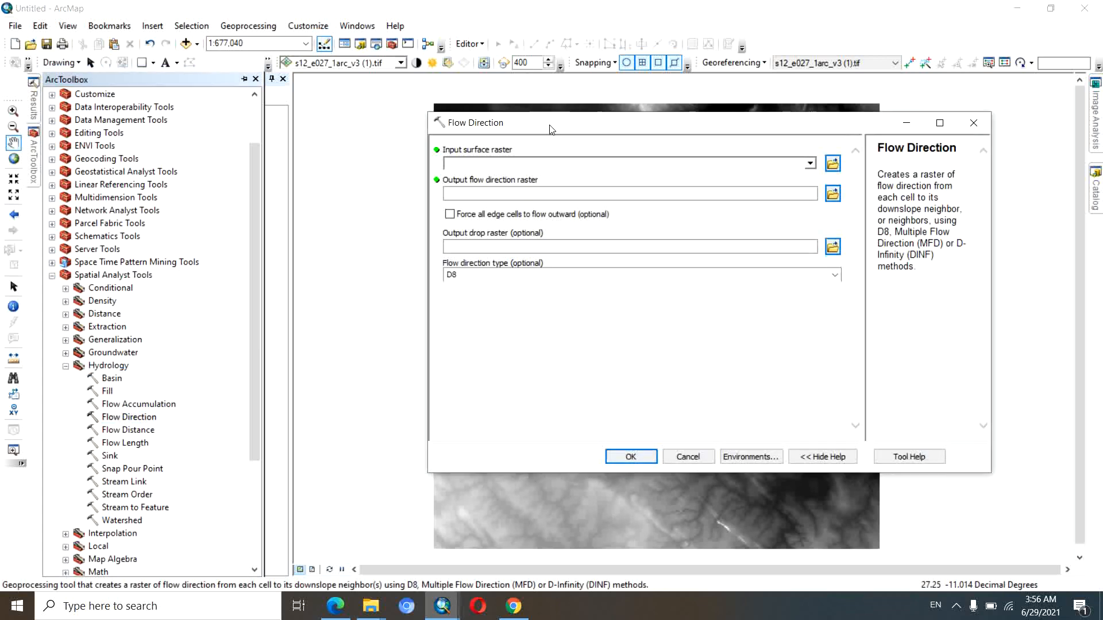
pyautogui.moveTo(548, 127); pyautogui.dragTo(527, 132)
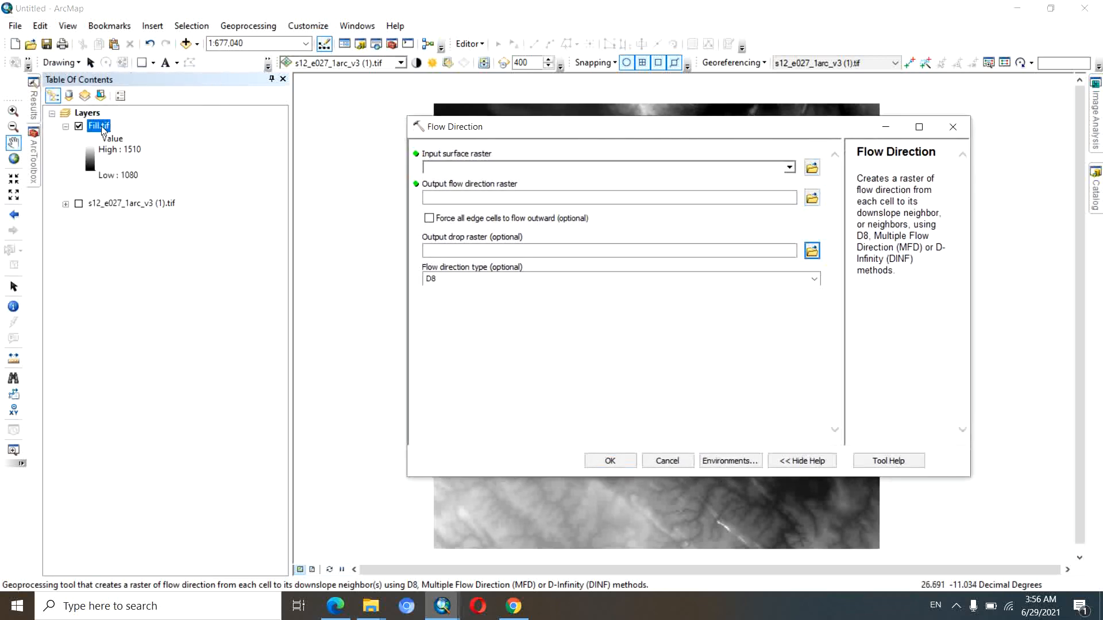
pyautogui.moveTo(101, 128); pyautogui.dragTo(504, 170)
pyautogui.click(813, 198)
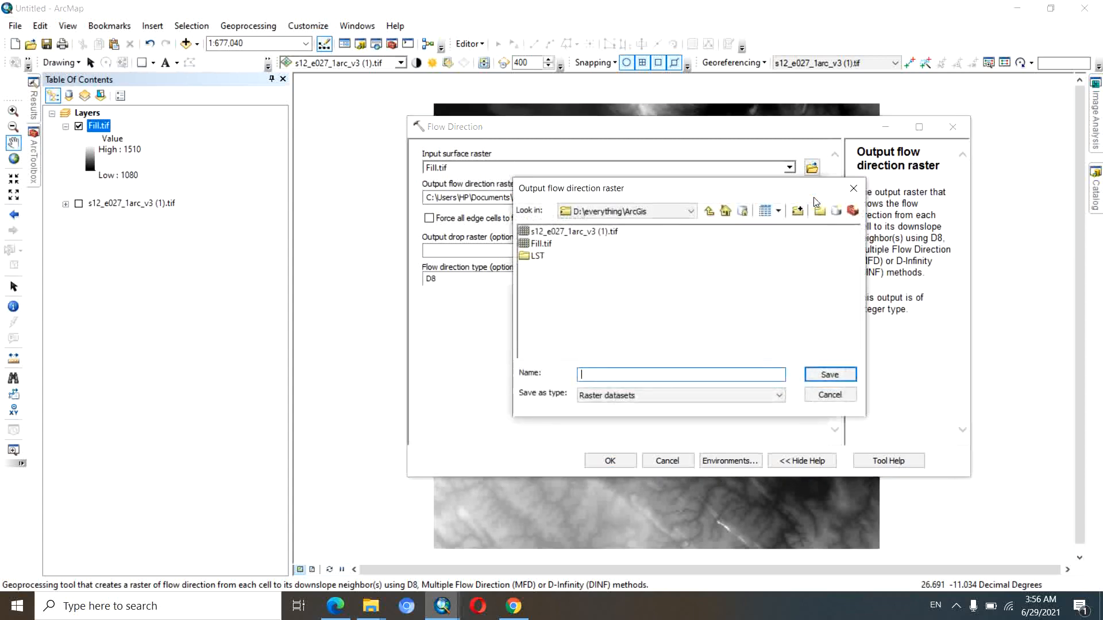
pyautogui.write('flow_dir.tif')
pyautogui.click(829, 375)
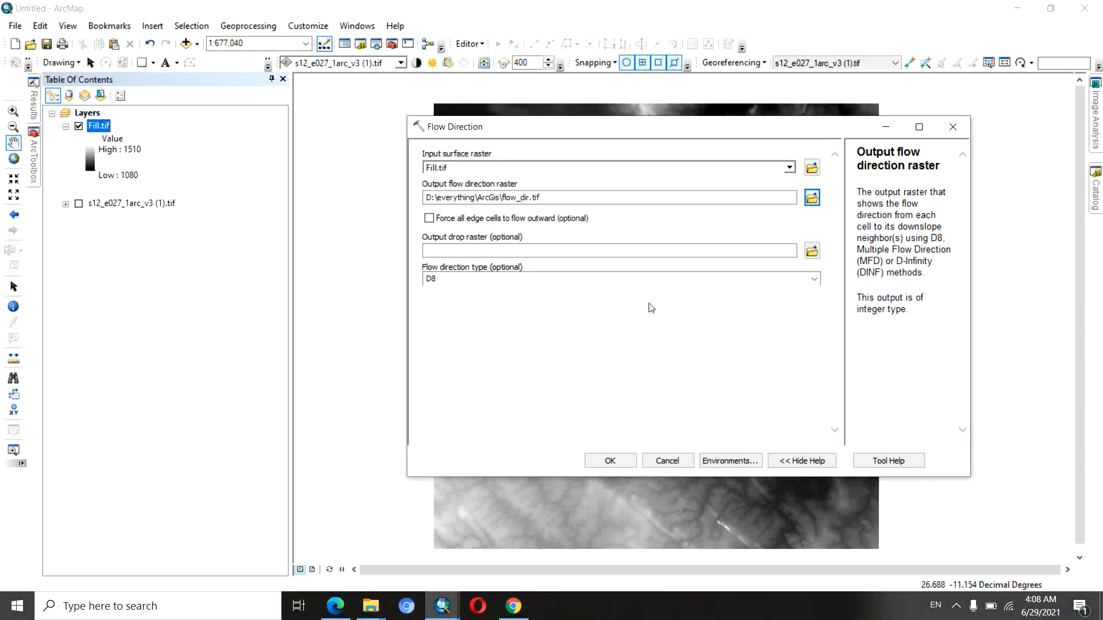
# Check the available flow direction types, keep D8, and run the Flow Direction tool.
pyautogui.click(814, 279)
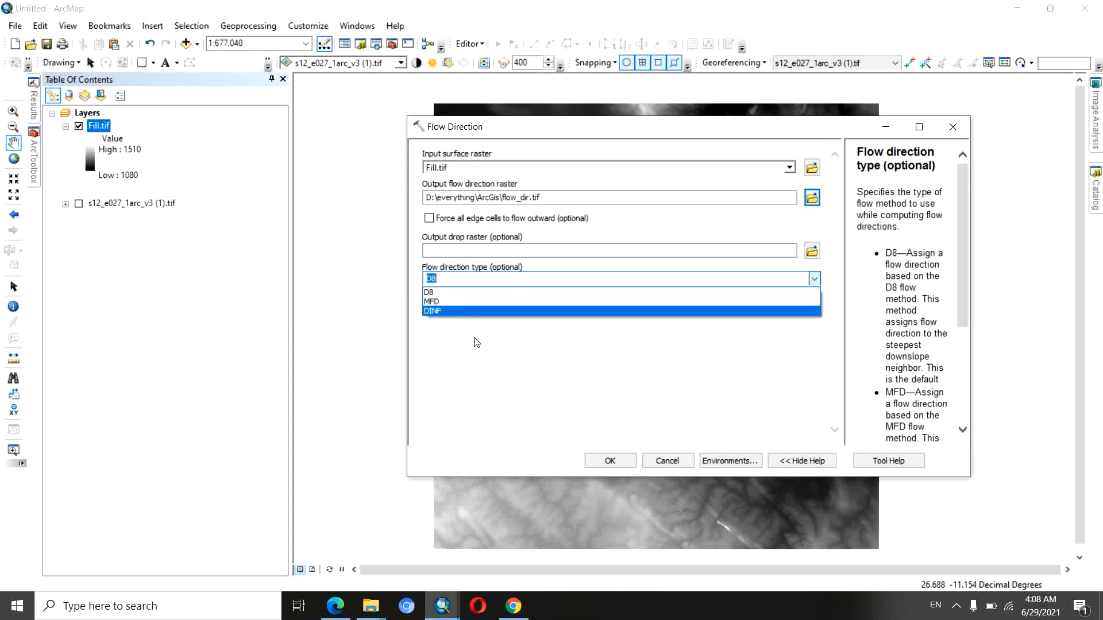
pyautogui.click(525, 372)
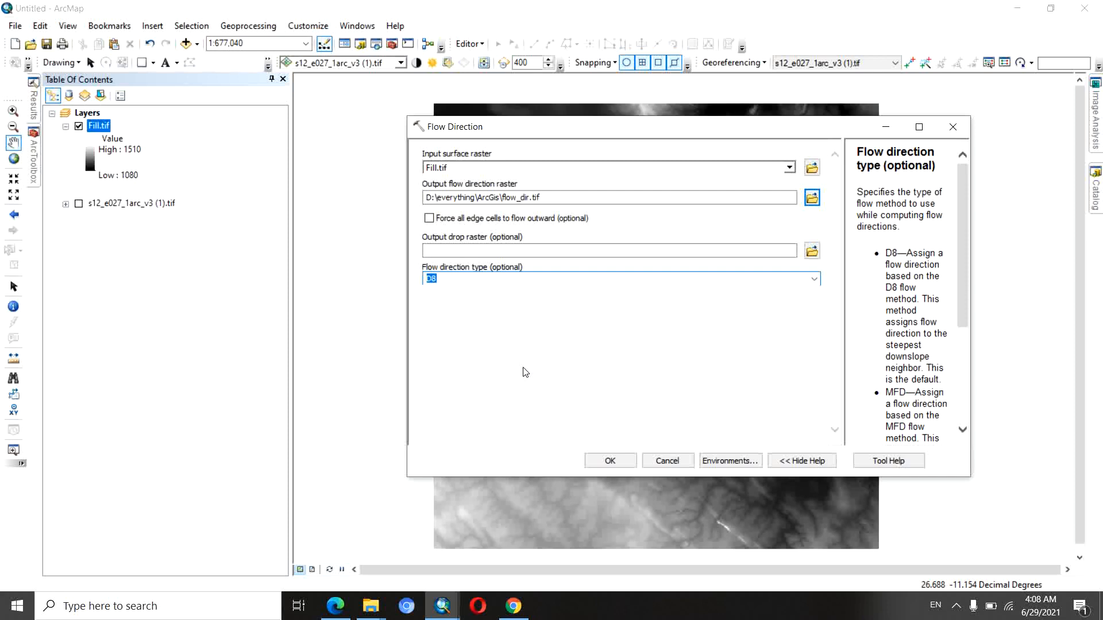
pyautogui.click(814, 279)
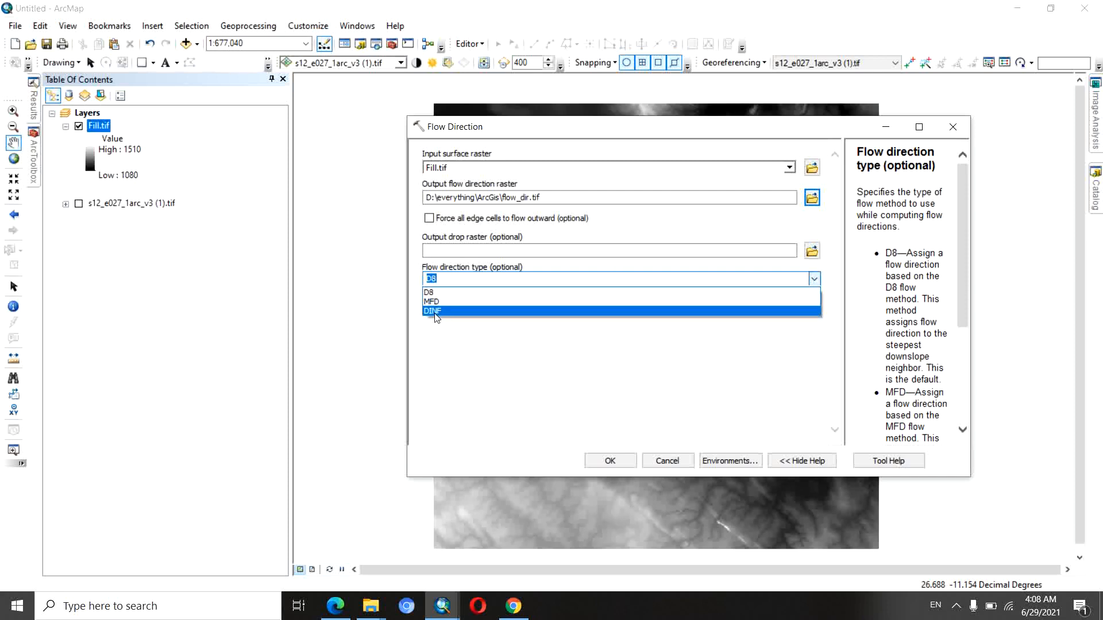
pyautogui.click(472, 347)
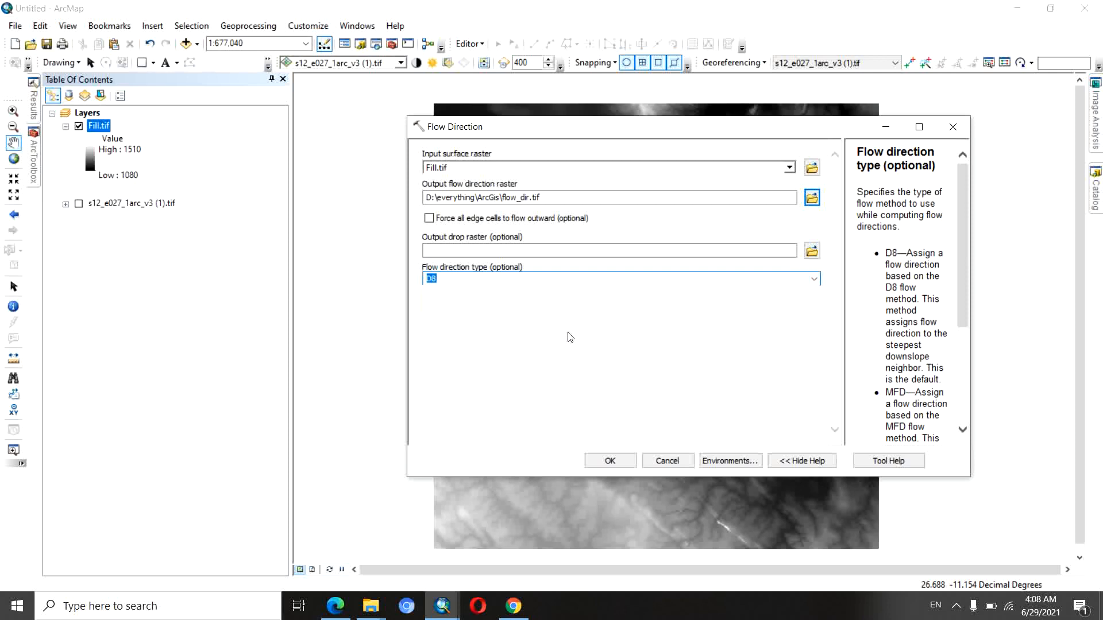
pyautogui.moveTo(632, 130); pyautogui.dragTo(612, 122)
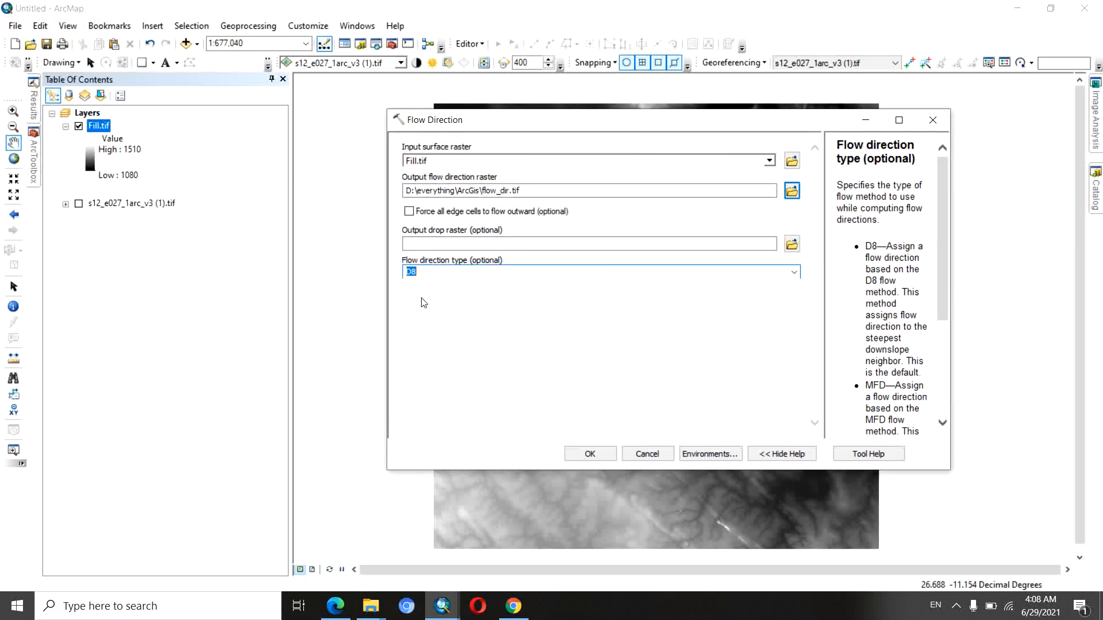
pyautogui.click(590, 454)
pyautogui.moveTo(697, 459); pyautogui.dragTo(709, 454)
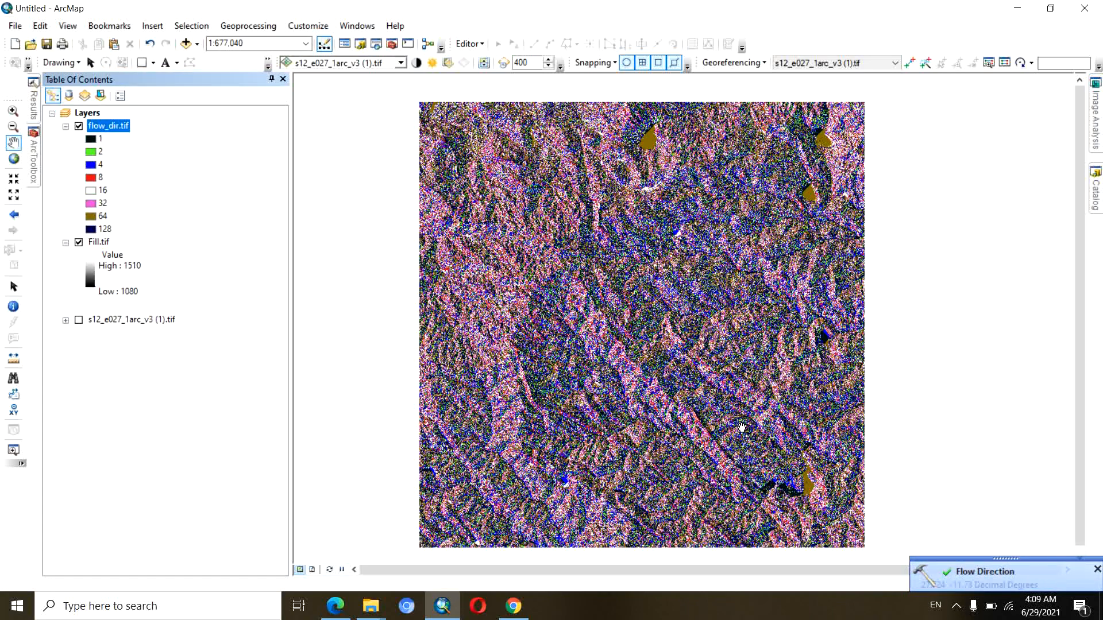
# Collapse the Fill.tif layer's legend and hide that layer.
pyautogui.click(1097, 569)
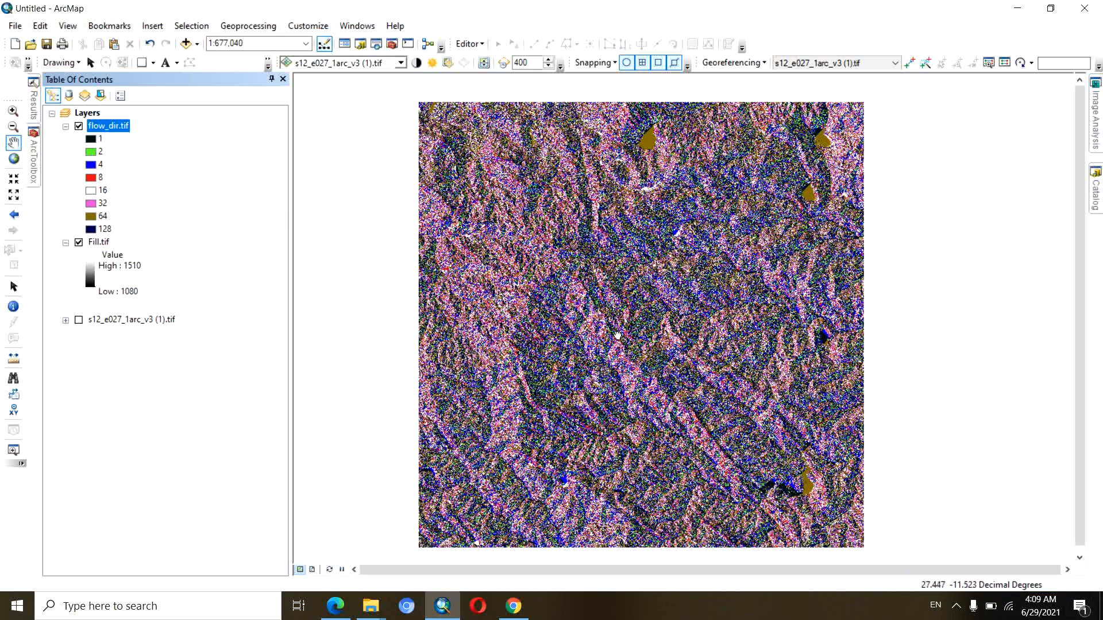
pyautogui.moveTo(620, 333); pyautogui.dragTo(603, 336)
pyautogui.scroll(-1, 603, 335)
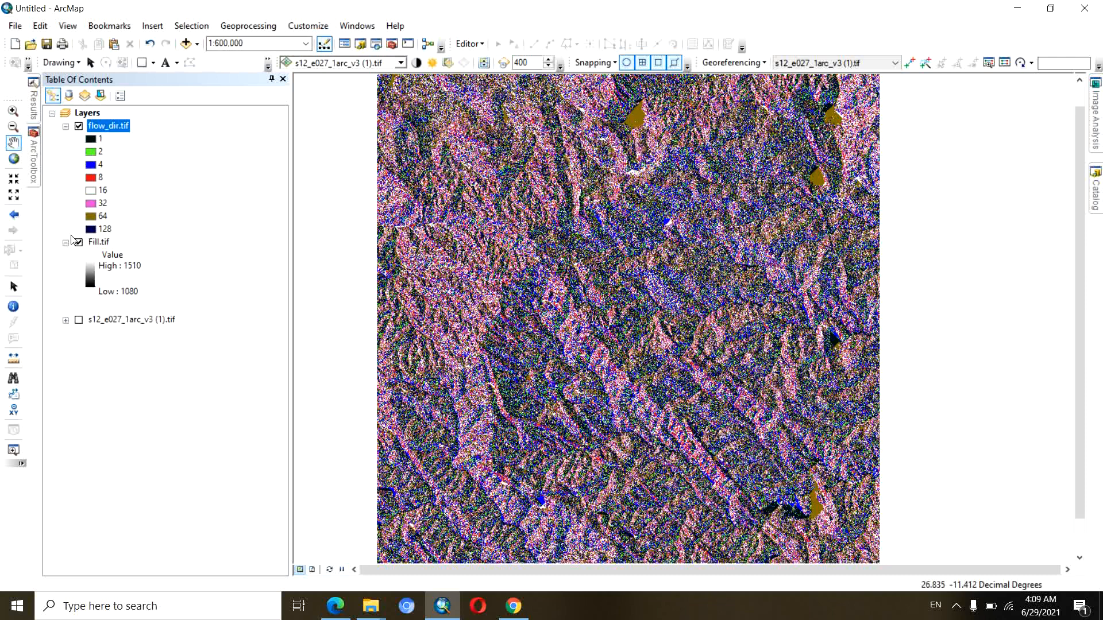
pyautogui.click(66, 243)
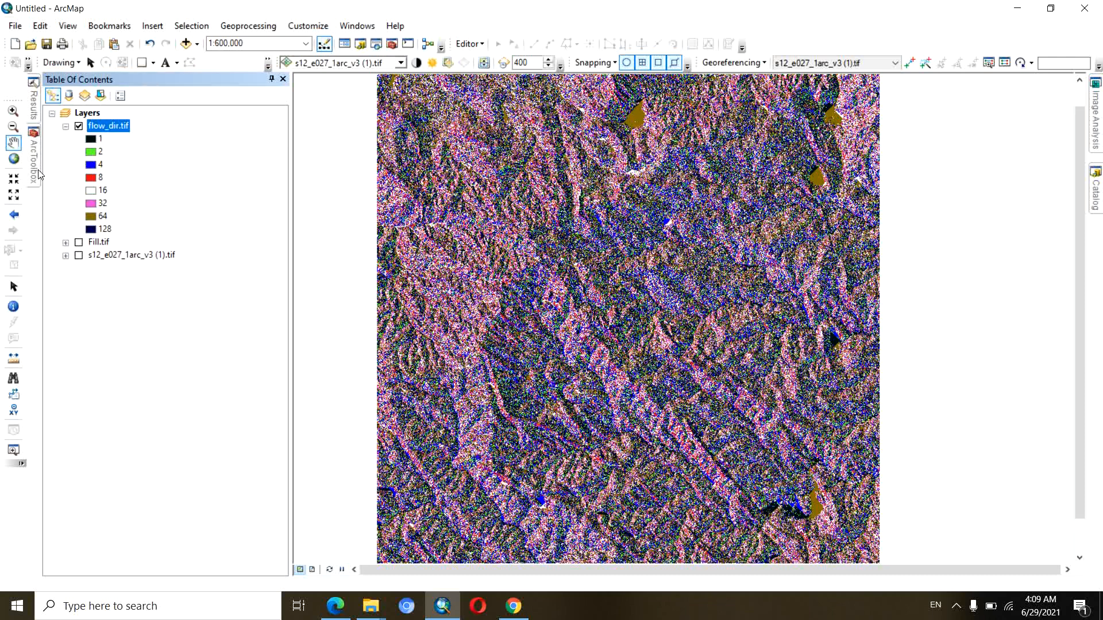
# Run Flow Accumulation with flow_dir.tif as input direction raster, saving flow_accu.tif in D:\everything\ArcGis with FLOAT data type and D8.
pyautogui.moveTo(38, 174)
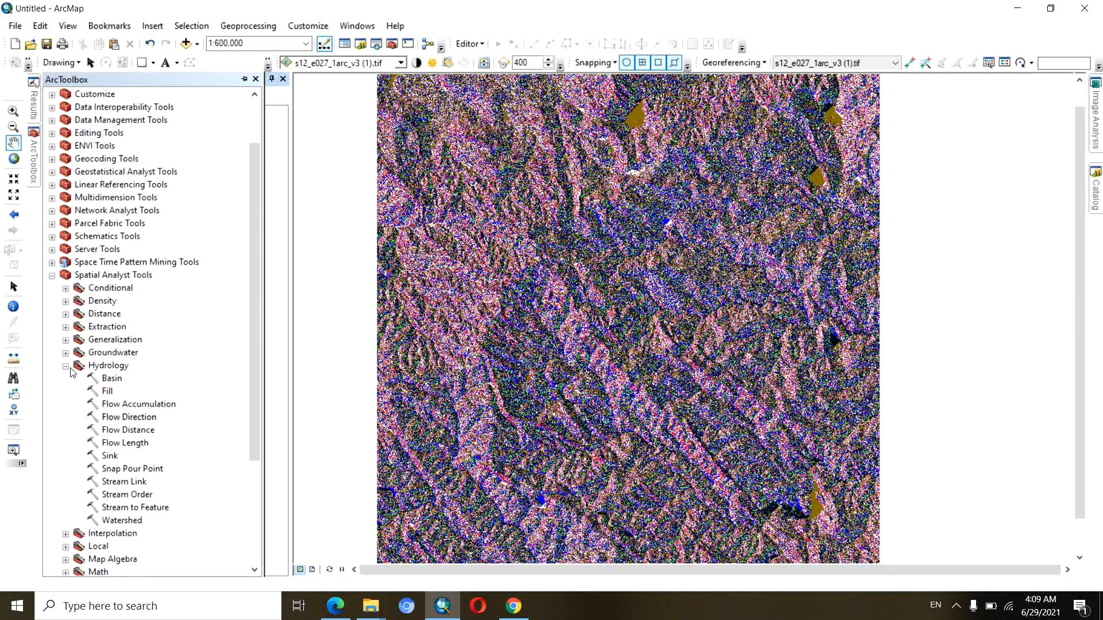
pyautogui.doubleClick(118, 406)
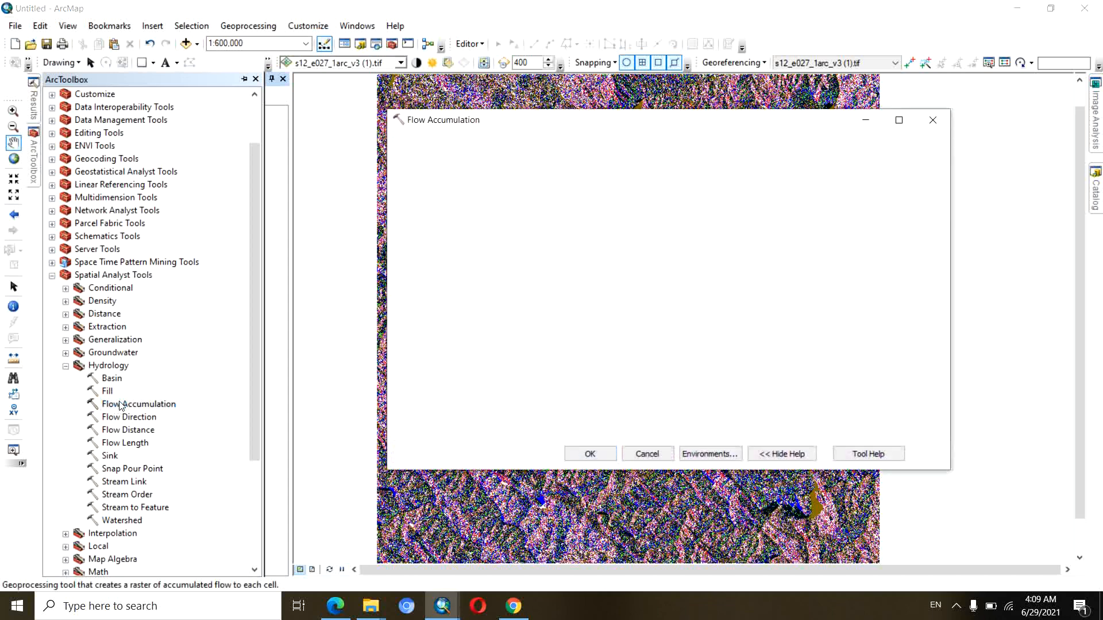
pyautogui.moveTo(531, 125); pyautogui.dragTo(513, 124)
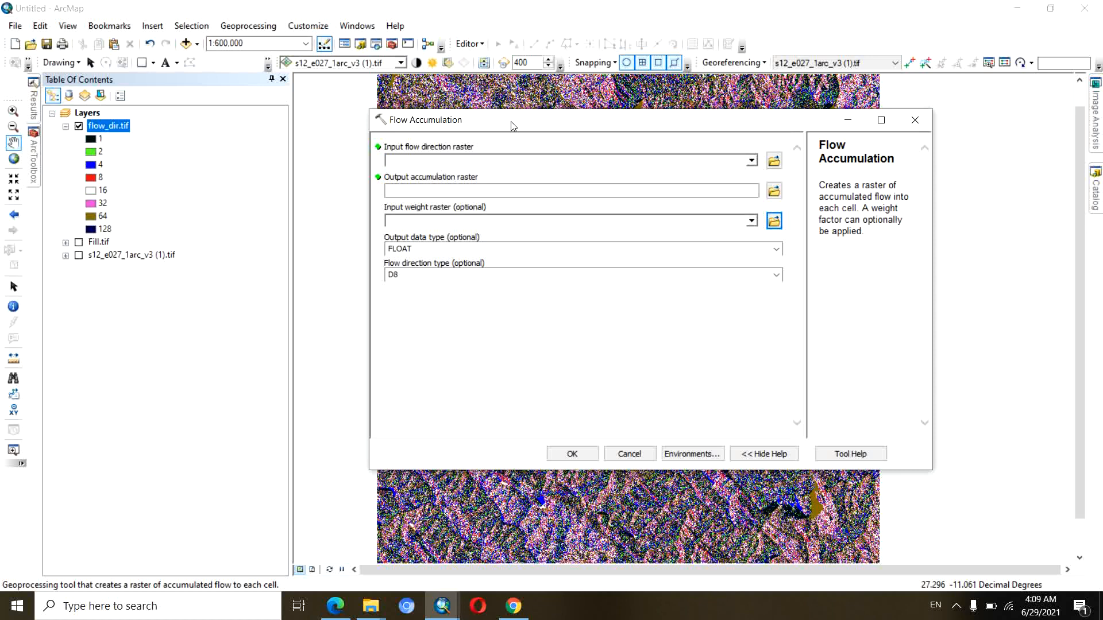
pyautogui.moveTo(500, 121); pyautogui.dragTo(496, 118)
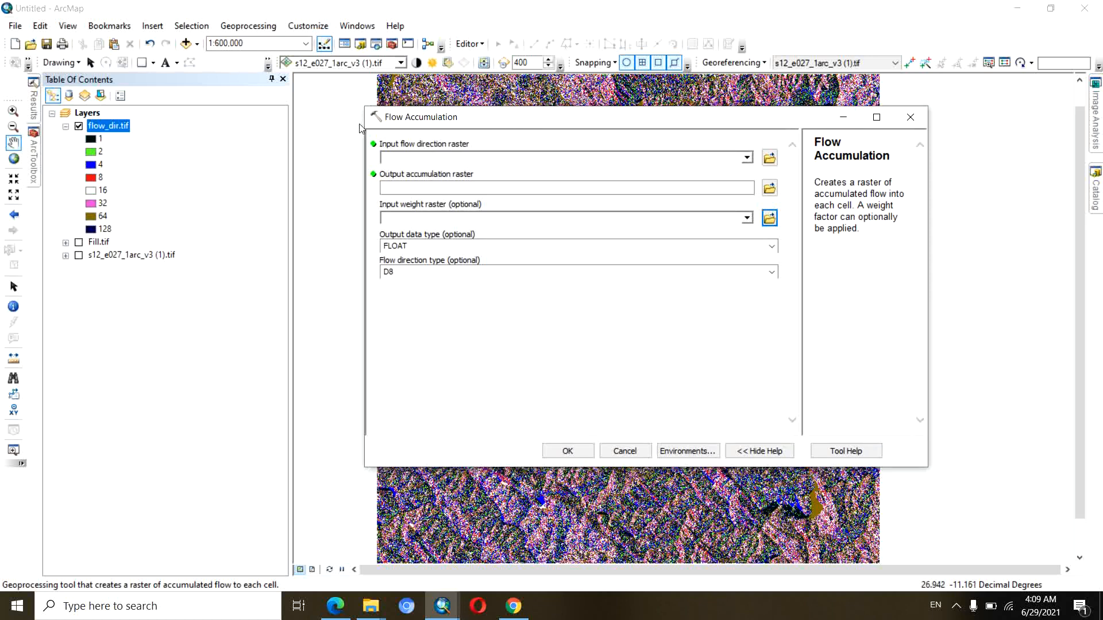
pyautogui.moveTo(115, 124); pyautogui.dragTo(529, 160)
pyautogui.click(770, 189)
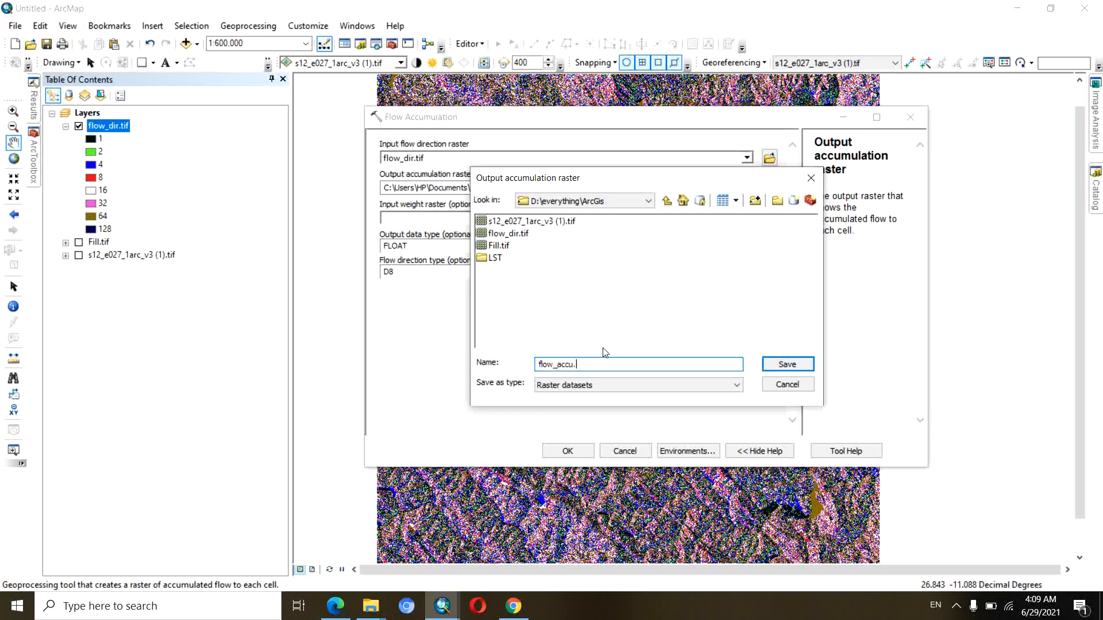
pyautogui.click(785, 365)
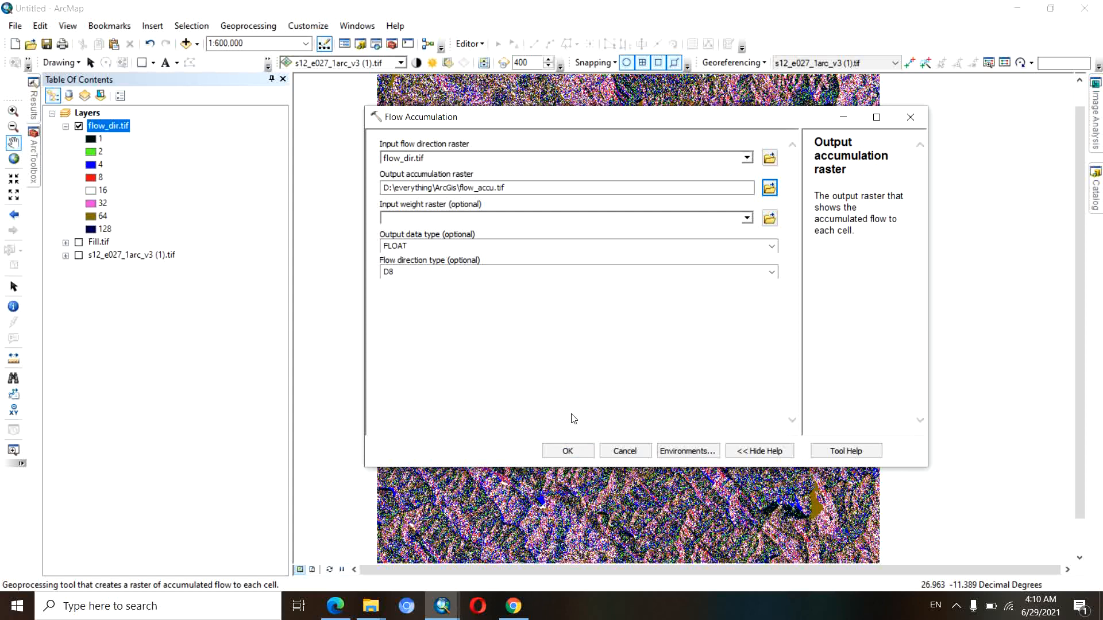
pyautogui.click(567, 452)
pyautogui.scroll(5, 661, 260)
pyautogui.scroll(-4, 661, 261)
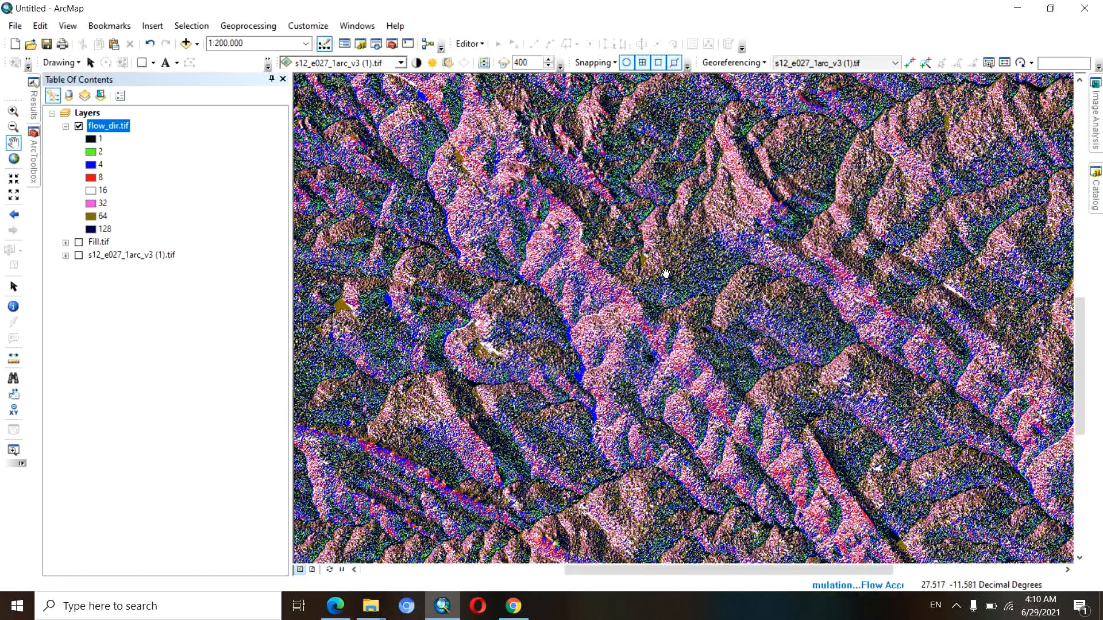
pyautogui.moveTo(665, 273); pyautogui.dragTo(623, 285)
pyautogui.moveTo(690, 126); pyautogui.dragTo(610, 202)
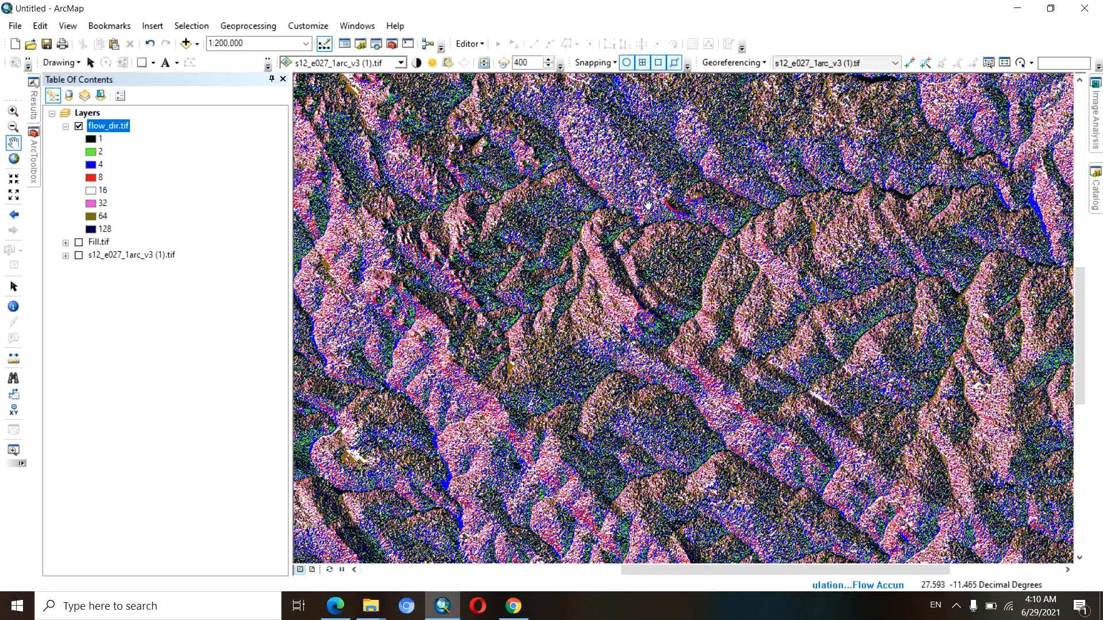
pyautogui.scroll(2, 647, 205)
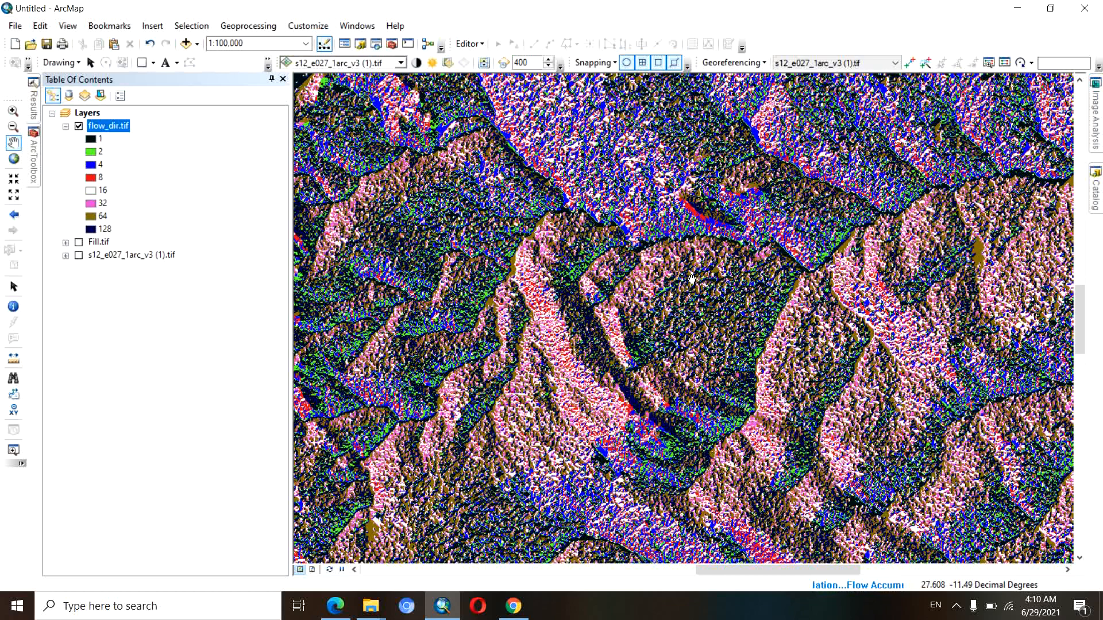
pyautogui.scroll(-2, 692, 278)
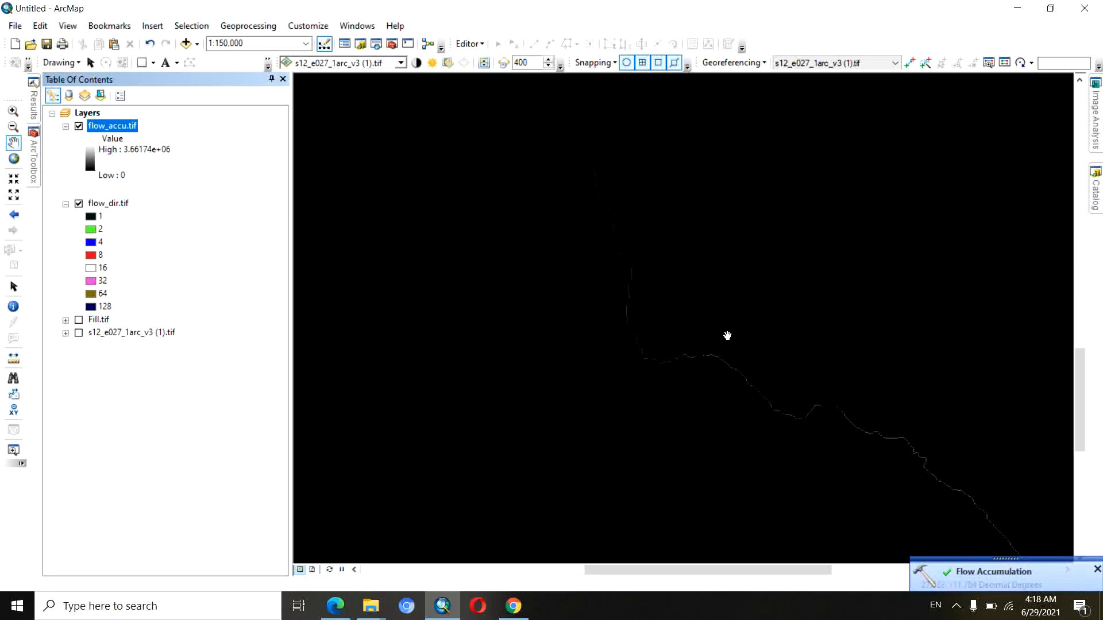
# Switch the flow_accu.tif layer's symbology to Classified with 2 classes.
pyautogui.click(1097, 571)
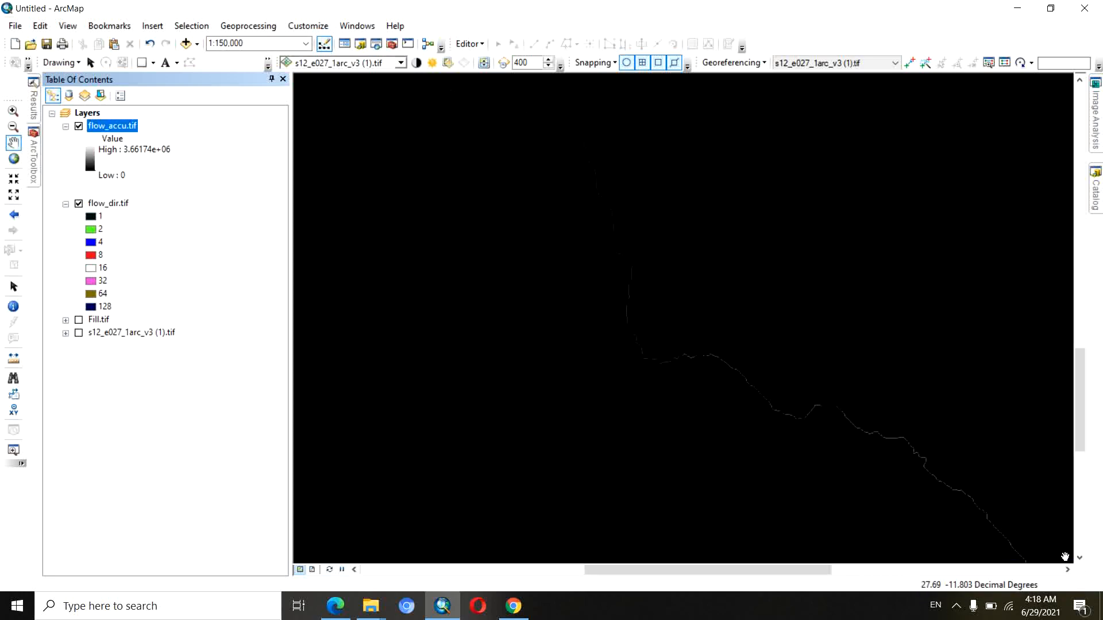
pyautogui.moveTo(753, 423); pyautogui.dragTo(774, 392)
pyautogui.scroll(1, 767, 361)
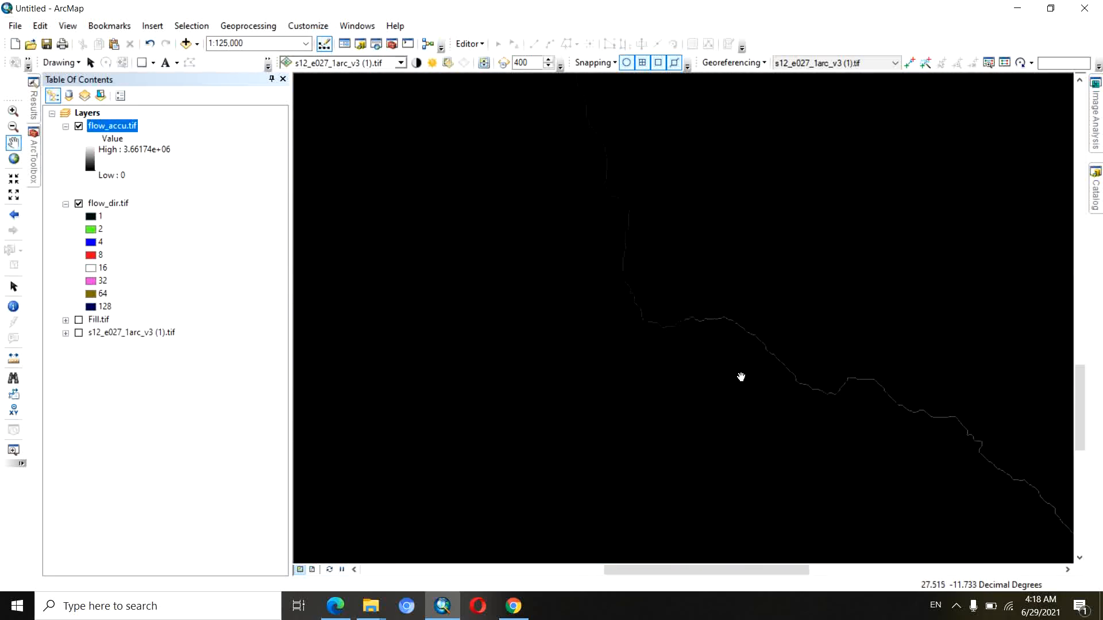
pyautogui.rightClick(101, 126)
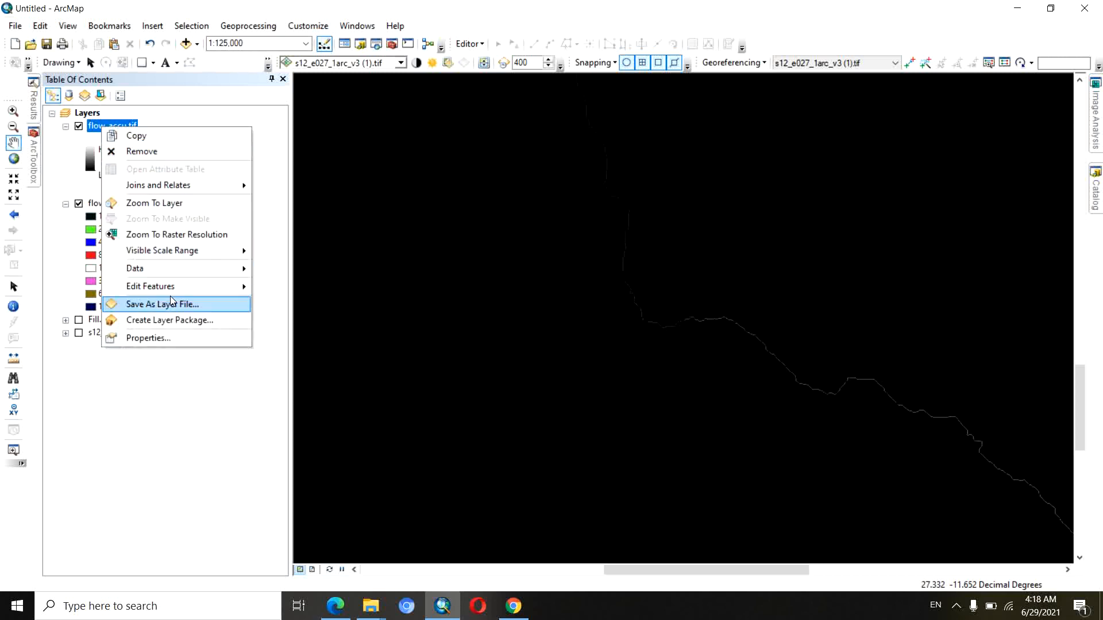
pyautogui.click(169, 340)
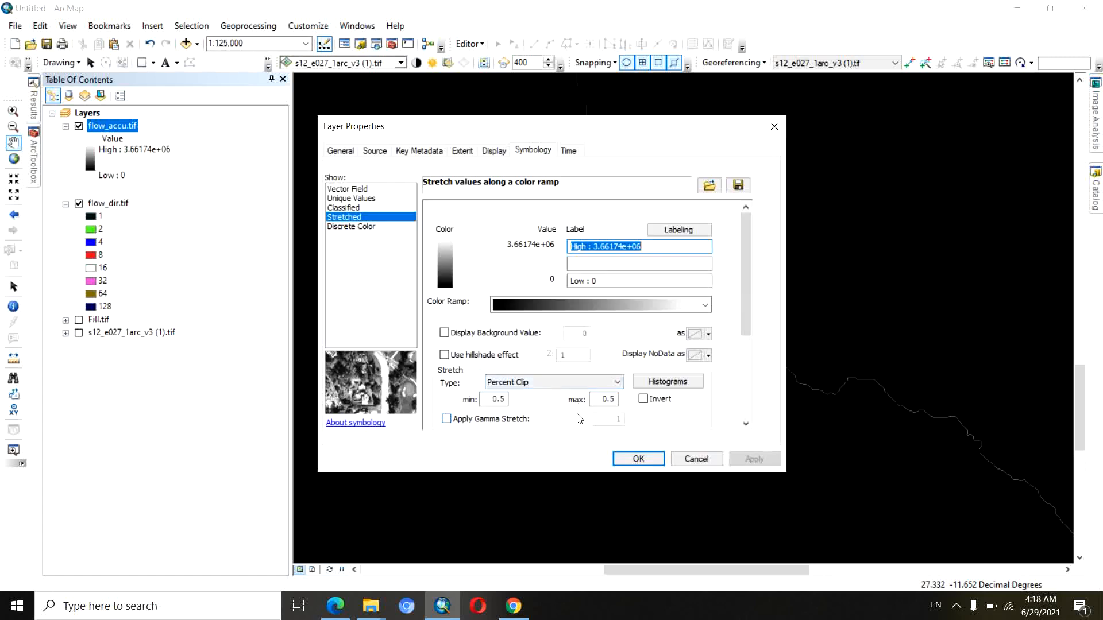
pyautogui.click(336, 209)
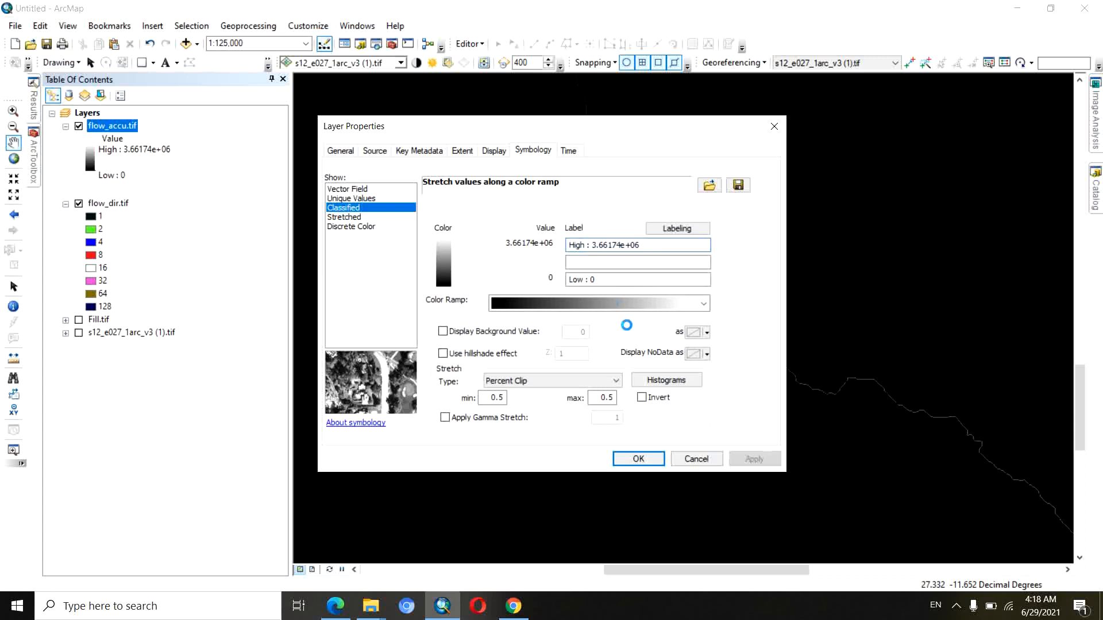
pyautogui.click(658, 254)
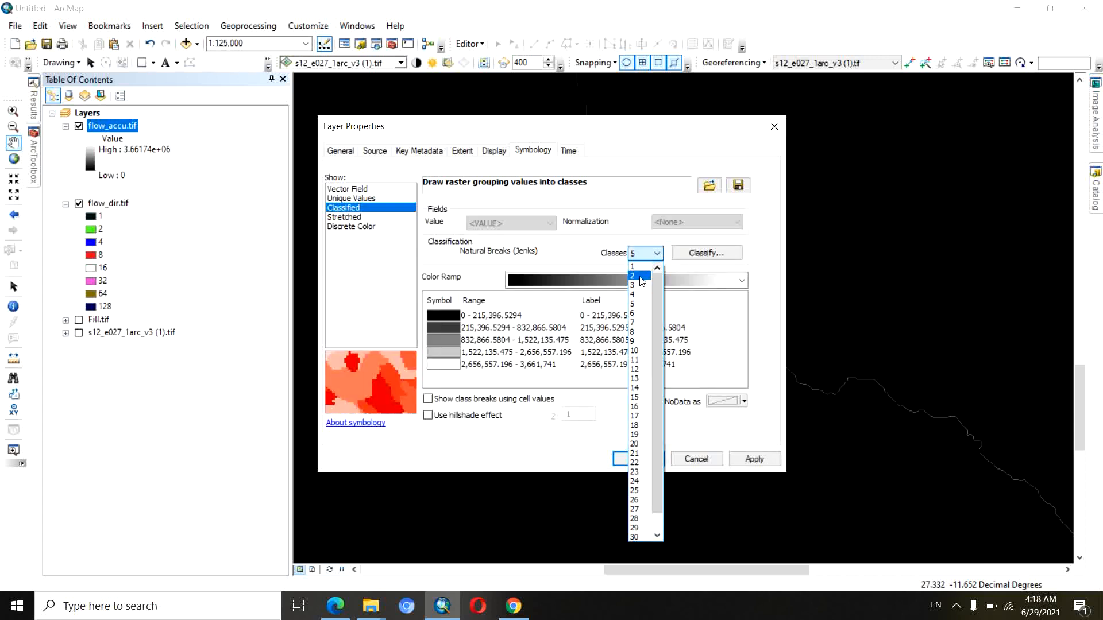
pyautogui.click(635, 277)
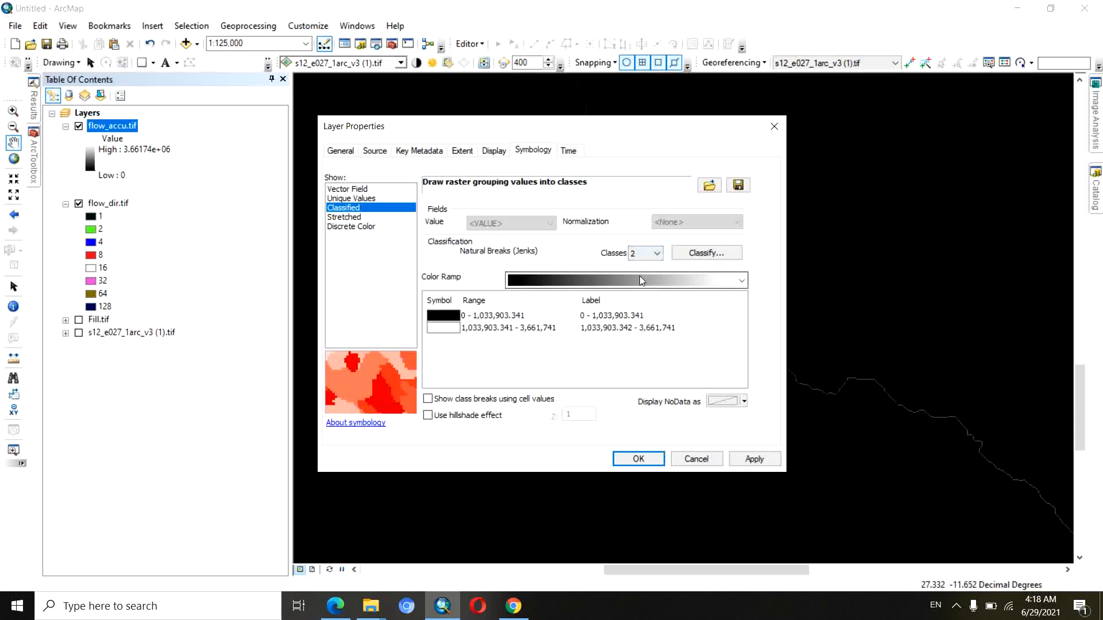
# Set the first class break value of flow_accu.tif to 8000 and apply the symbology.
pyautogui.click(705, 253)
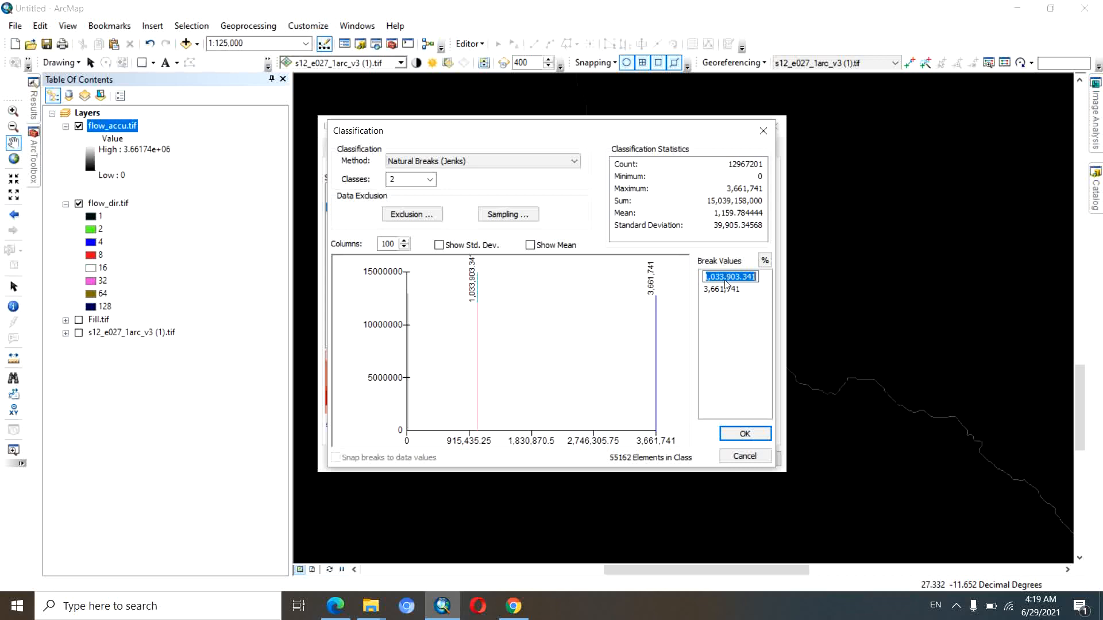
pyautogui.write('8000')
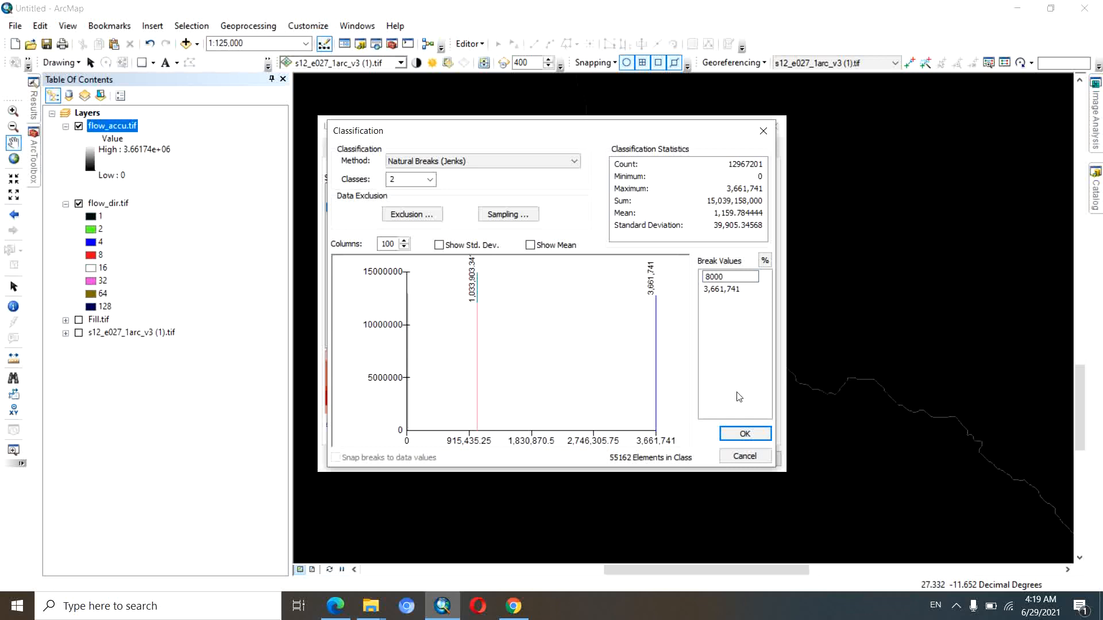
pyautogui.press('Return')
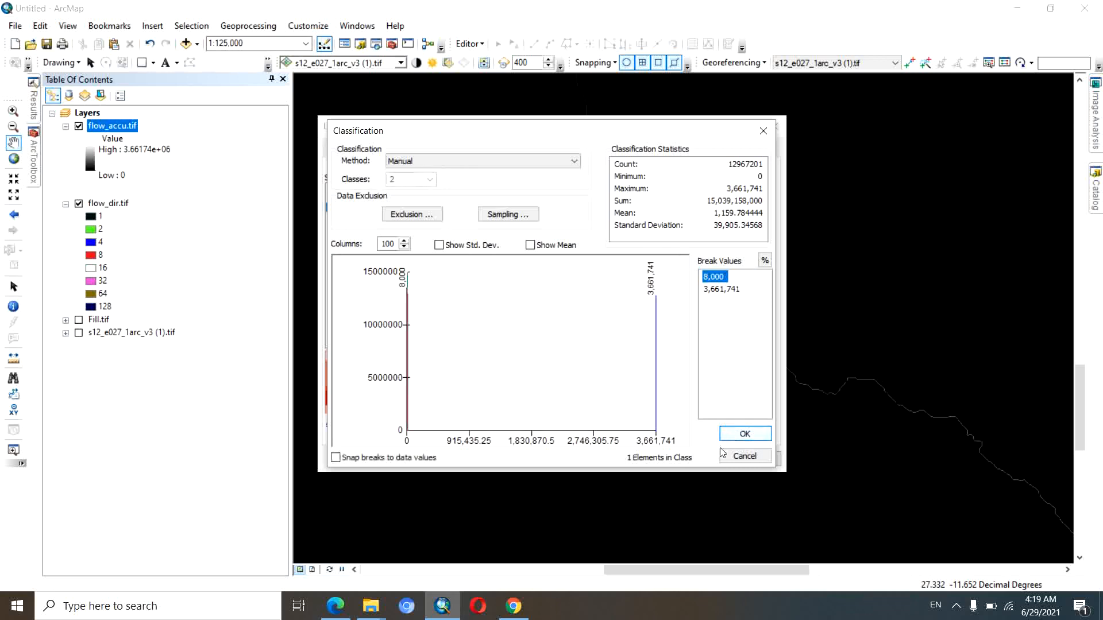
pyautogui.click(726, 436)
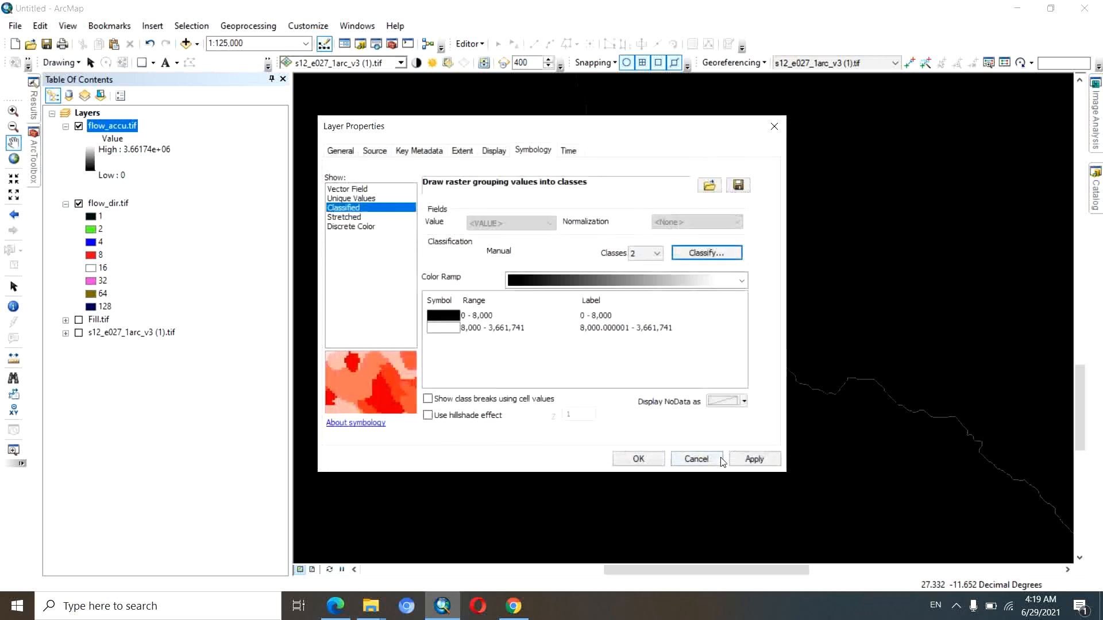
pyautogui.click(748, 459)
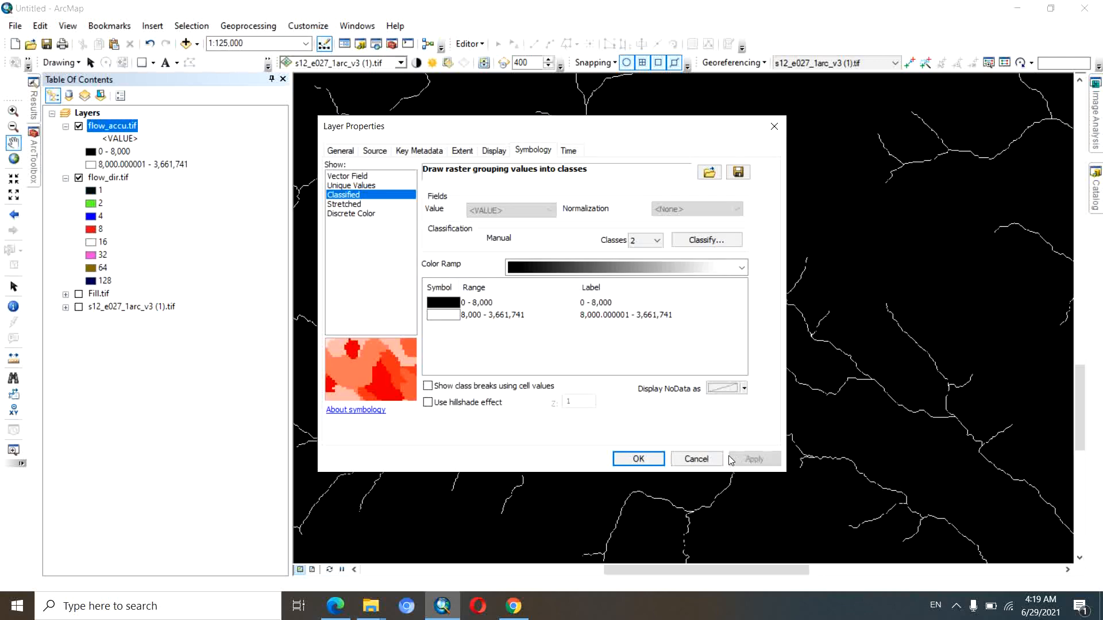
pyautogui.click(639, 459)
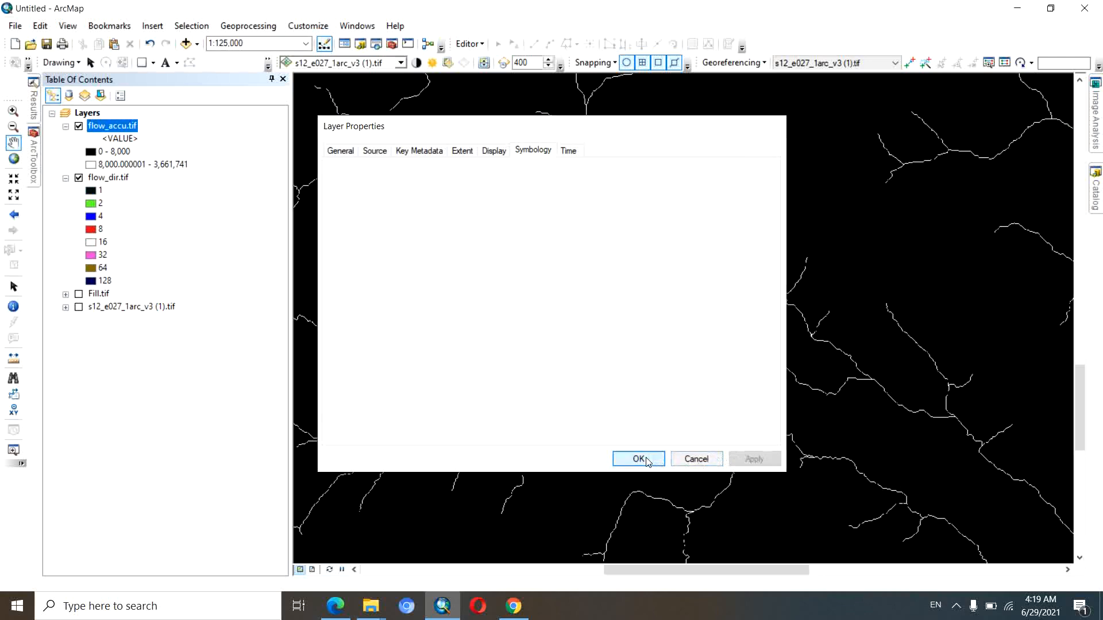
# Examine the stream network across the full raster extent and hide the flow_dir.tif layer.
pyautogui.scroll(2, 847, 331)
pyautogui.scroll(-4, 847, 333)
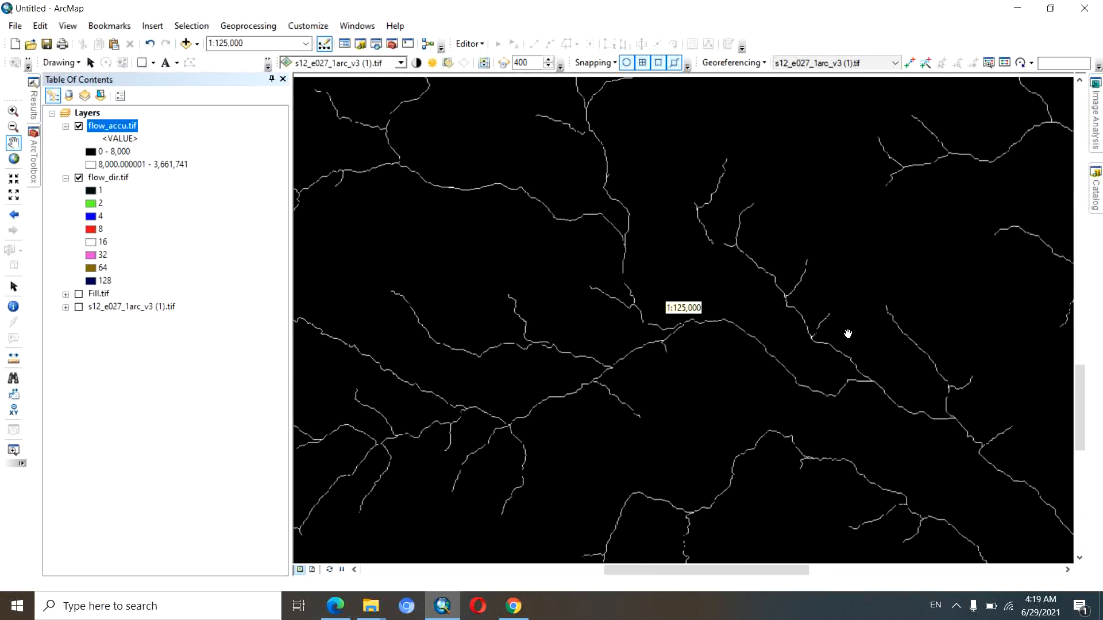
pyautogui.scroll(-2, 826, 371)
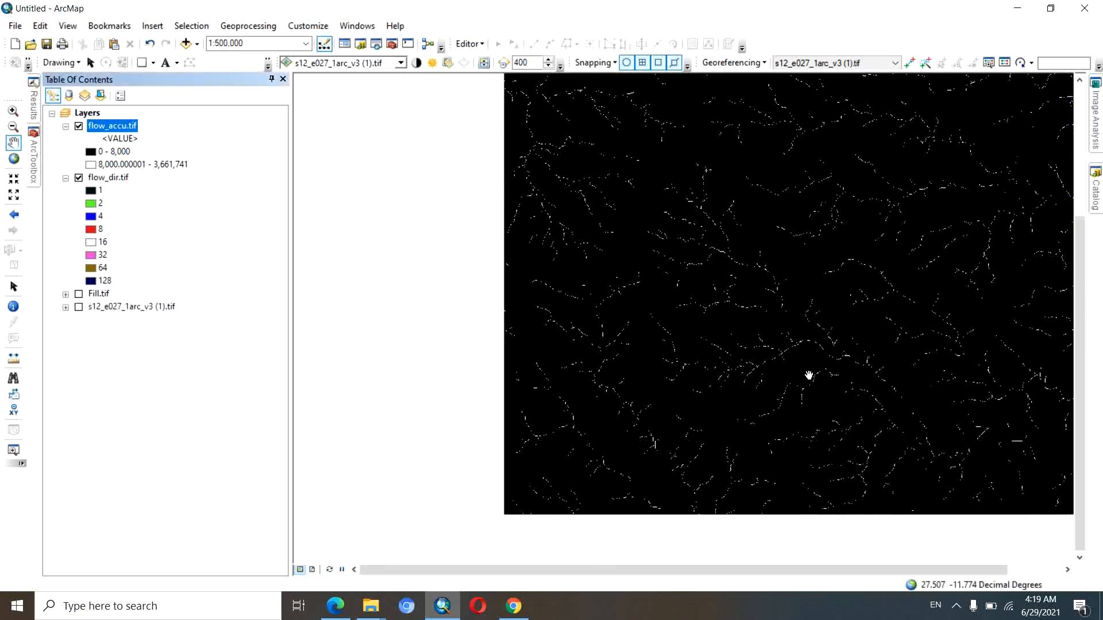
pyautogui.moveTo(813, 357); pyautogui.dragTo(739, 389)
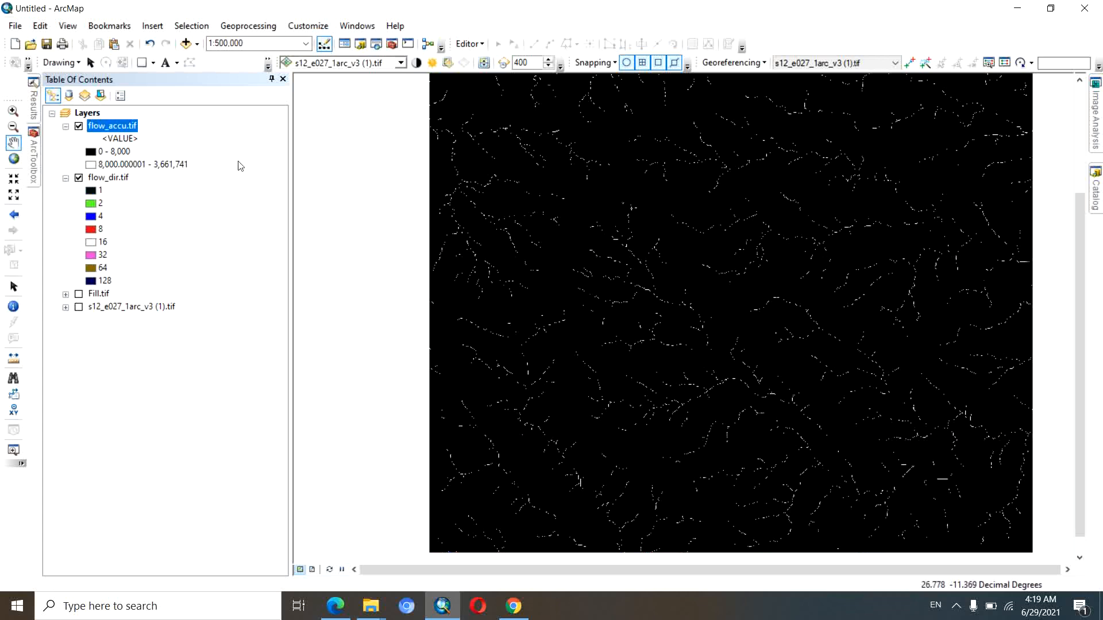
pyautogui.click(80, 179)
# Show flow_dir.tif again and run the Basin tool with it as input, saving the output as Basin.tif in D:\everything\ArcGis.
pyautogui.click(34, 172)
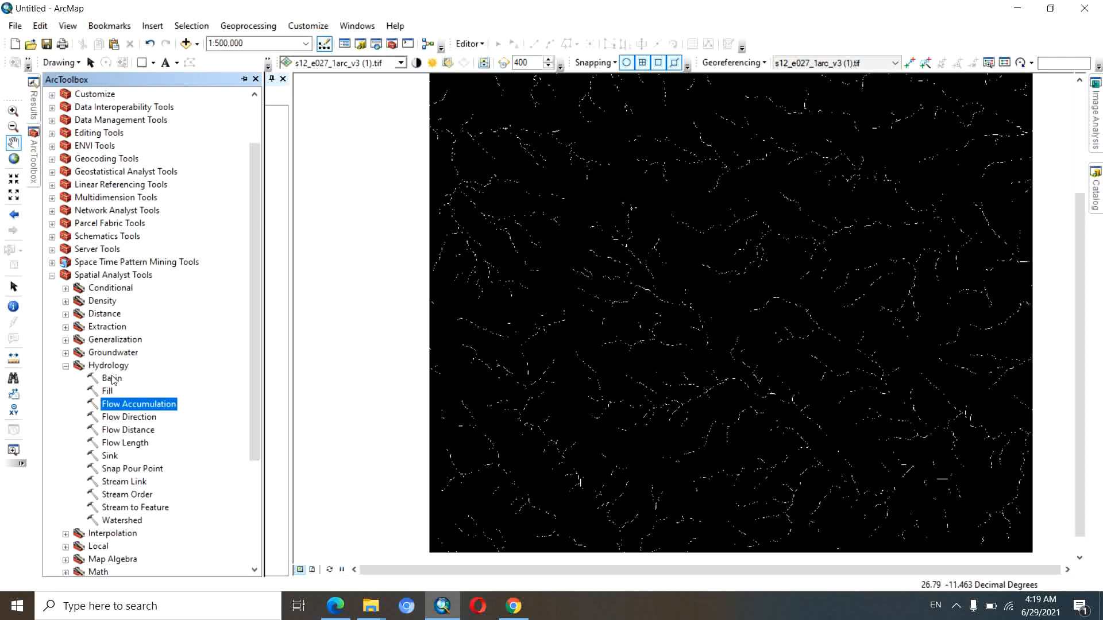
pyautogui.doubleClick(112, 379)
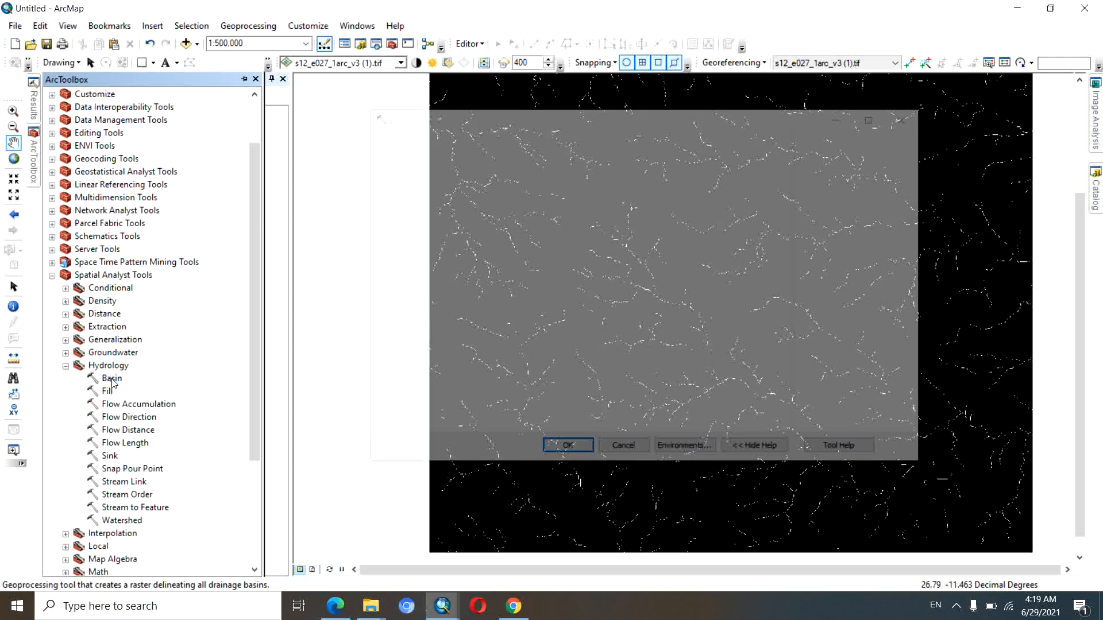
pyautogui.moveTo(482, 121); pyautogui.dragTo(512, 132)
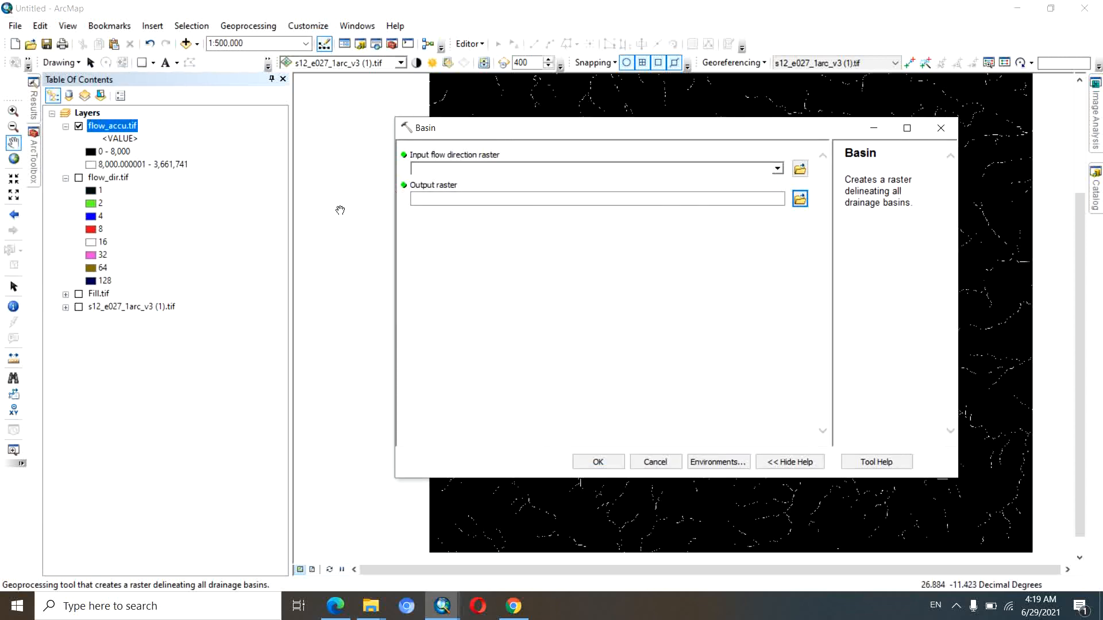
pyautogui.click(79, 178)
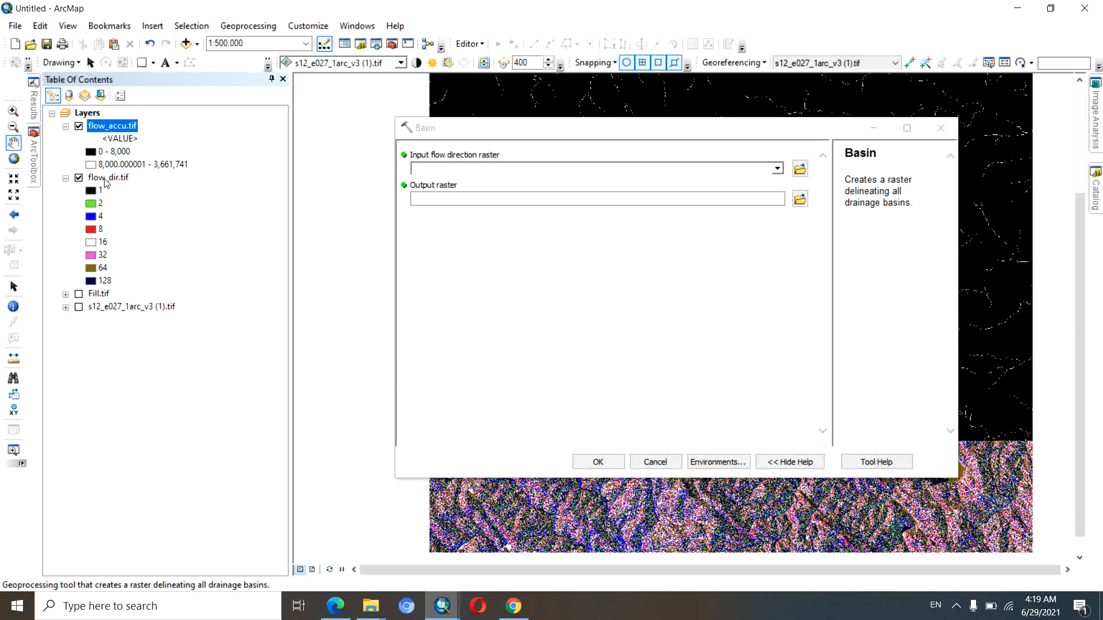
pyautogui.moveTo(108, 177)
pyautogui.mouseDown()
pyautogui.moveTo(190, 194)
pyautogui.moveTo(492, 179)
pyautogui.moveTo(494, 167)
pyautogui.mouseUp()
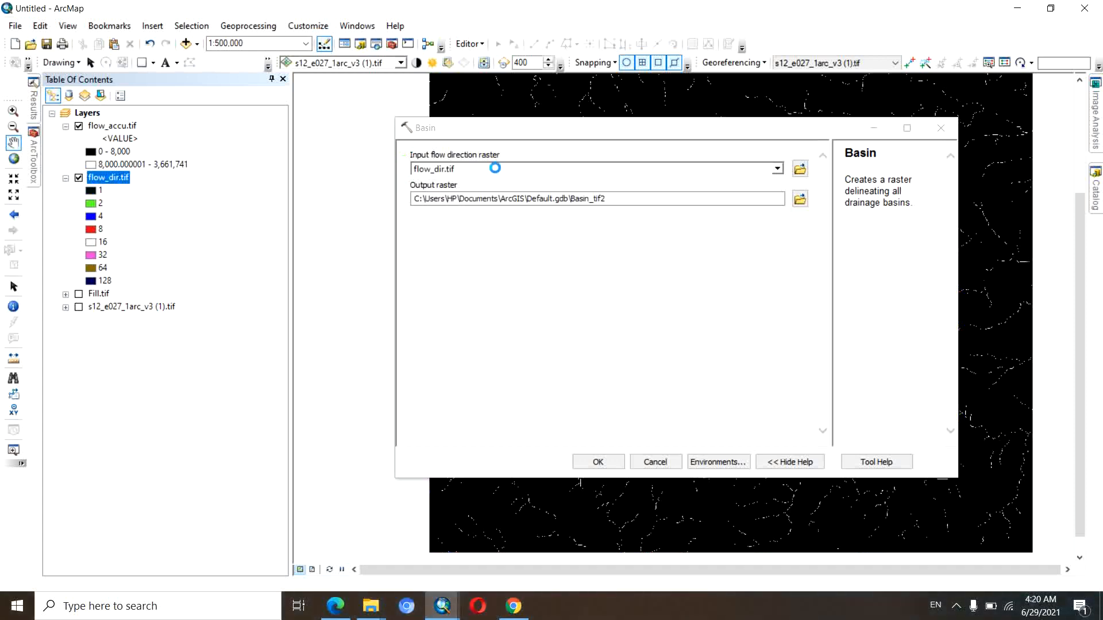
pyautogui.click(800, 199)
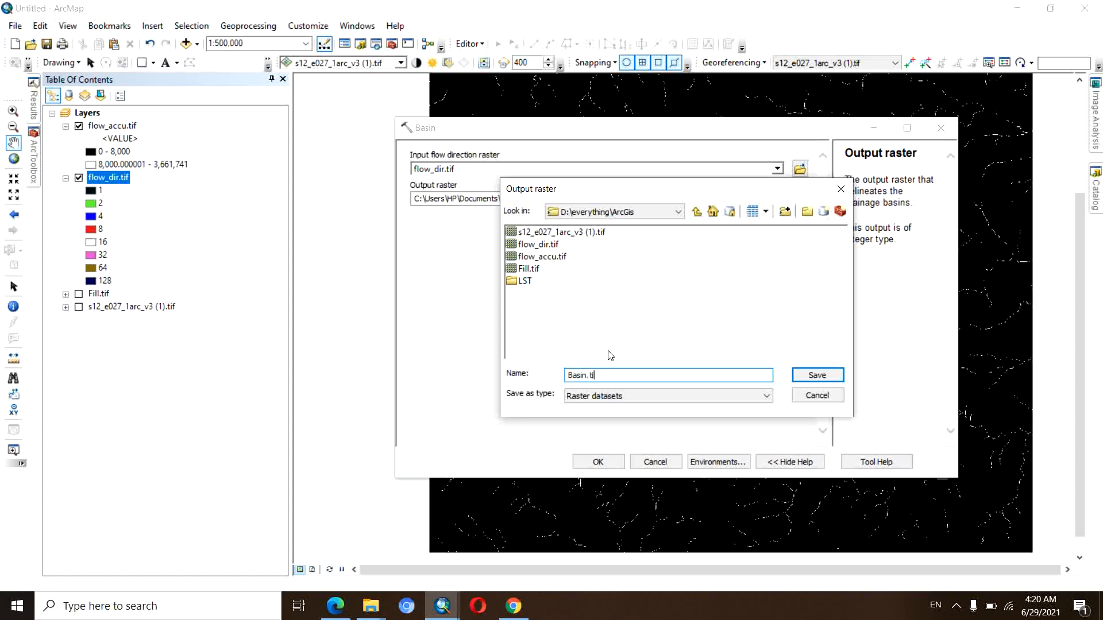
pyautogui.click(815, 375)
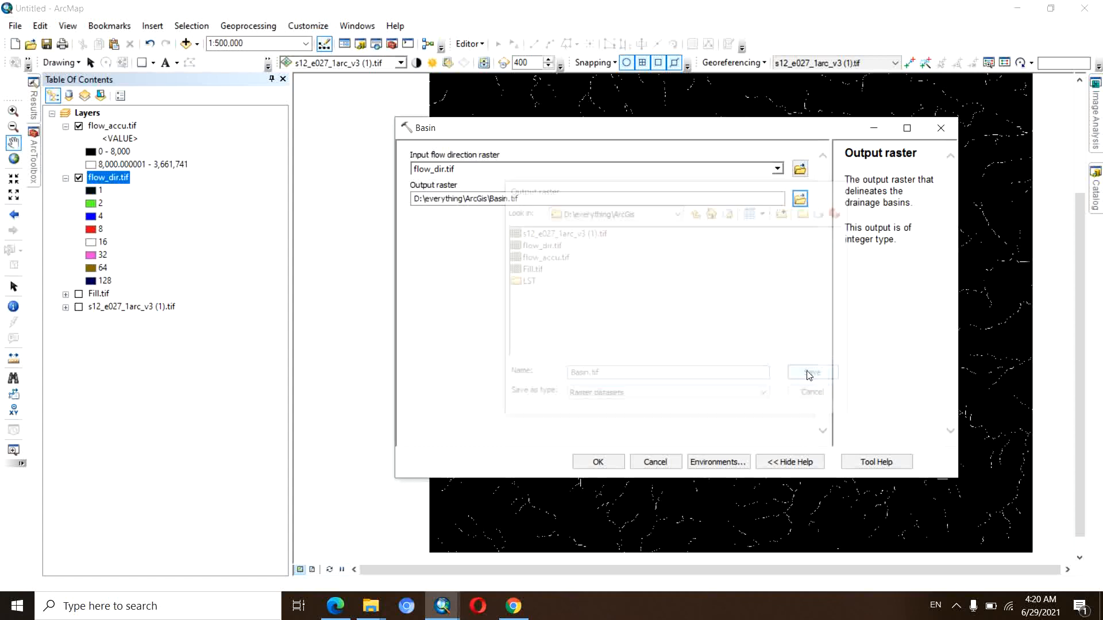
pyautogui.click(612, 465)
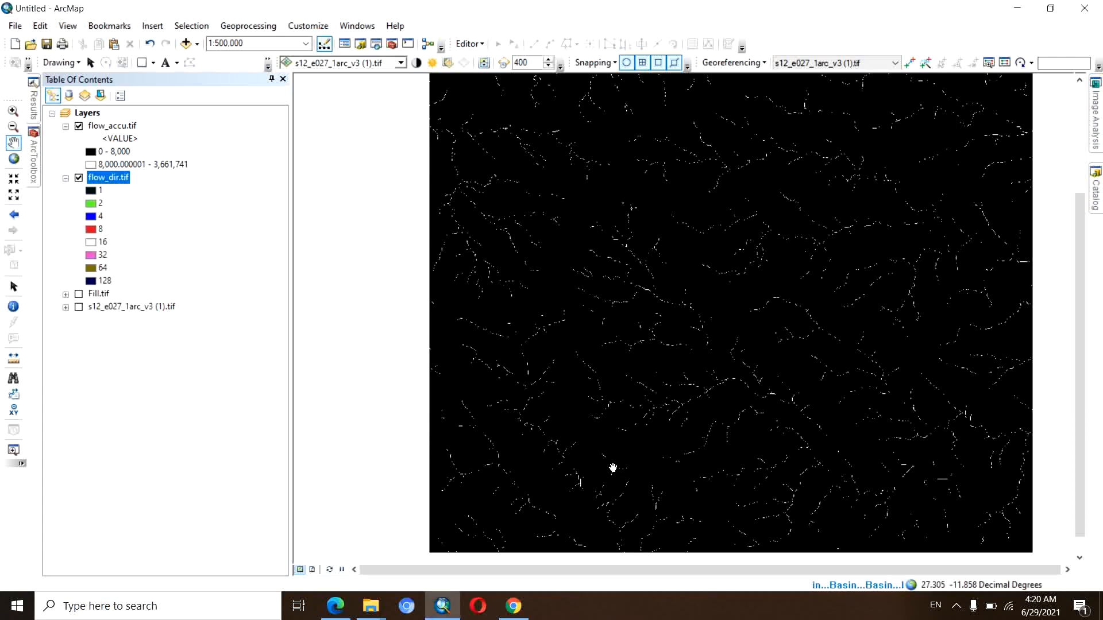
pyautogui.scroll(1, 607, 414)
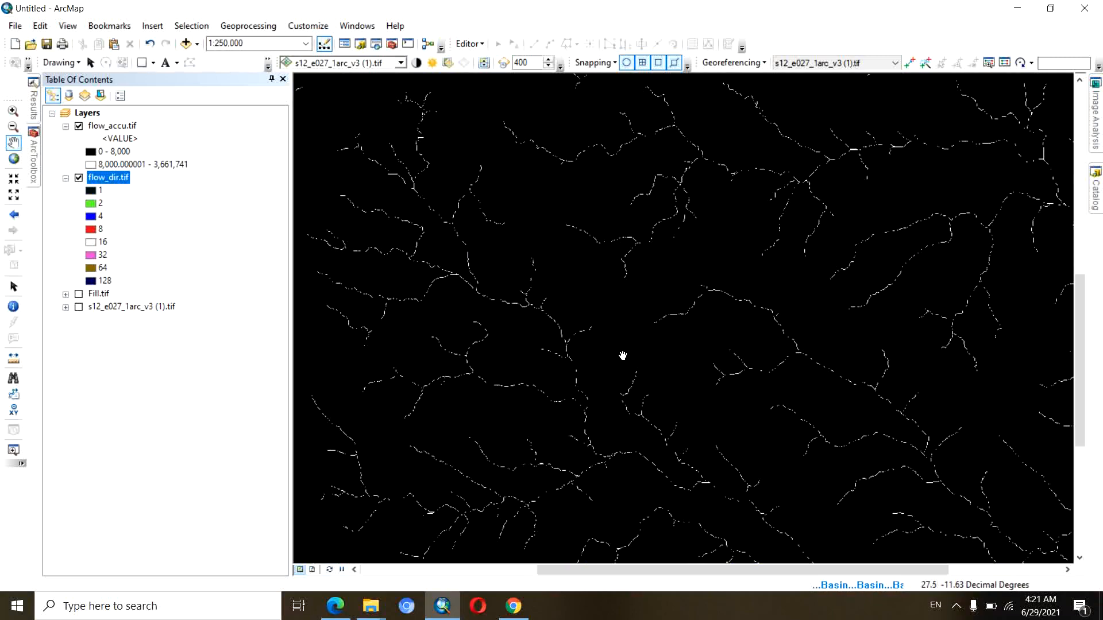
pyautogui.moveTo(665, 365); pyautogui.dragTo(677, 355)
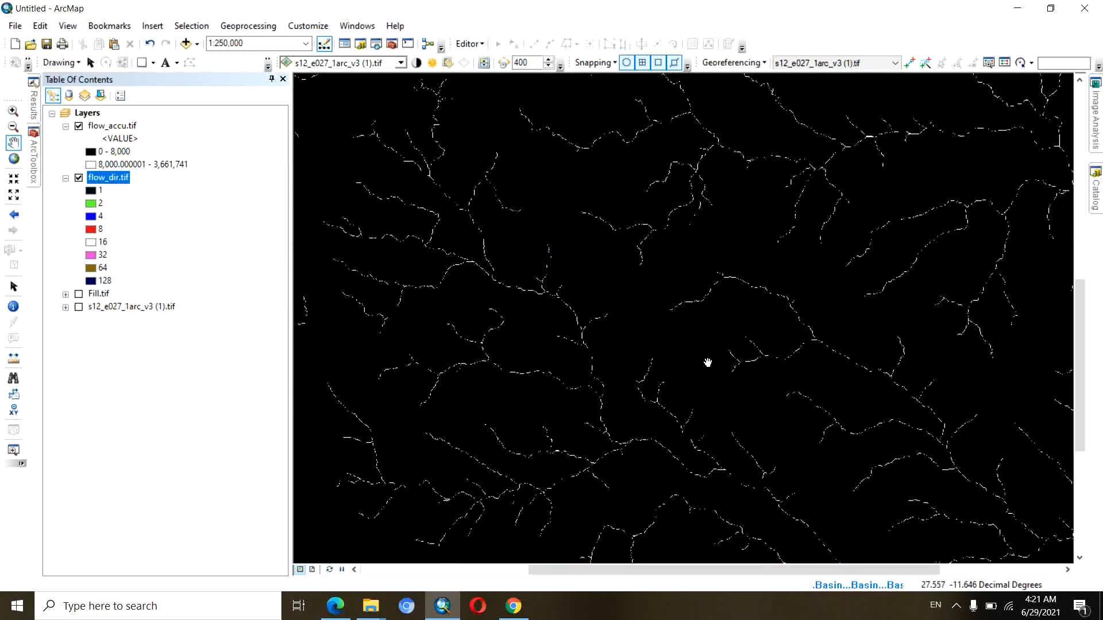
pyautogui.moveTo(729, 365)
pyautogui.mouseDown()
pyautogui.moveTo(696, 381)
pyautogui.moveTo(751, 387)
pyautogui.moveTo(720, 384)
pyautogui.mouseUp()
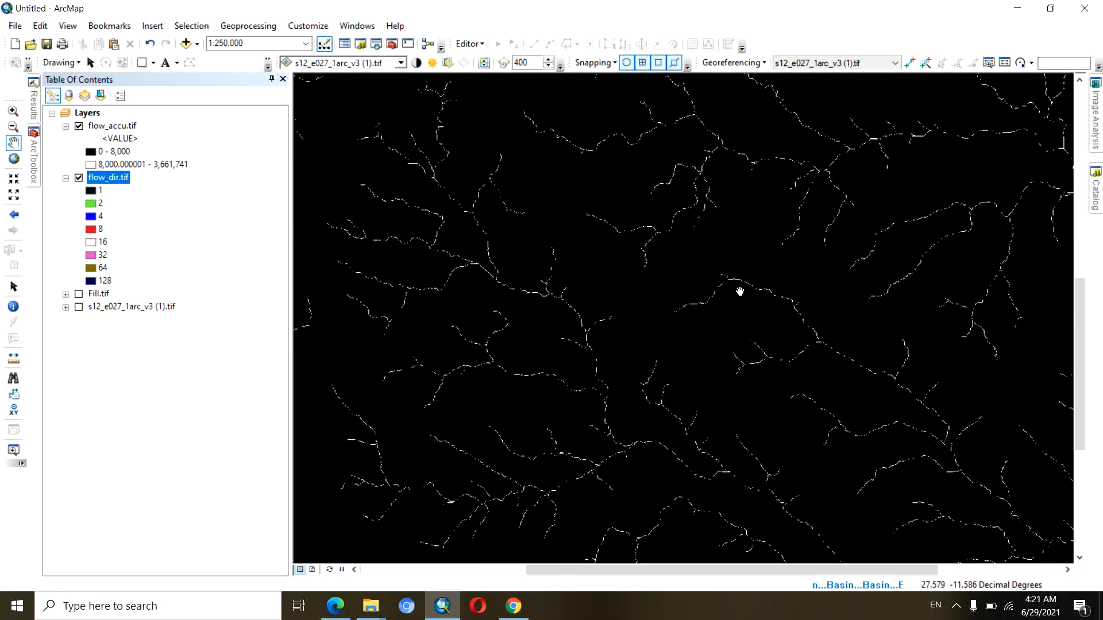
pyautogui.moveTo(723, 314); pyautogui.dragTo(655, 317)
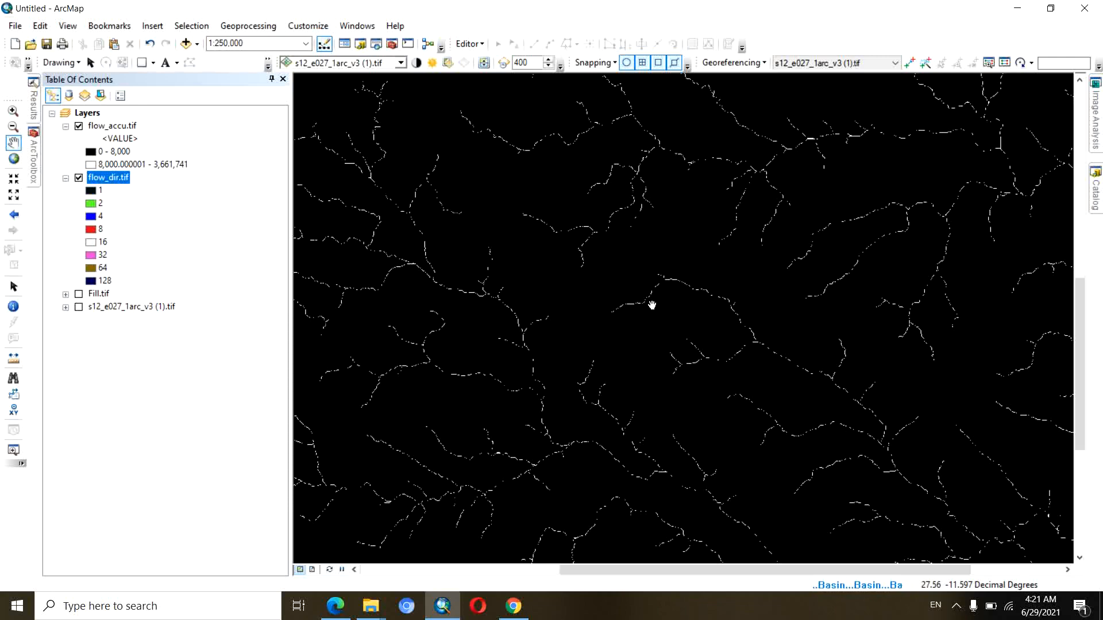
pyautogui.moveTo(672, 322)
pyautogui.mouseDown()
pyautogui.moveTo(689, 327)
pyautogui.moveTo(674, 303)
pyautogui.mouseUp()
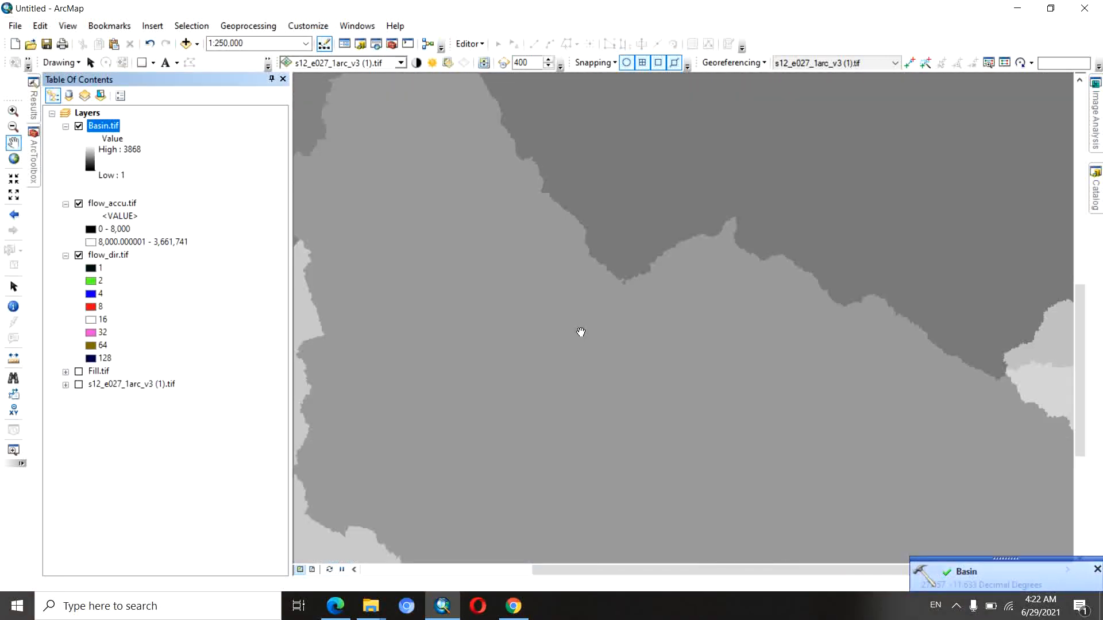
# Show the full extent of the basin raster and hide the flow_accu.tif and flow_dir.tif layers.
pyautogui.click(14, 158)
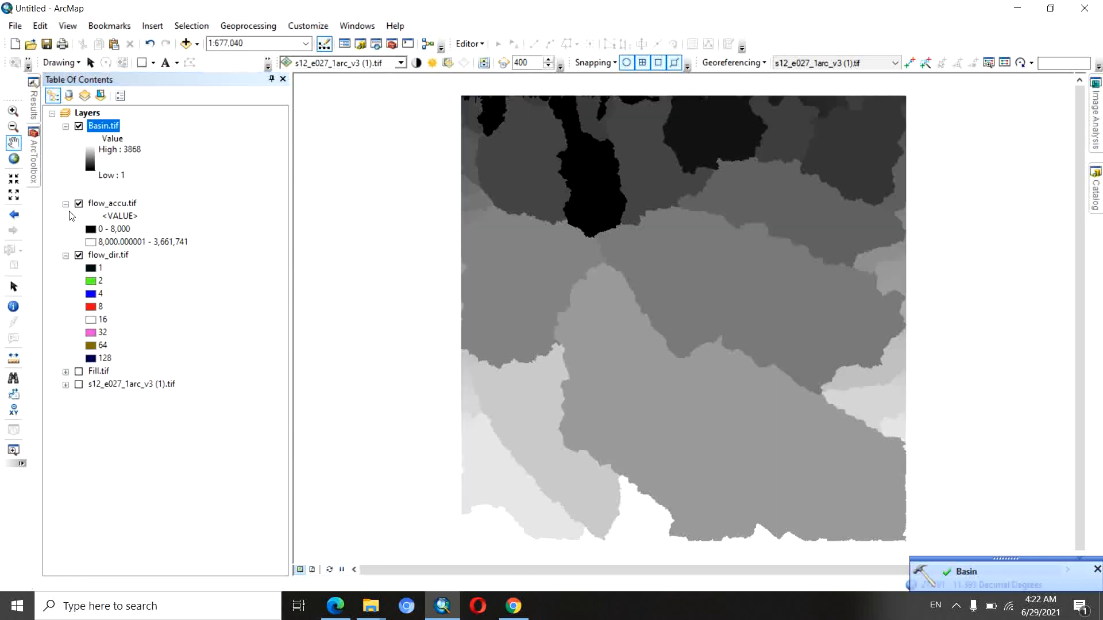
pyautogui.click(79, 204)
pyautogui.click(79, 255)
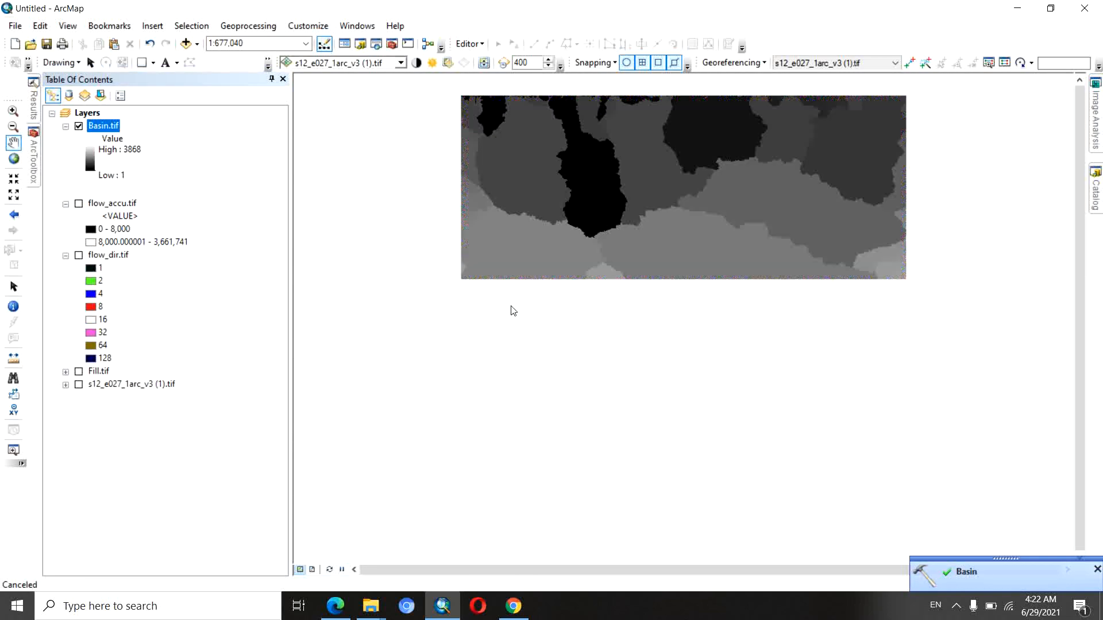
pyautogui.moveTo(684, 411); pyautogui.dragTo(659, 412)
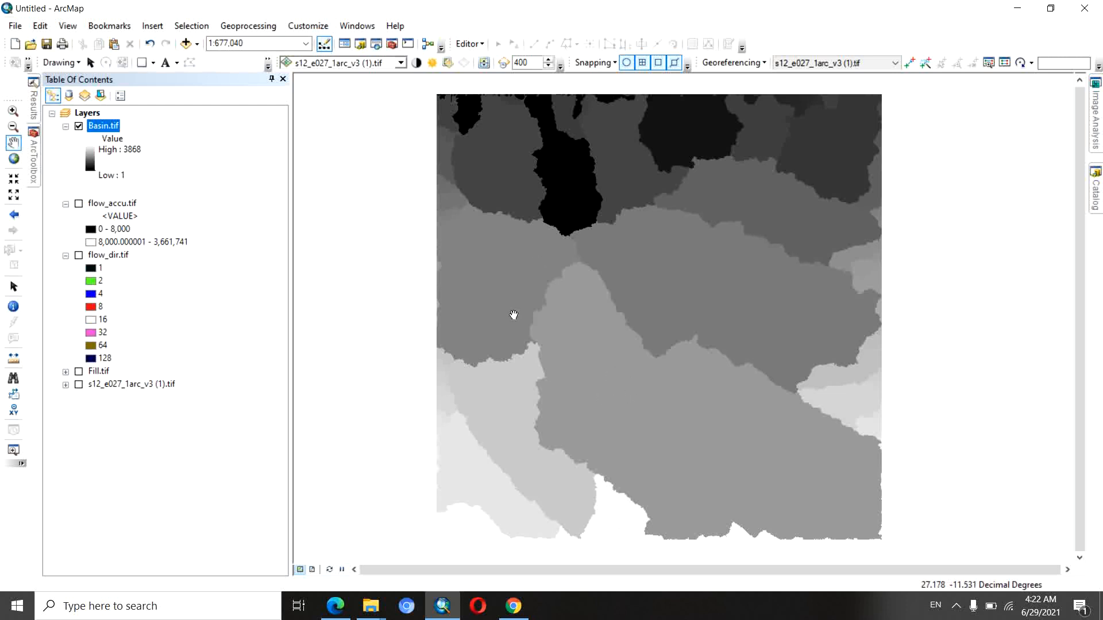
pyautogui.moveTo(657, 401); pyautogui.dragTo(656, 393)
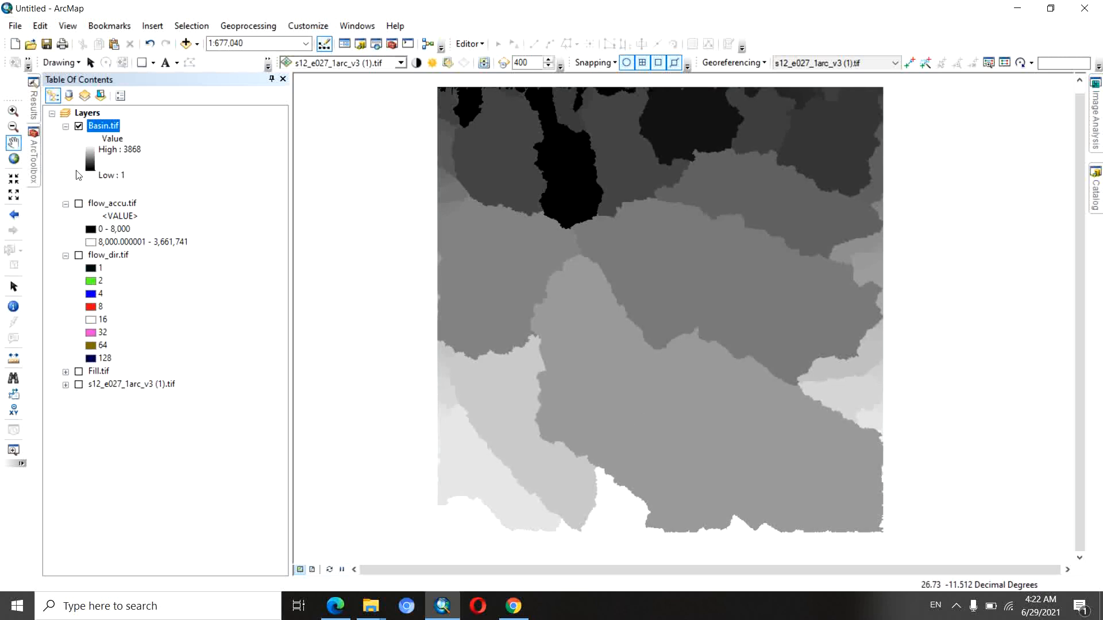
# Open the Raster to Polygon conversion tool and set Basin.tif as its input raster.
pyautogui.click(34, 164)
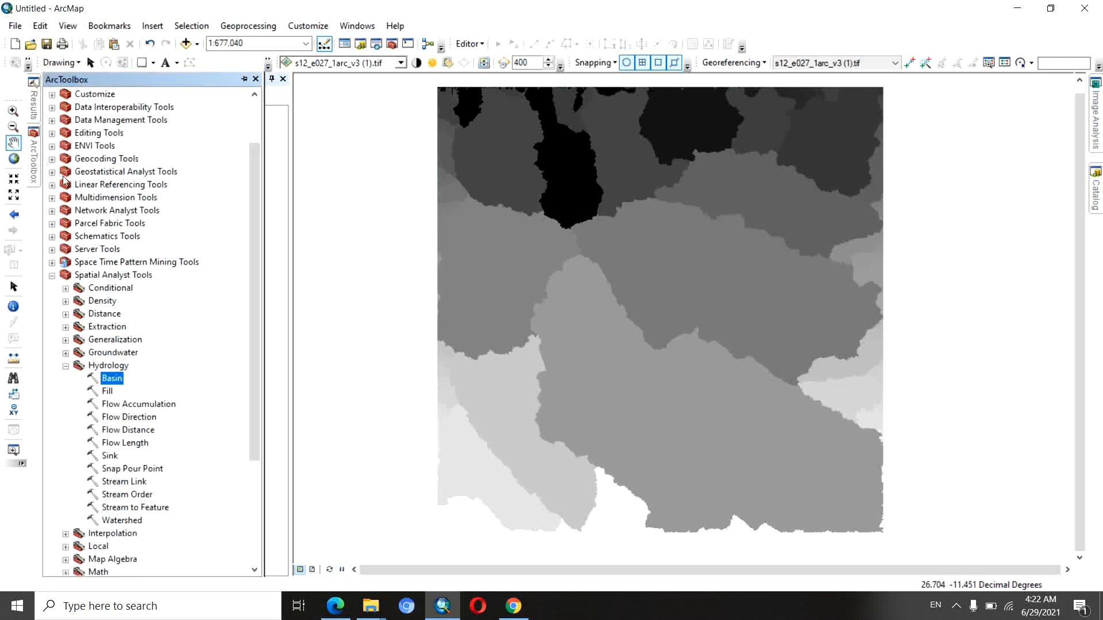
pyautogui.moveTo(253, 171); pyautogui.dragTo(260, 121)
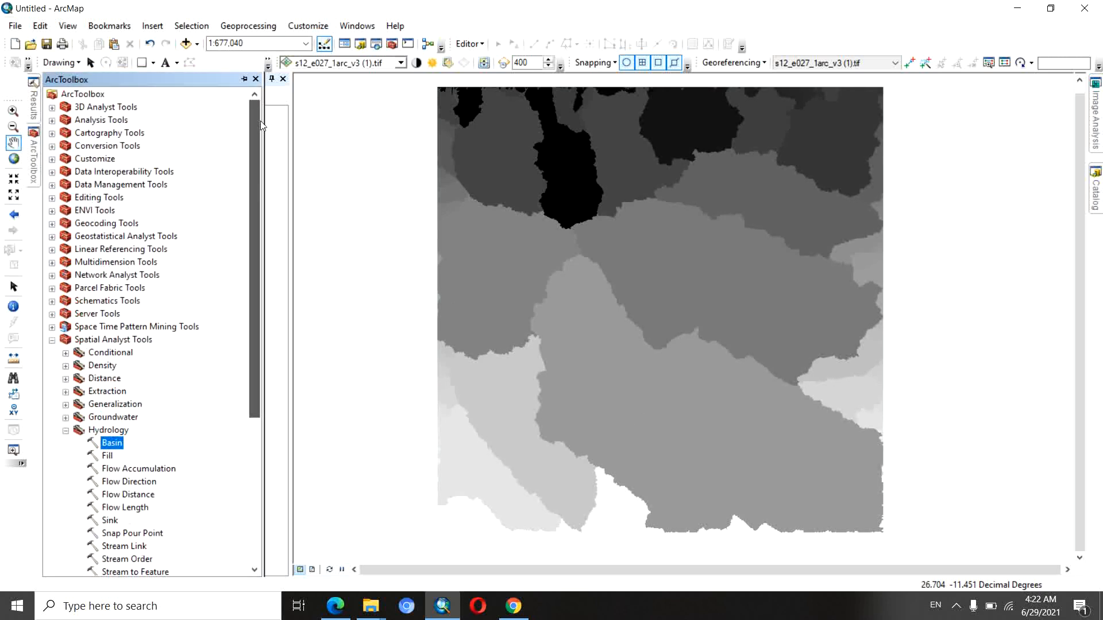
pyautogui.click(52, 147)
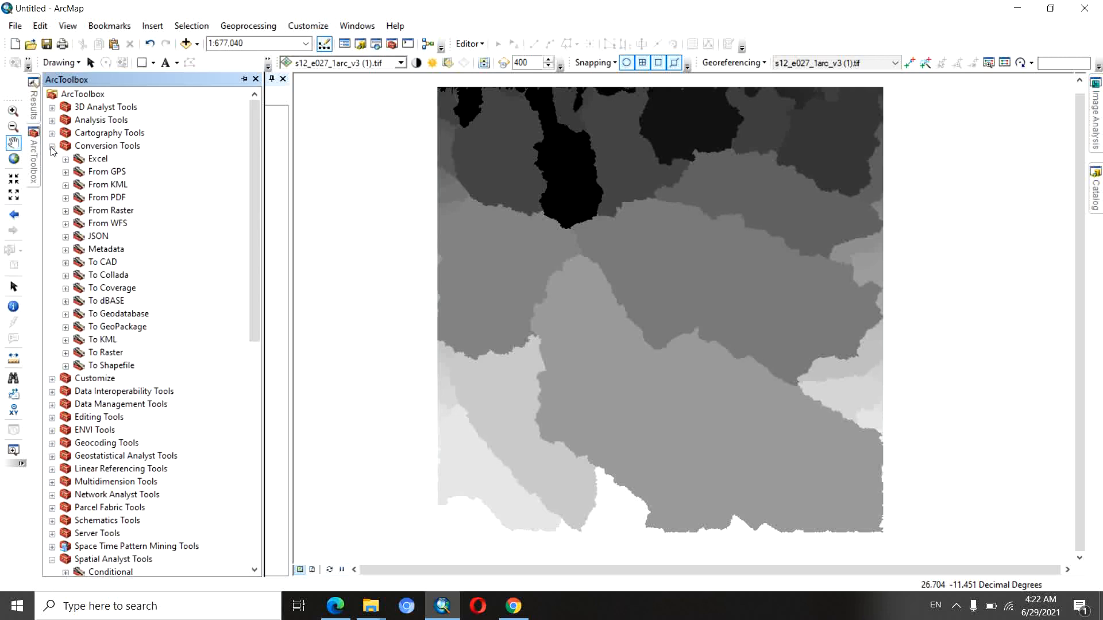
pyautogui.click(65, 211)
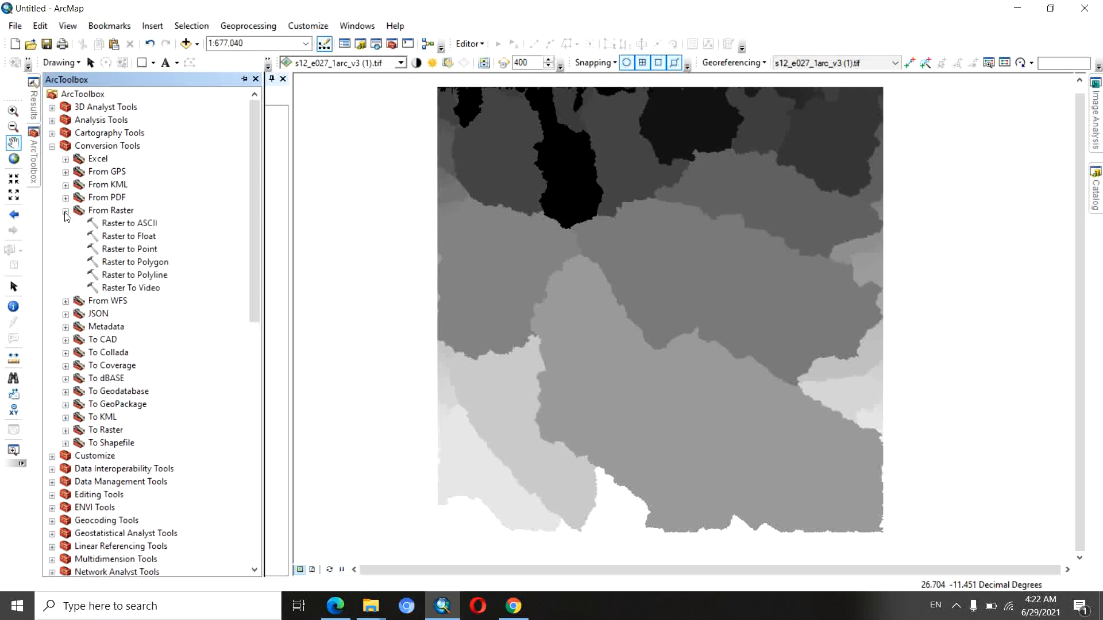
pyautogui.doubleClick(136, 263)
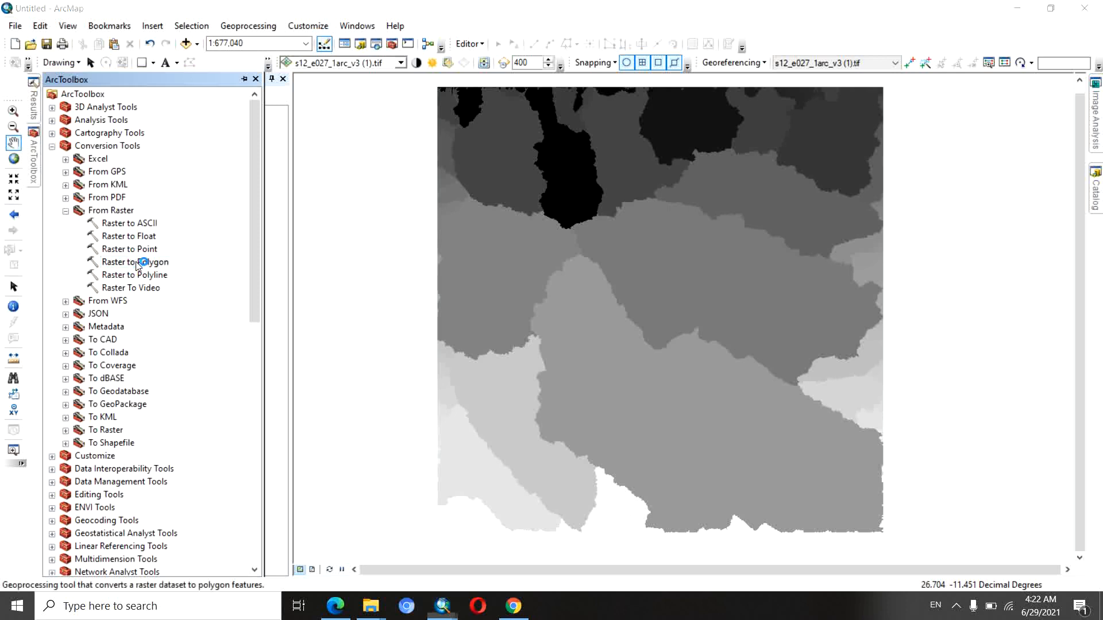
pyautogui.moveTo(700, 137)
pyautogui.mouseDown()
pyautogui.moveTo(715, 141)
pyautogui.moveTo(688, 141)
pyautogui.mouseUp()
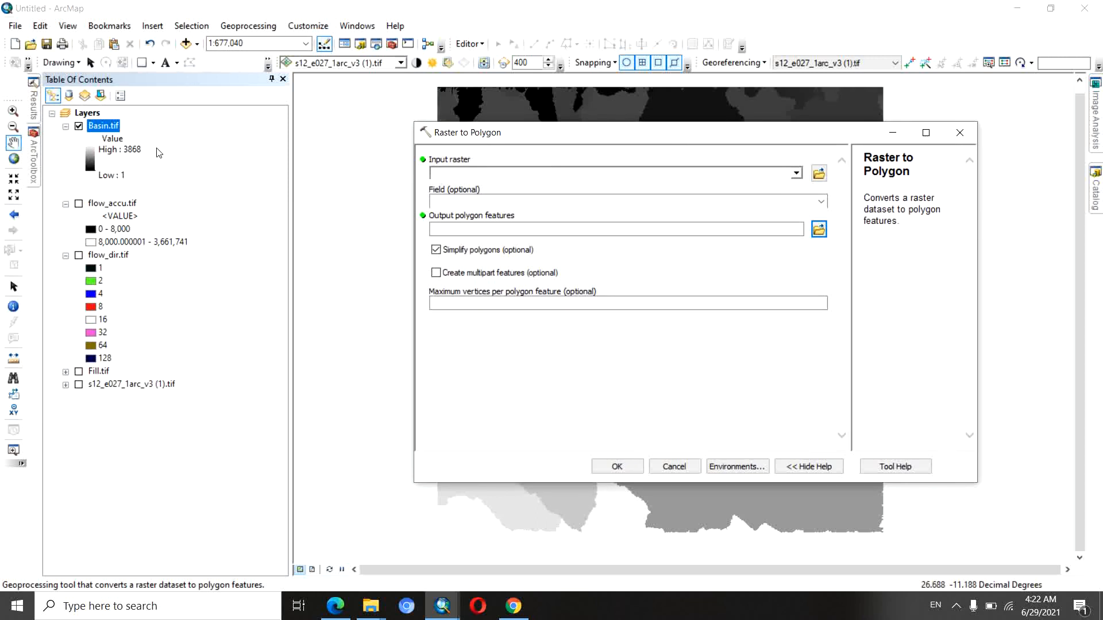
pyautogui.moveTo(104, 127); pyautogui.dragTo(503, 178)
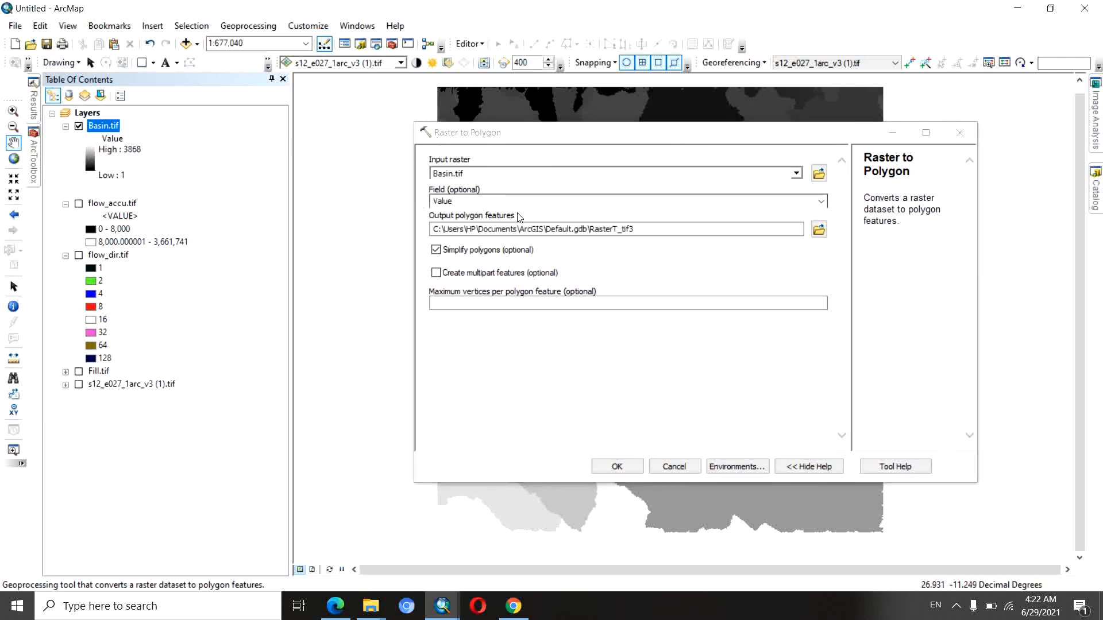
# Set the output polygon features to Watershed.shp in D:\everything\ArcGis and run the conversion.
pyautogui.click(819, 229)
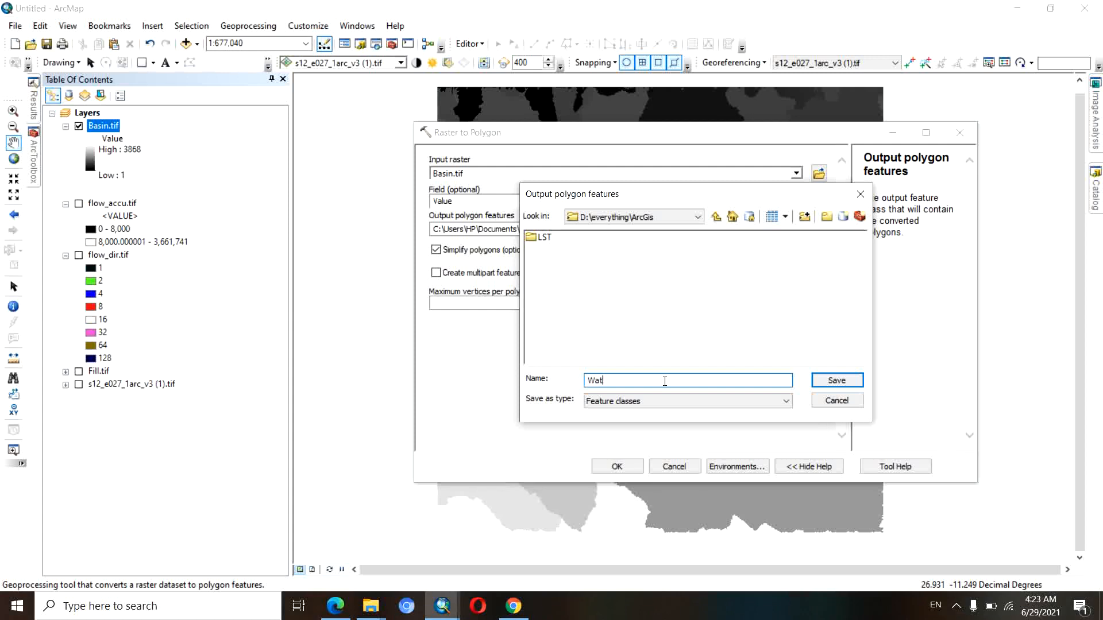
pyautogui.write('d')
pyautogui.press('Return')
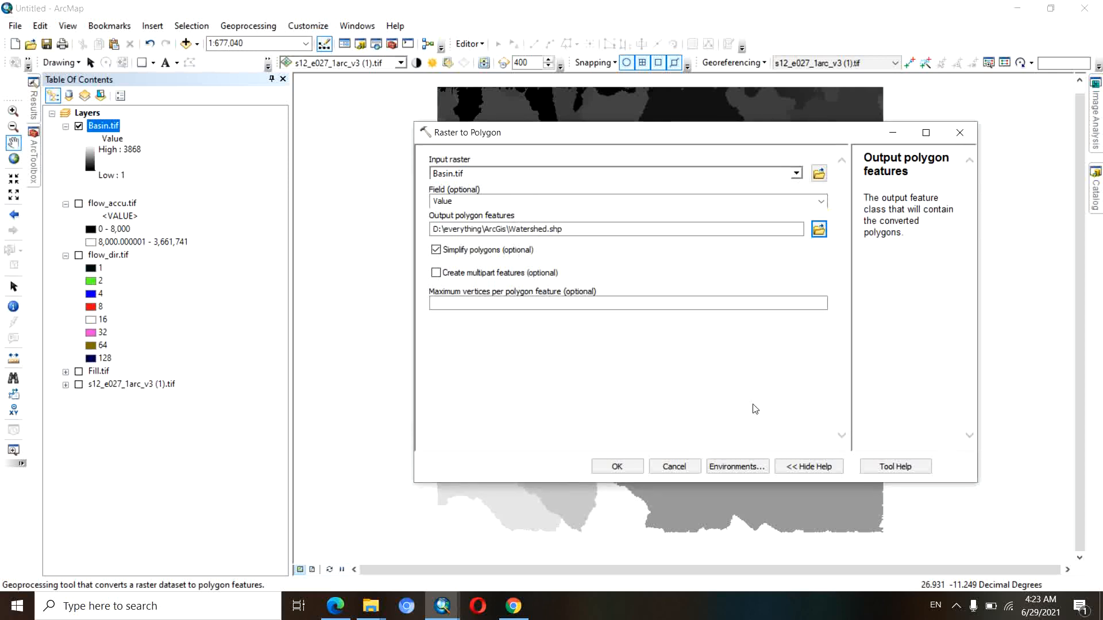
pyautogui.click(617, 466)
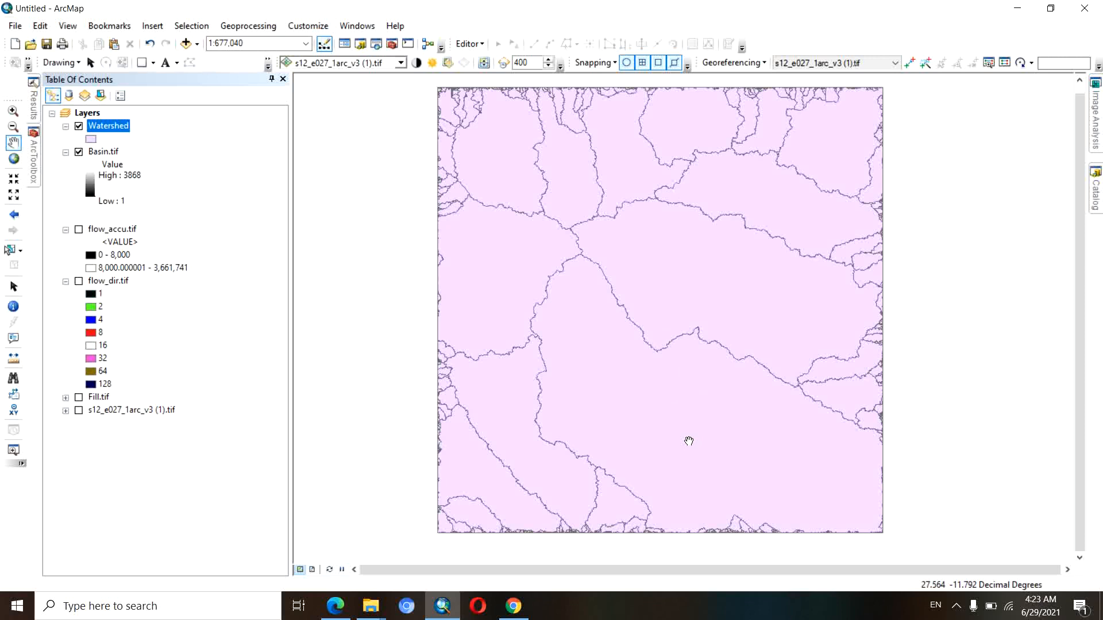
# Select several individual Watershed polygons one after another to inspect the basin boundaries.
pyautogui.moveTo(638, 409); pyautogui.dragTo(618, 419)
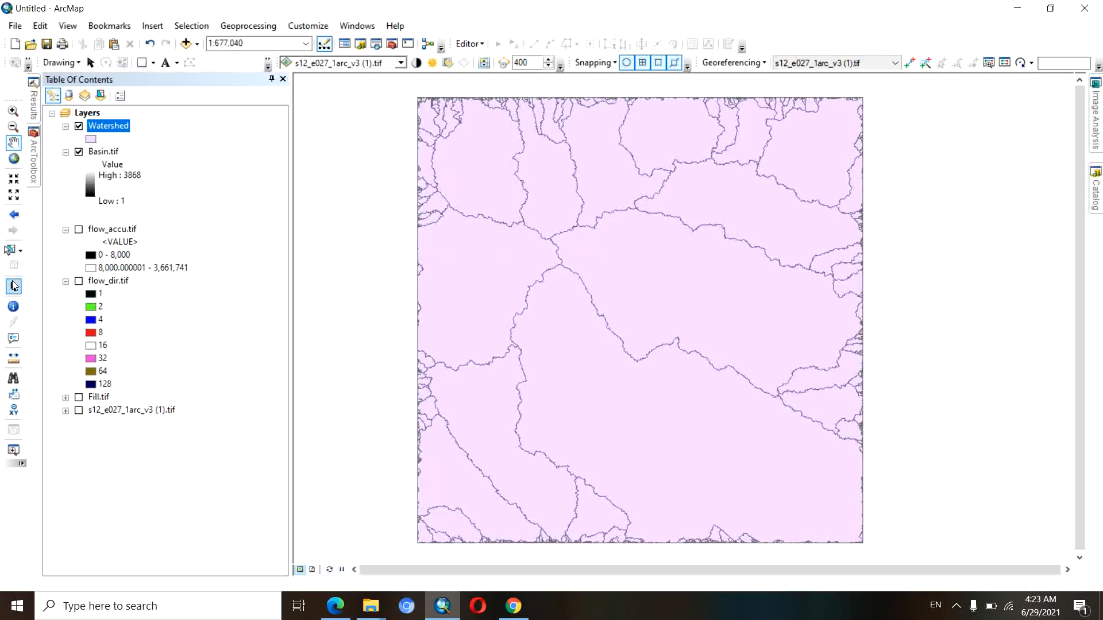
pyautogui.click(10, 249)
pyautogui.click(619, 364)
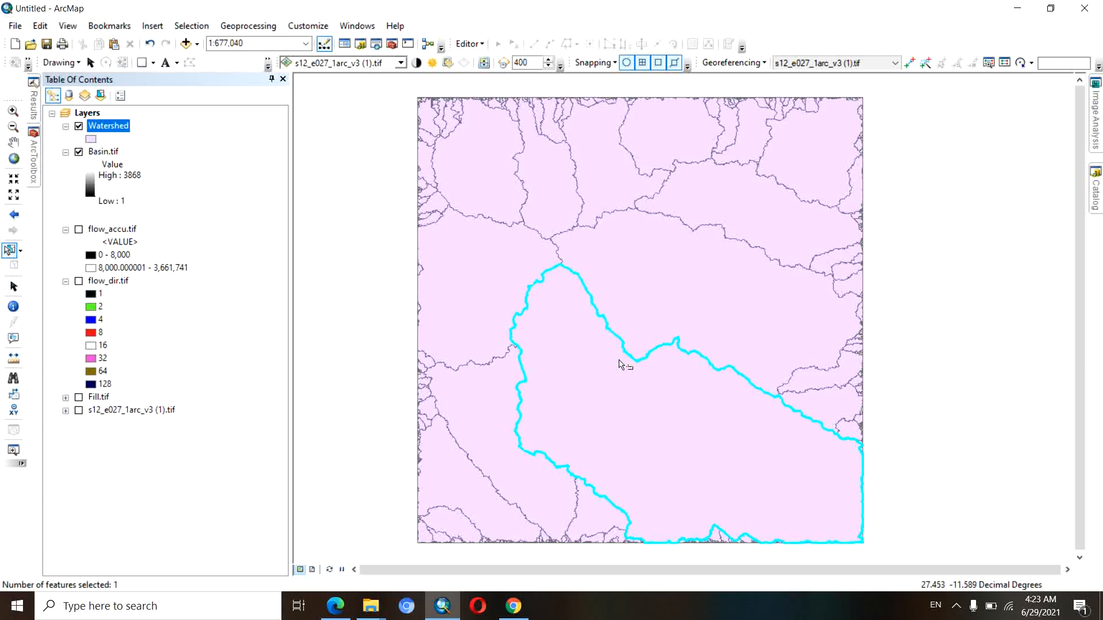
pyautogui.click(731, 217)
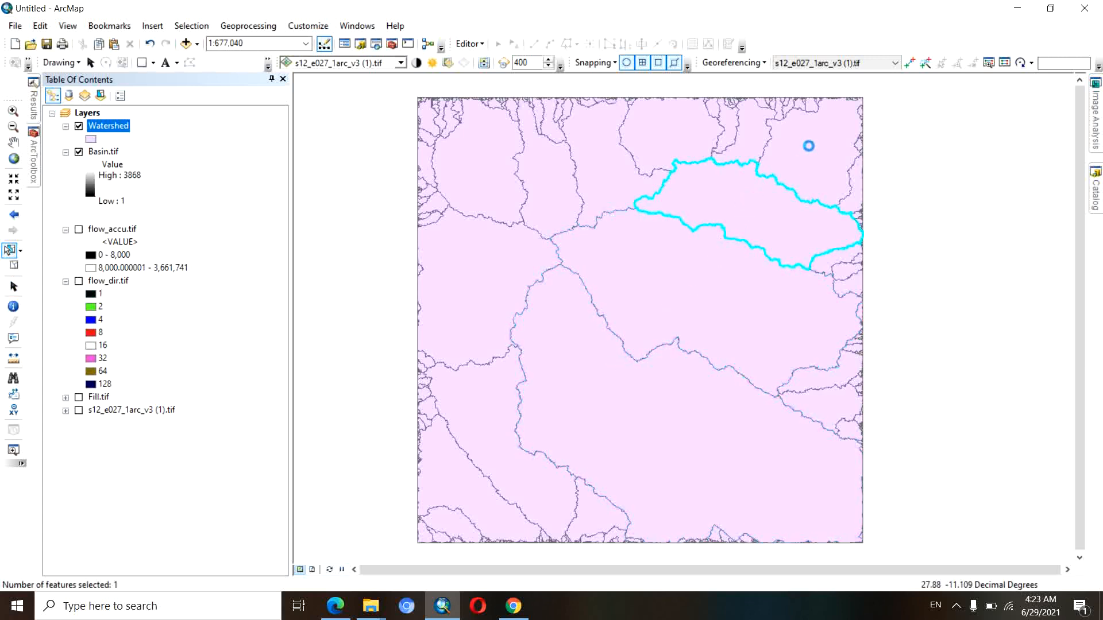
pyautogui.click(808, 146)
pyautogui.click(687, 123)
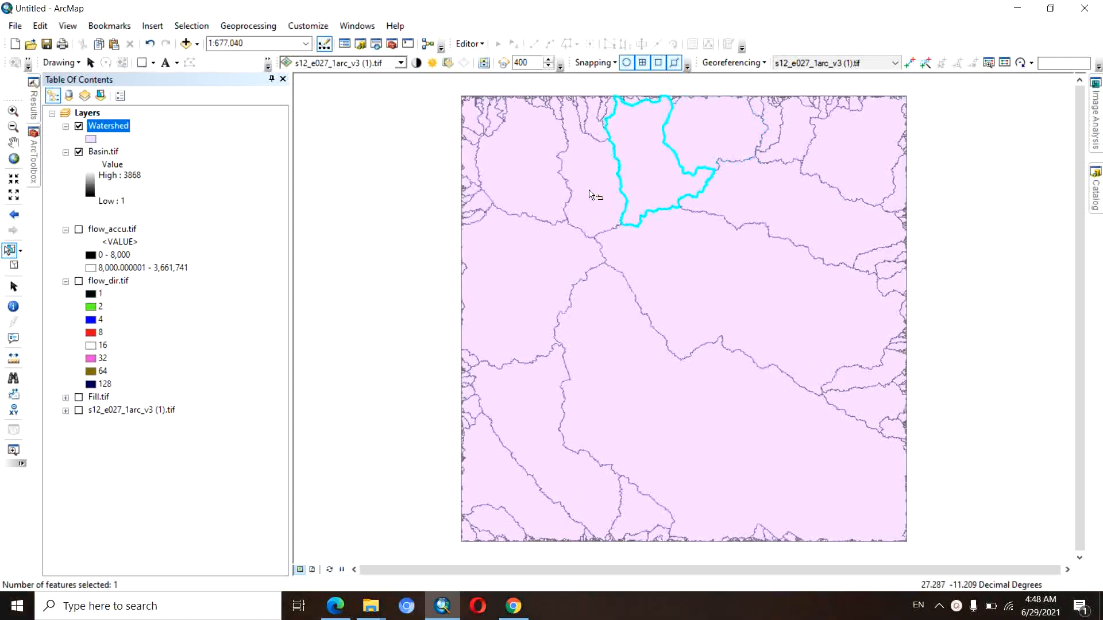
pyautogui.click(590, 194)
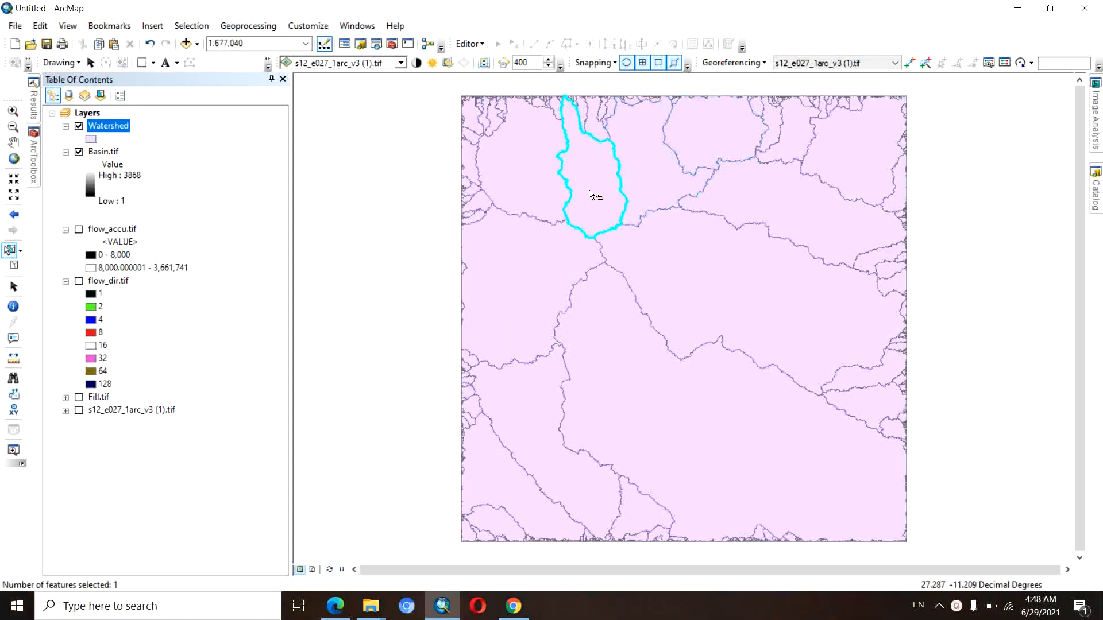
# Change the Watershed layer's symbol to Hollow and turn on the flow_accu.tif layer.
pyautogui.click(14, 287)
pyautogui.click(91, 139)
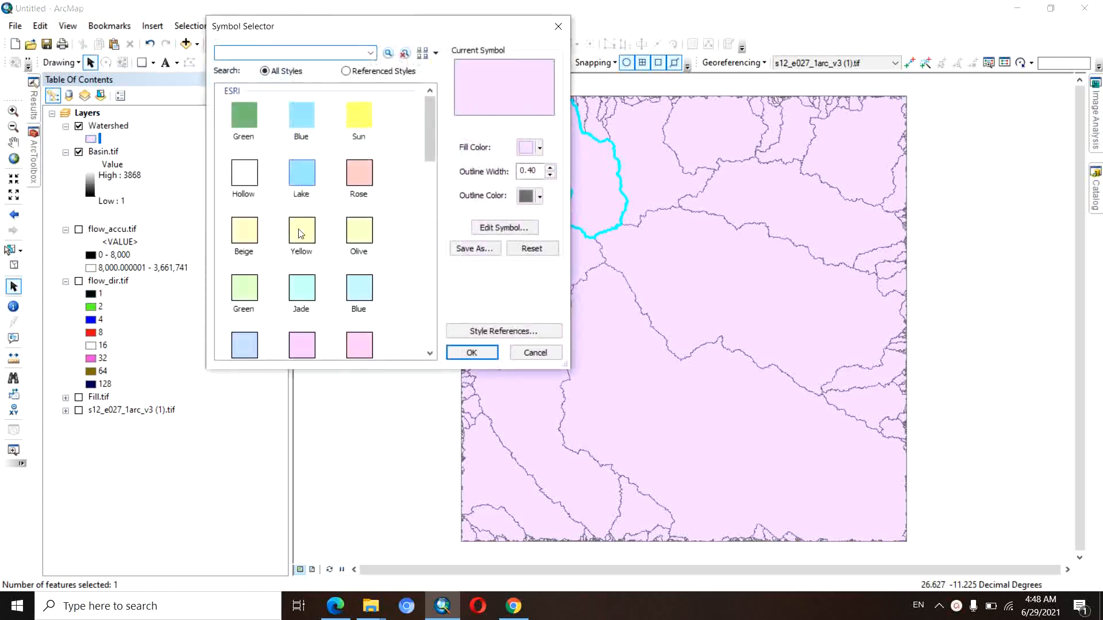
pyautogui.click(242, 184)
pyautogui.click(482, 352)
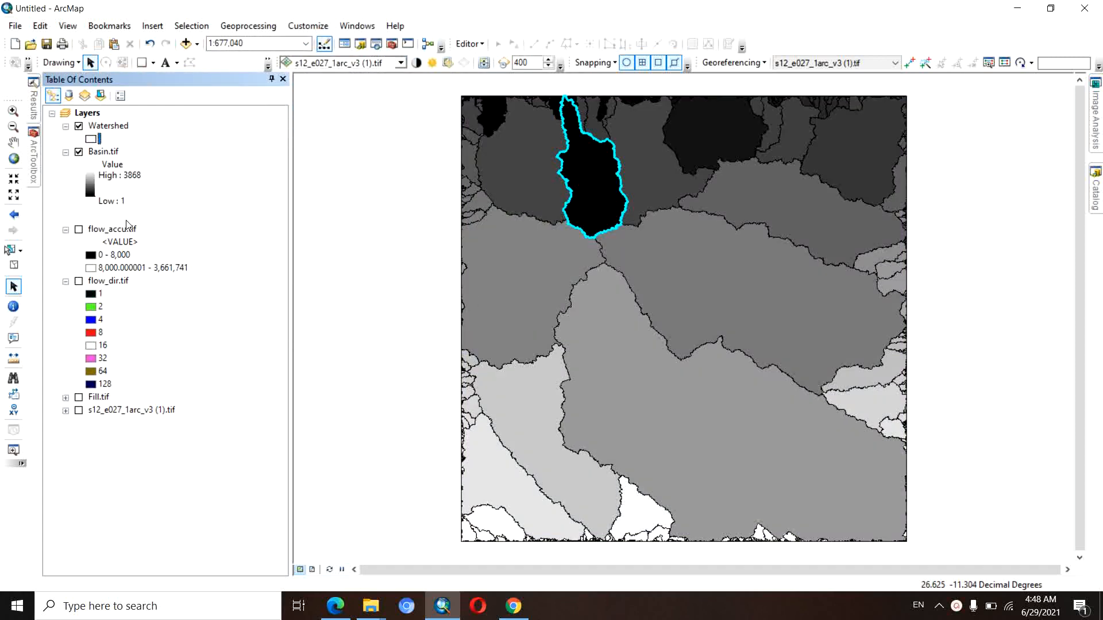
pyautogui.click(80, 229)
# Open the Raster Calculator and build the map algebra expression "flow_accu.tif" > 8000.
pyautogui.moveTo(35, 178)
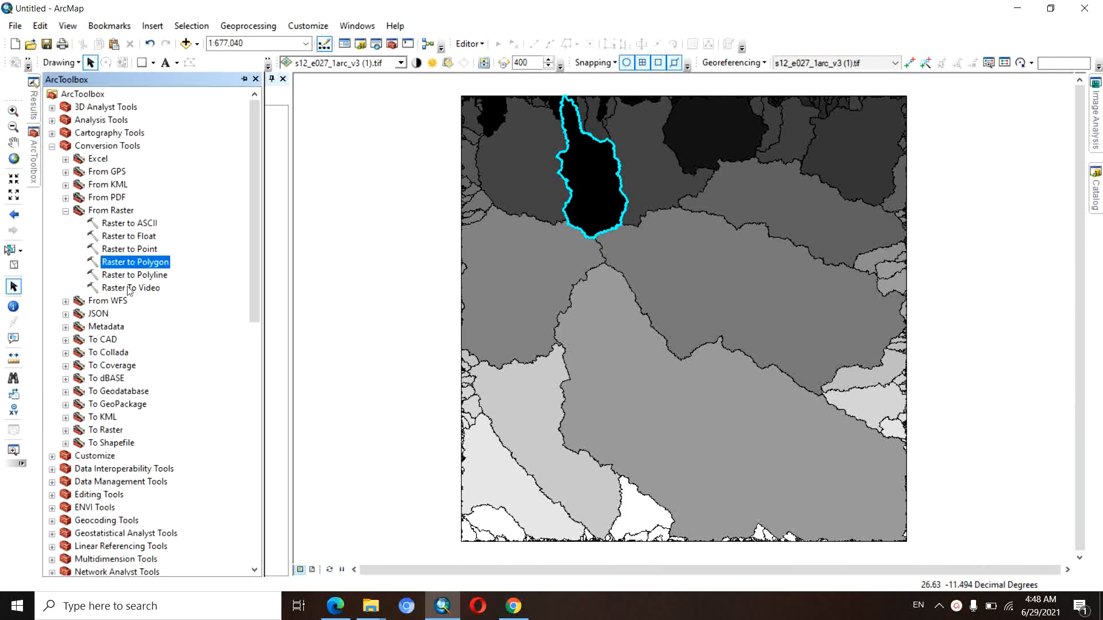
pyautogui.moveTo(253, 260); pyautogui.dragTo(264, 469)
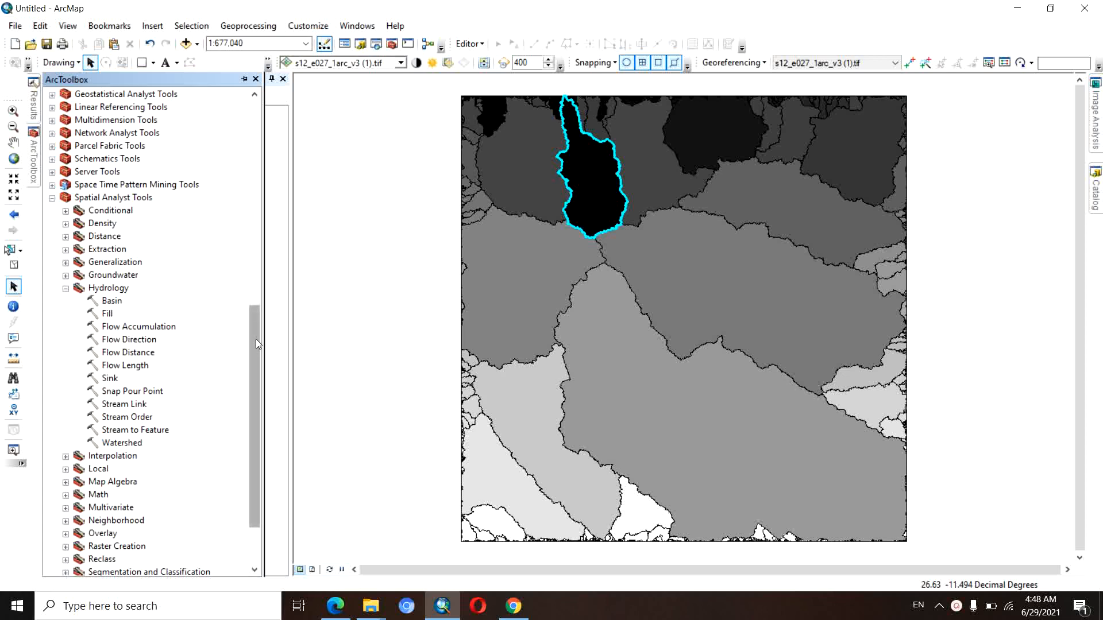
pyautogui.moveTo(257, 339); pyautogui.dragTo(256, 351)
pyautogui.click(66, 457)
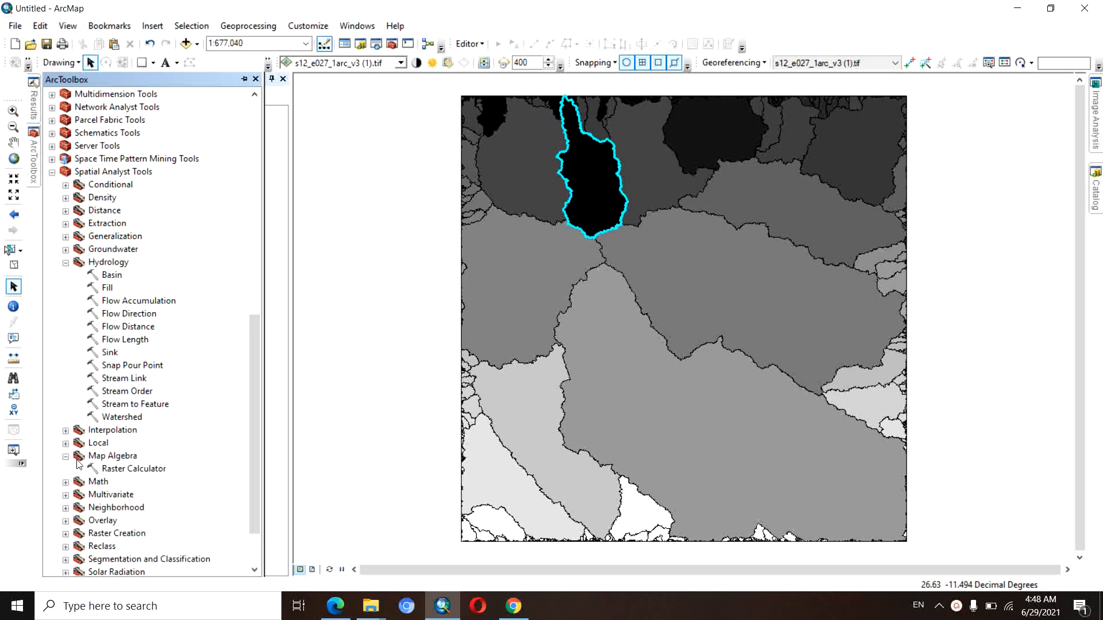
pyautogui.doubleClick(143, 470)
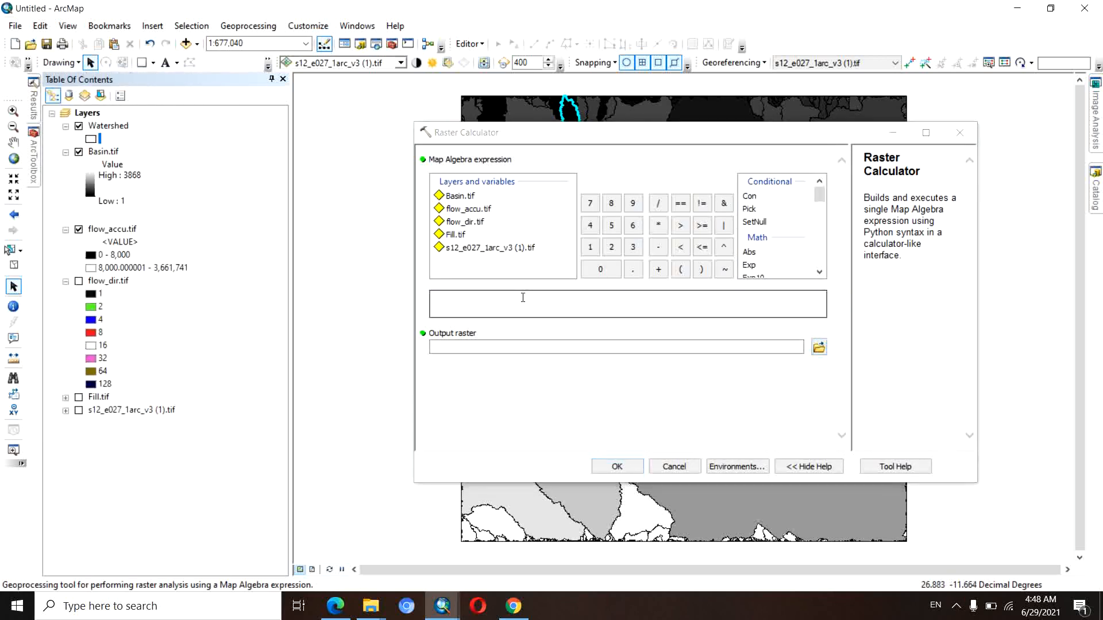
pyautogui.doubleClick(468, 210)
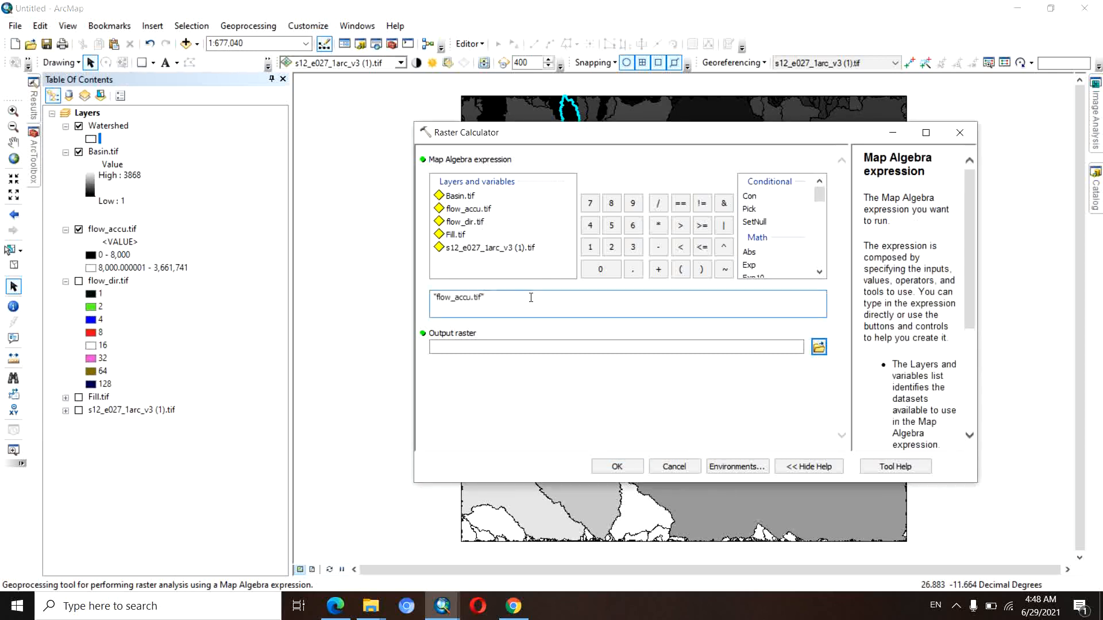
pyautogui.click(682, 226)
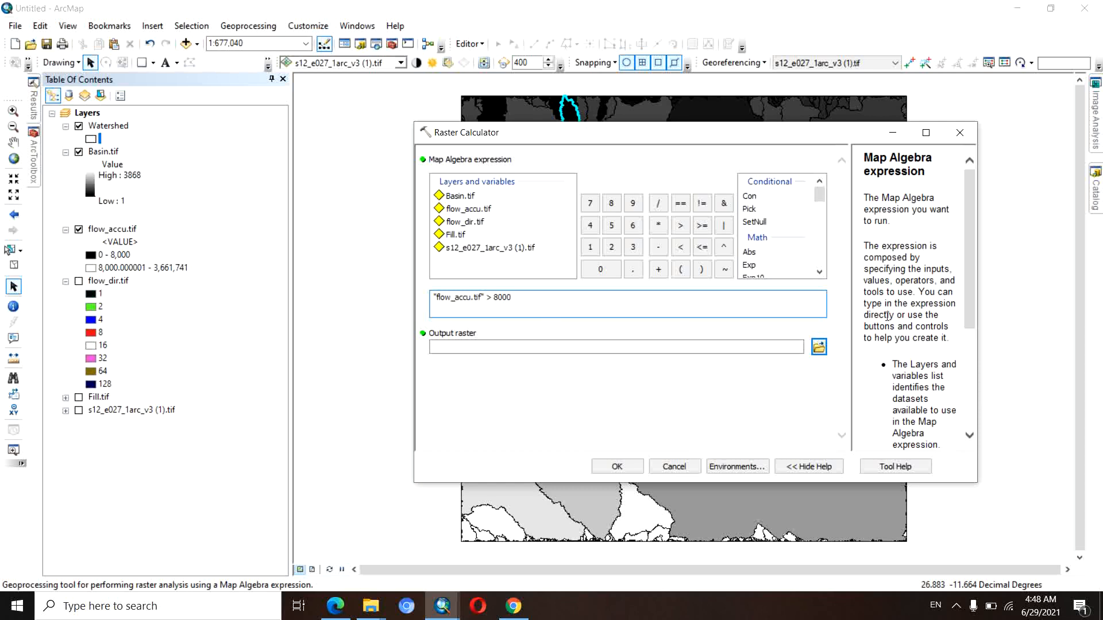
# Set the output raster to Stream.tif in D:\everything\ArcGis and run the raster calculation.
pyautogui.click(819, 348)
pyautogui.write('Stream.tif')
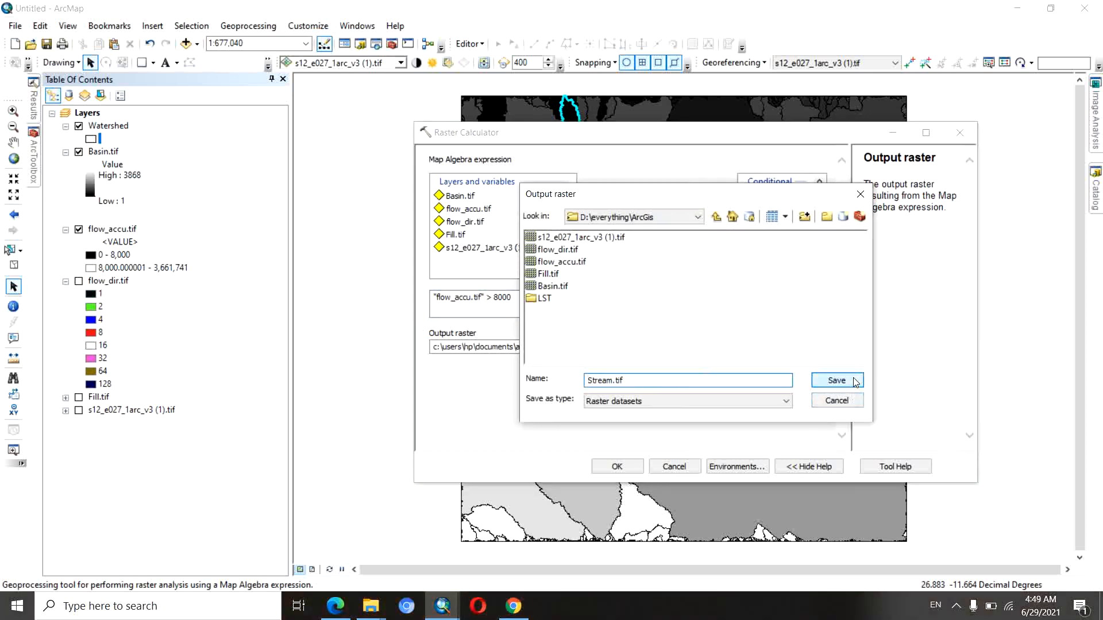
pyautogui.click(836, 380)
pyautogui.click(614, 466)
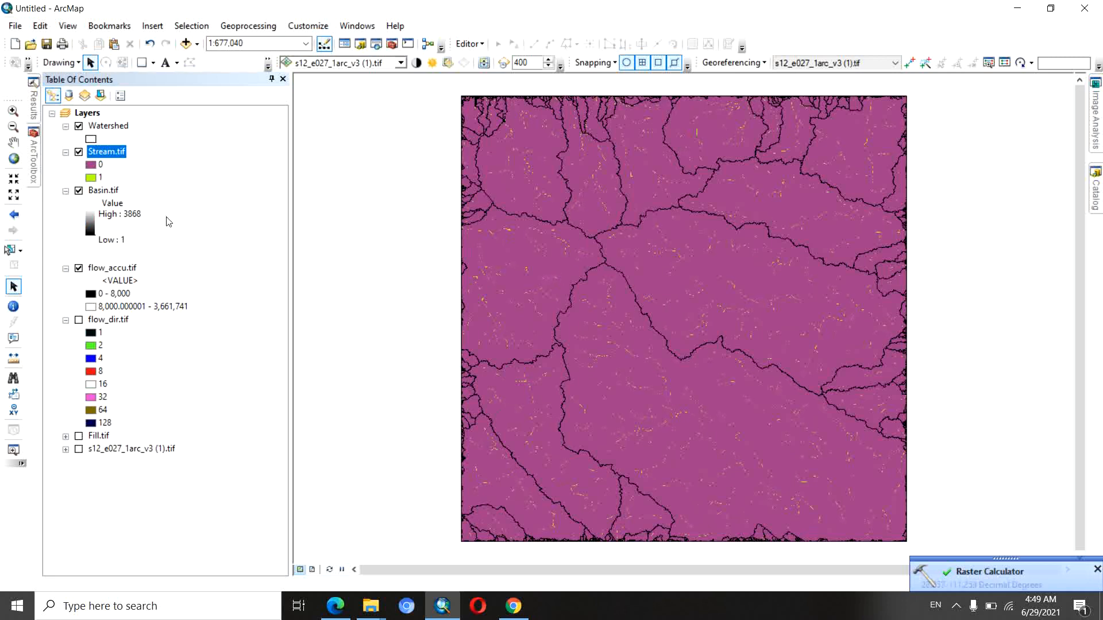
# Hide the Basin.tif and flow_accu.tif layers.
pyautogui.click(80, 192)
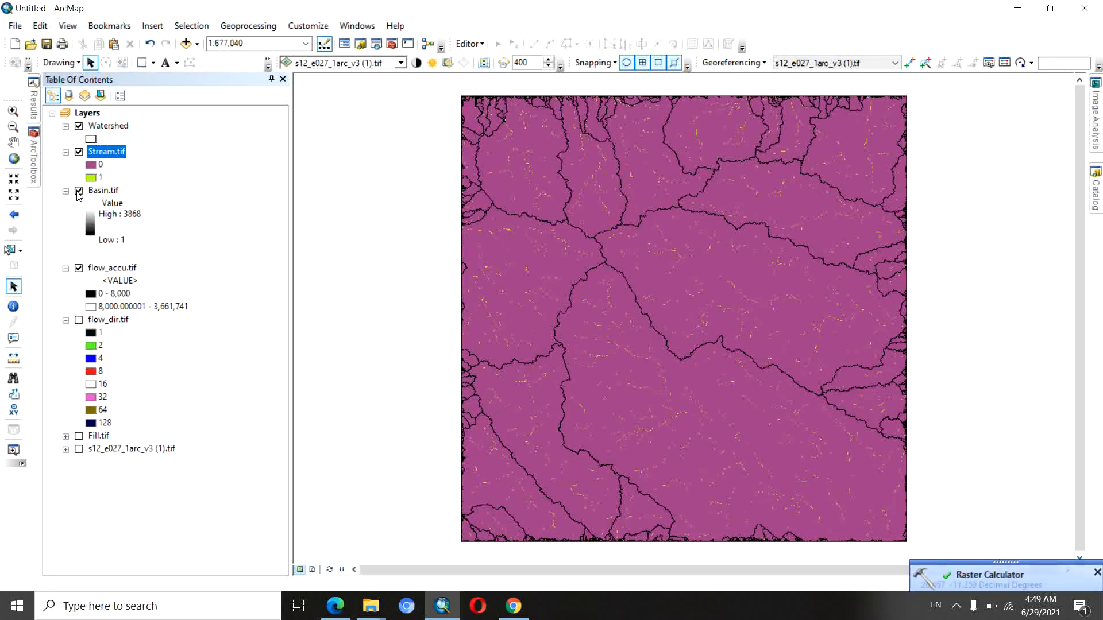
pyautogui.click(79, 268)
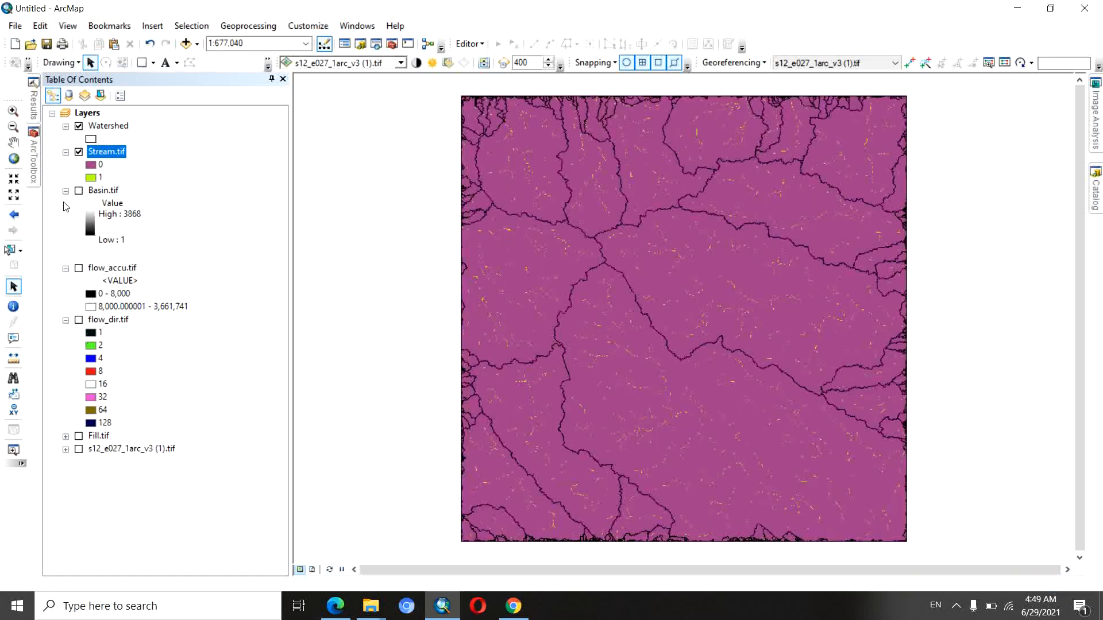
# Collapse the Basin.tif and Stream.tif legends and hide the Watershed layer.
pyautogui.click(66, 193)
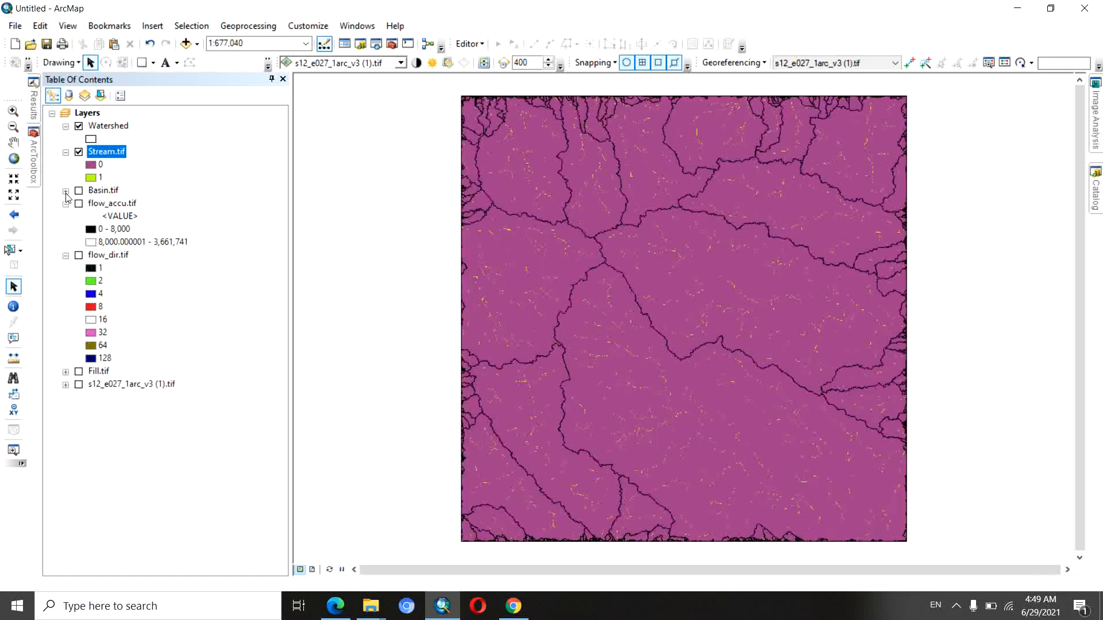
pyautogui.click(66, 153)
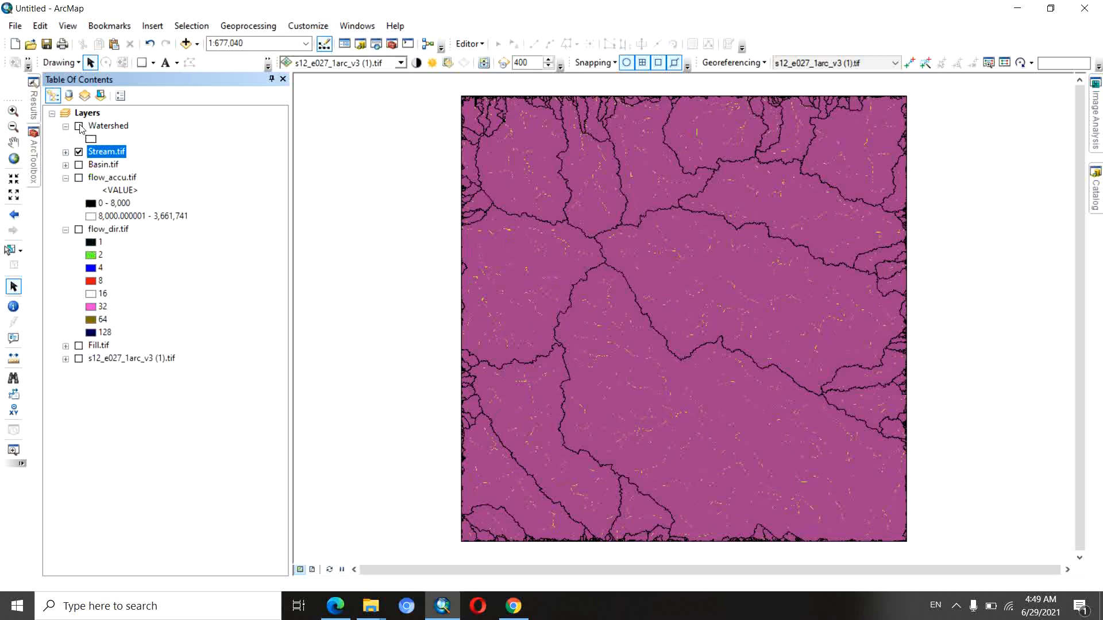
pyautogui.click(79, 127)
pyautogui.scroll(1, 638, 267)
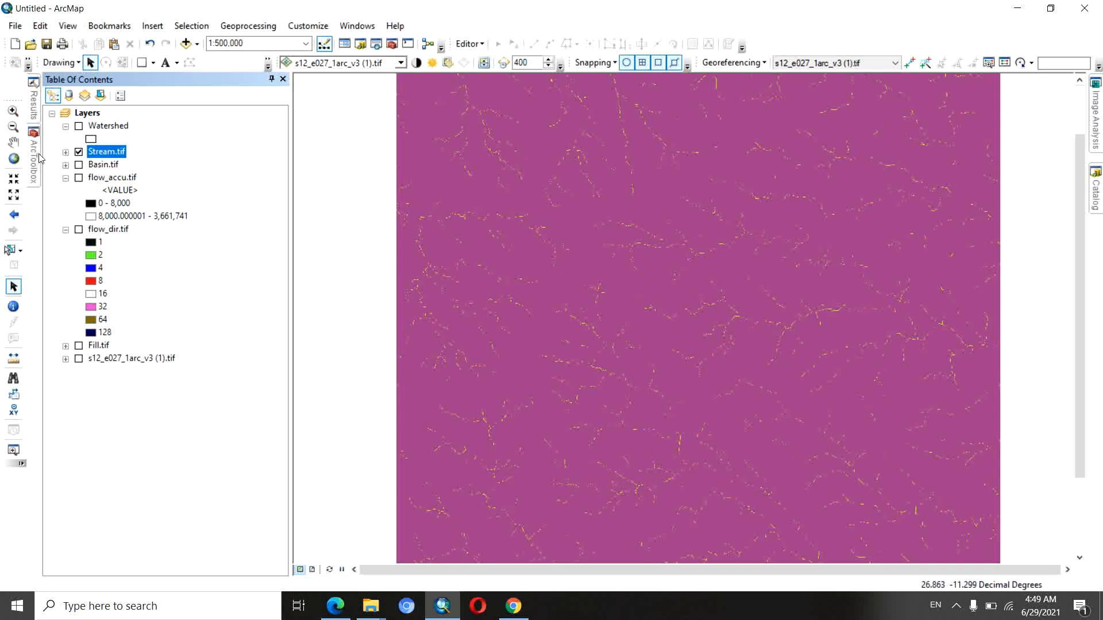
# Convert Stream.tif to polylines with Raster to Polyline, saving the output as streams in D:\everything\ArcGis.
pyautogui.moveTo(35, 155)
pyautogui.moveTo(255, 323); pyautogui.dragTo(276, 115)
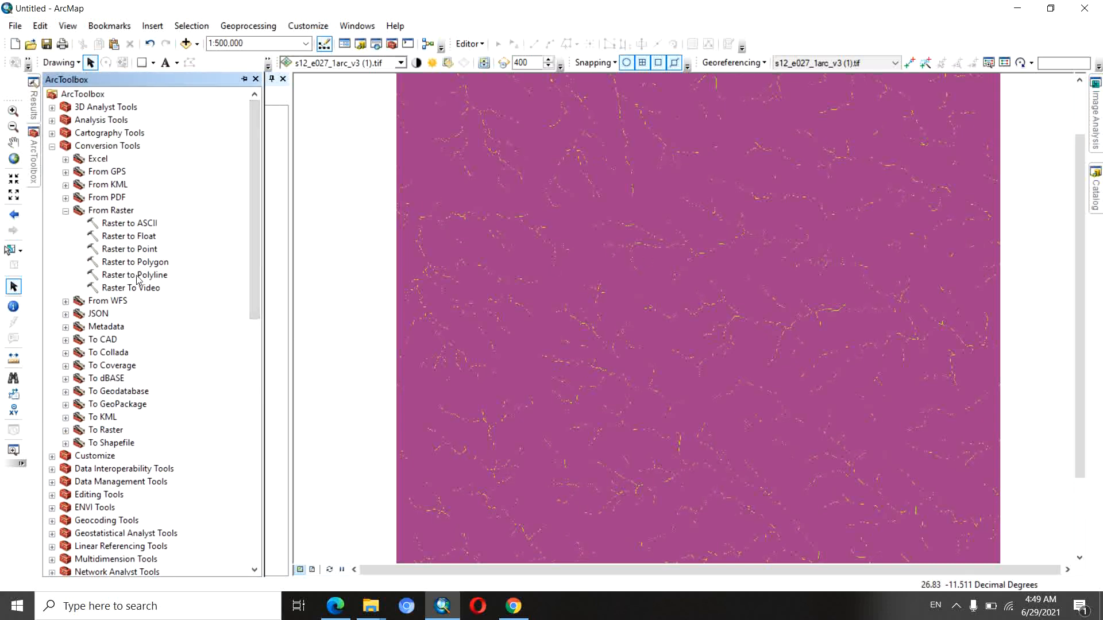
pyautogui.doubleClick(151, 276)
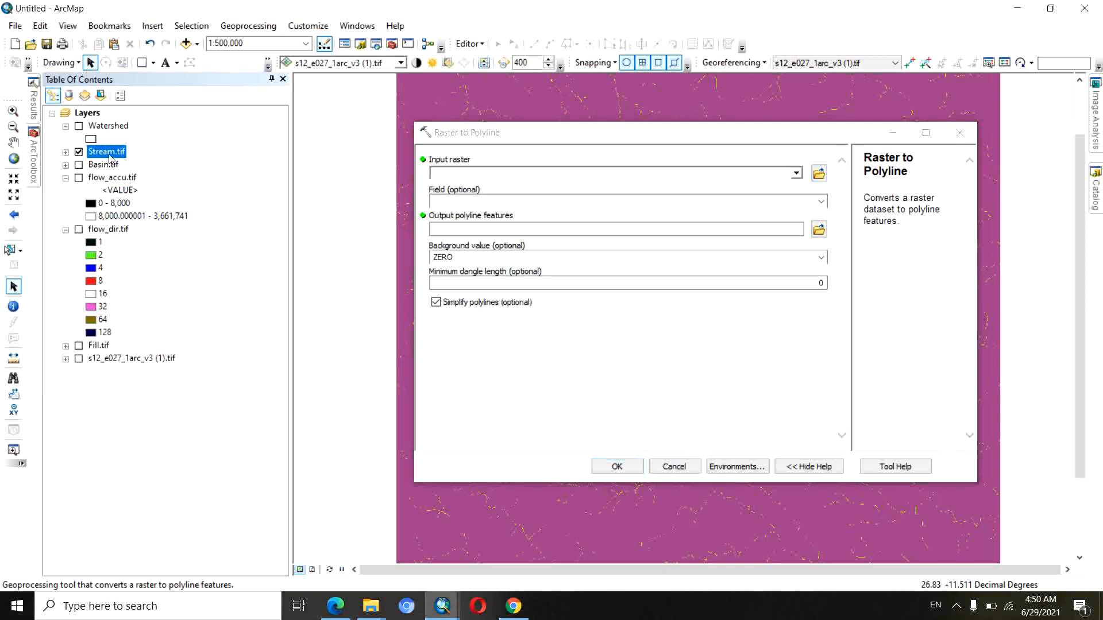
pyautogui.moveTo(111, 158); pyautogui.dragTo(482, 175)
pyautogui.click(819, 230)
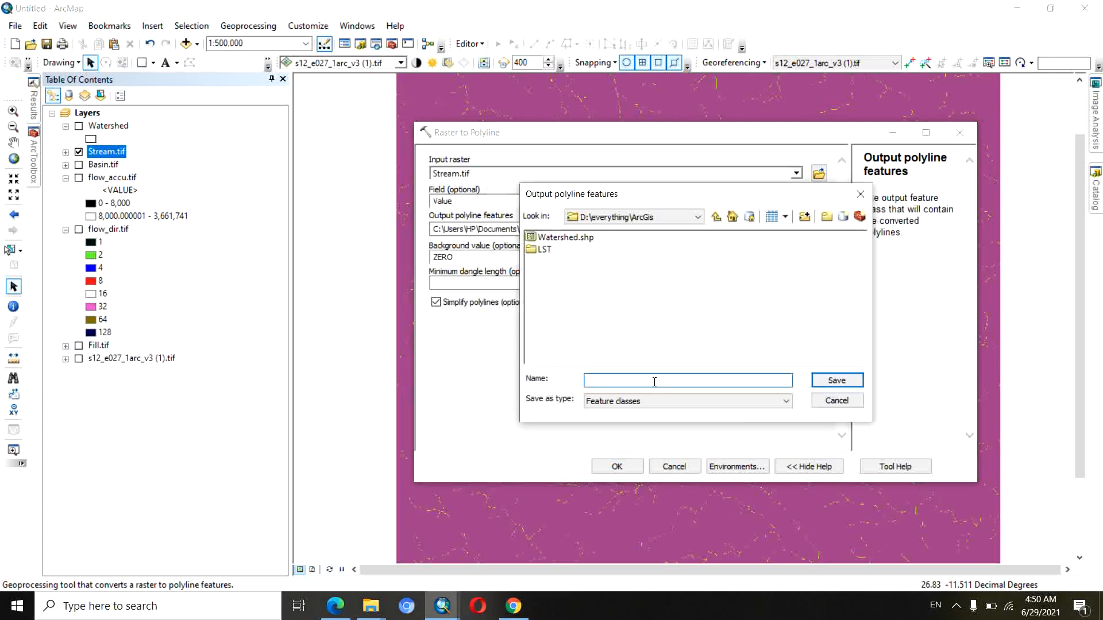
pyautogui.write('streams')
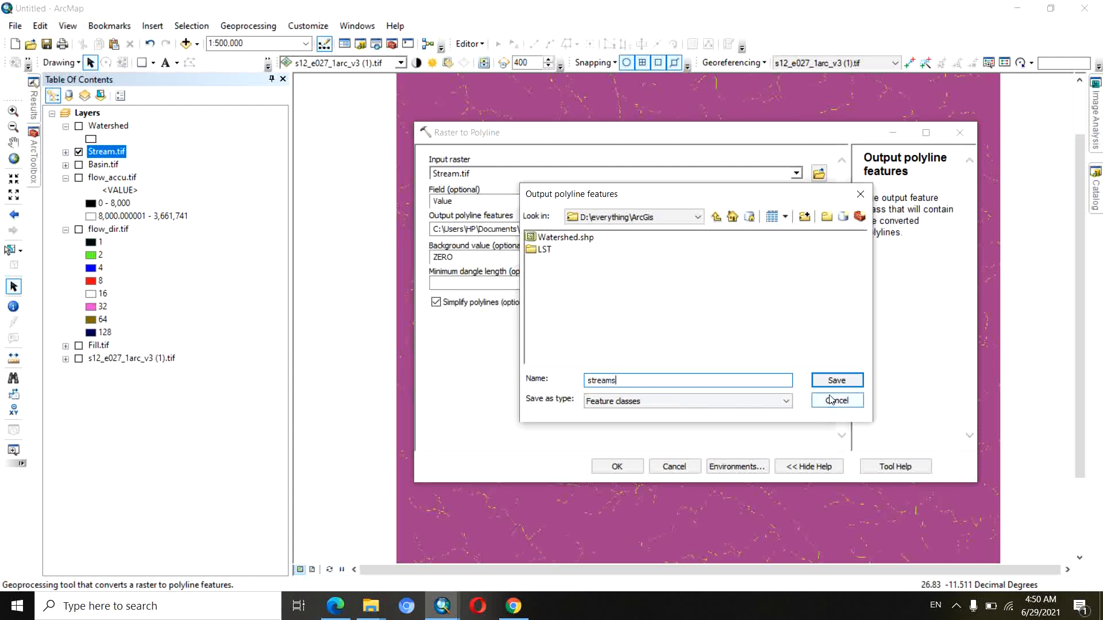
pyautogui.click(837, 380)
pyautogui.click(616, 466)
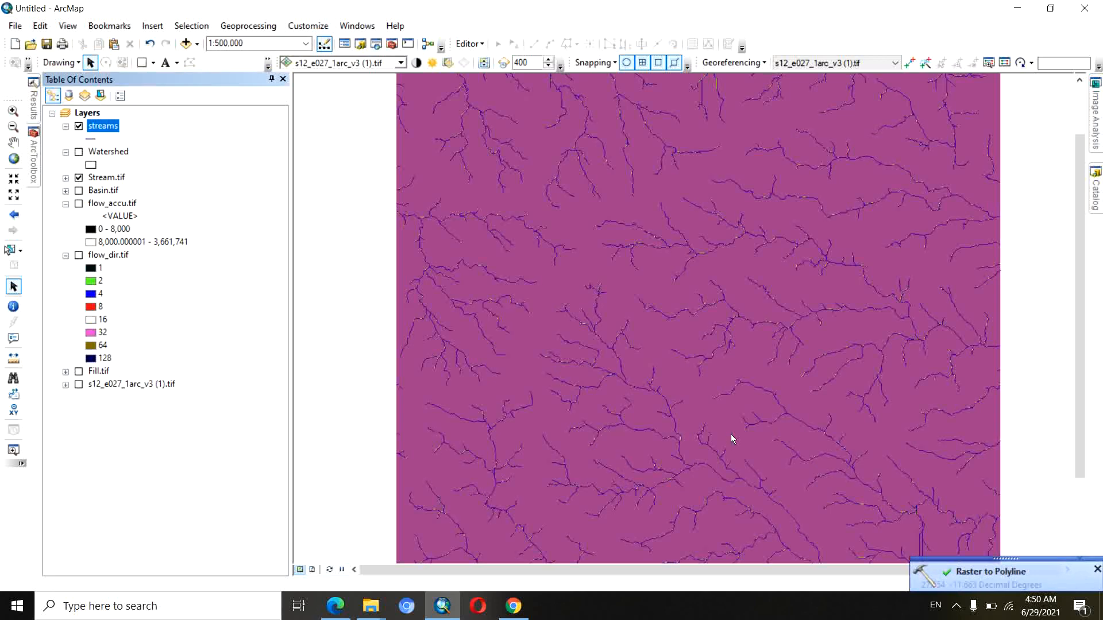
# Hide the Stream.tif layer and show the Watershed polygons and streams over the s12_e027_1arc_v3 (1).tif DEM.
pyautogui.click(79, 178)
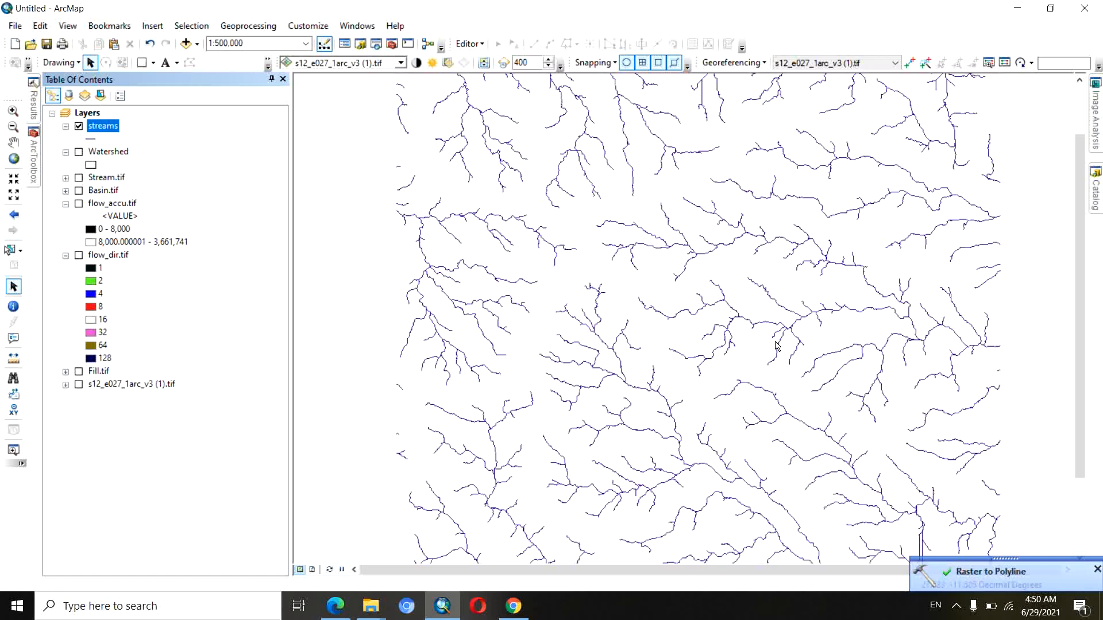
pyautogui.click(79, 151)
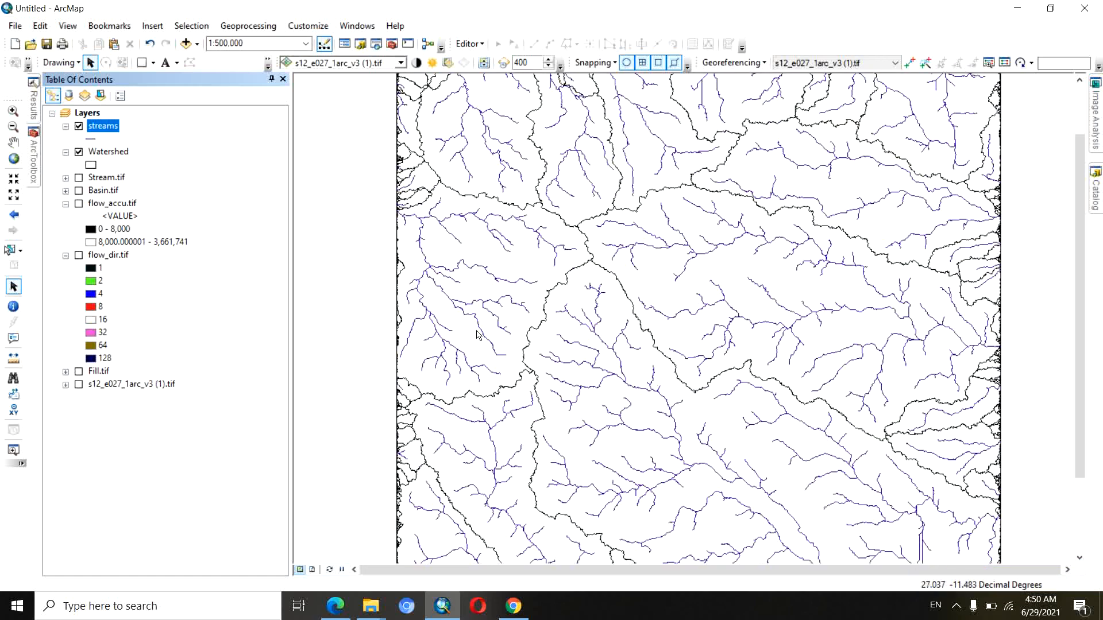
pyautogui.click(80, 372)
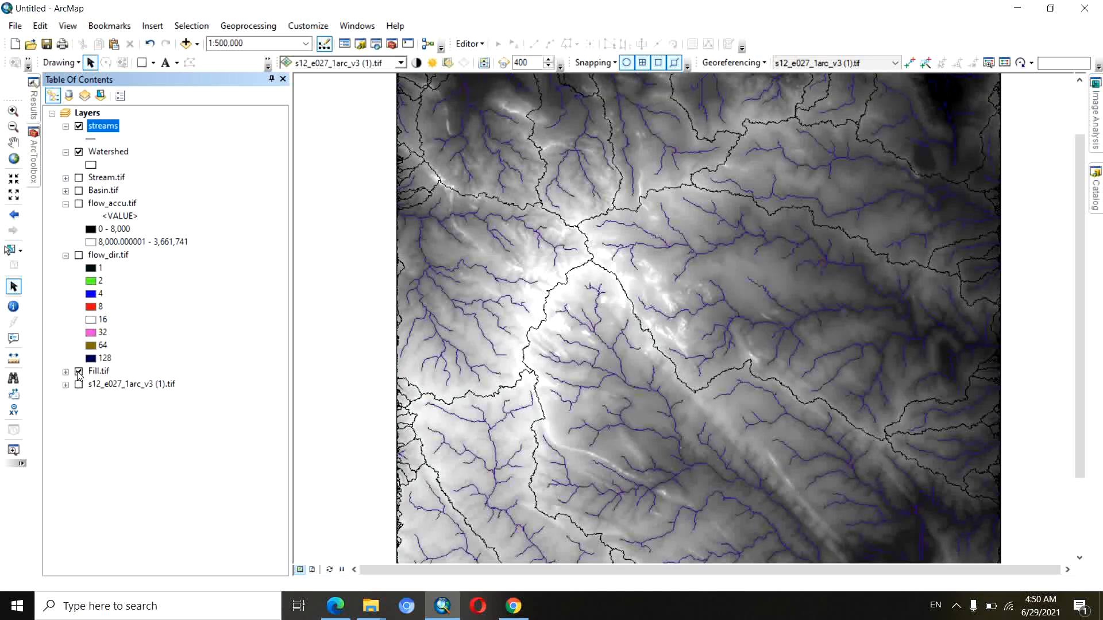
pyautogui.click(78, 372)
pyautogui.click(78, 385)
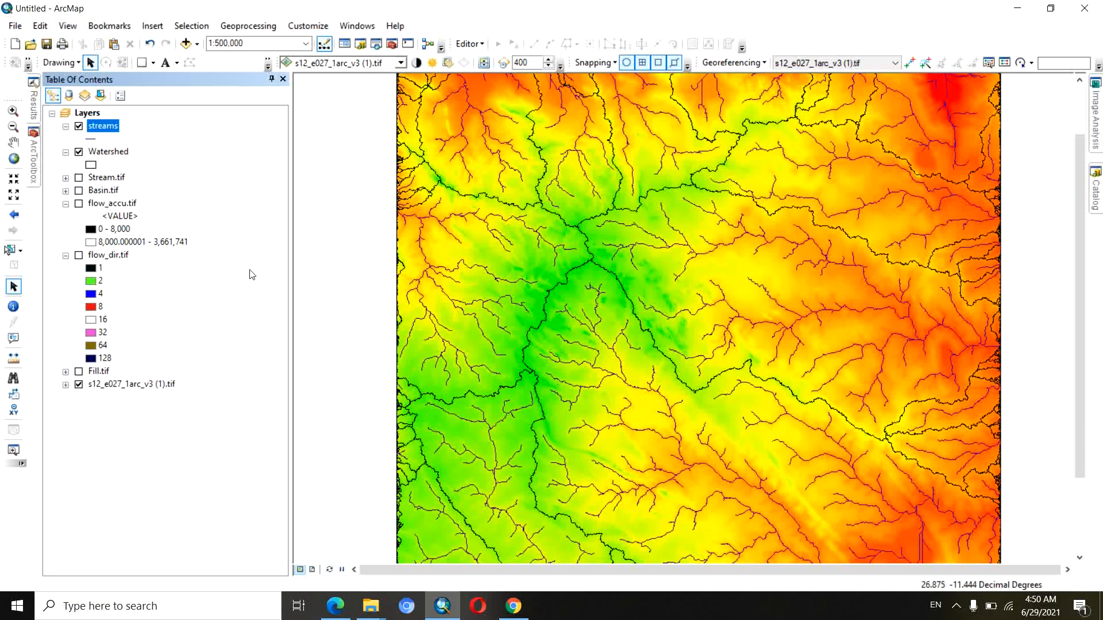
# Select the large watershed polygon that spans the east-central part of the DEM.
pyautogui.click(14, 142)
pyautogui.moveTo(753, 388)
pyautogui.mouseDown()
pyautogui.moveTo(688, 311)
pyautogui.moveTo(747, 389)
pyautogui.mouseUp()
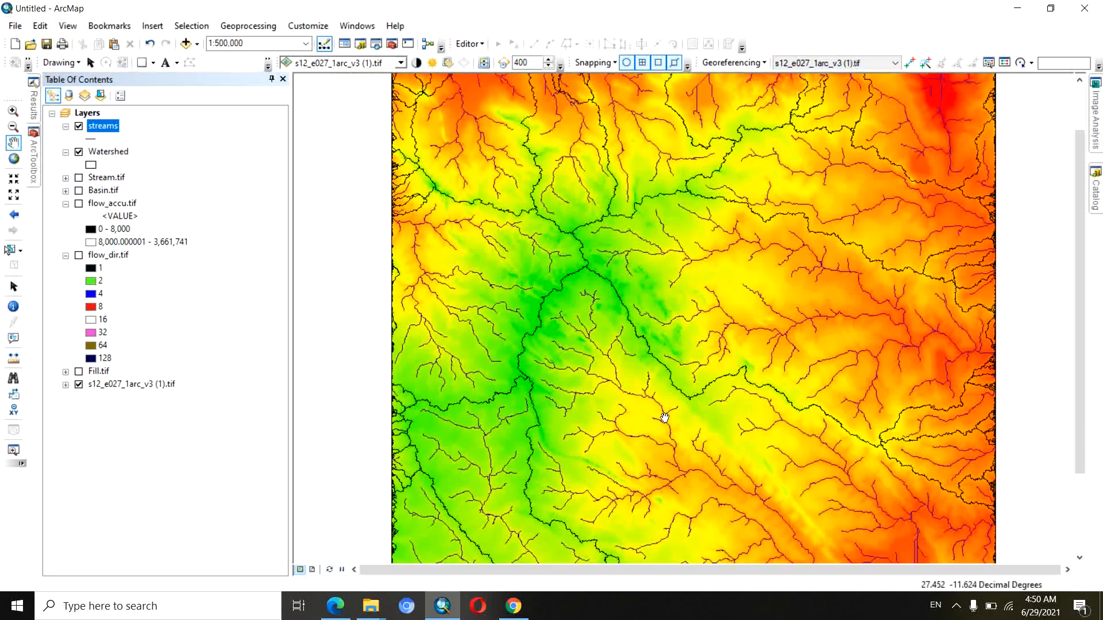
pyautogui.click(10, 249)
pyautogui.click(782, 325)
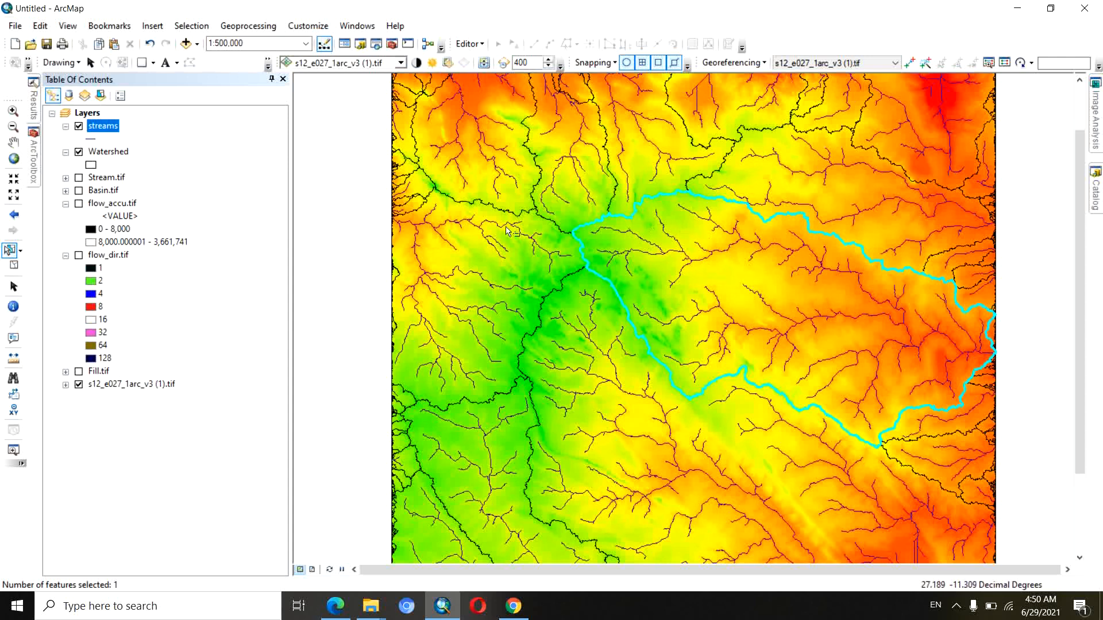
# Export the selected Watershed feature as the shapefile watershwd01 in D:\everything\ArcGis and add it to the map.
pyautogui.rightClick(97, 153)
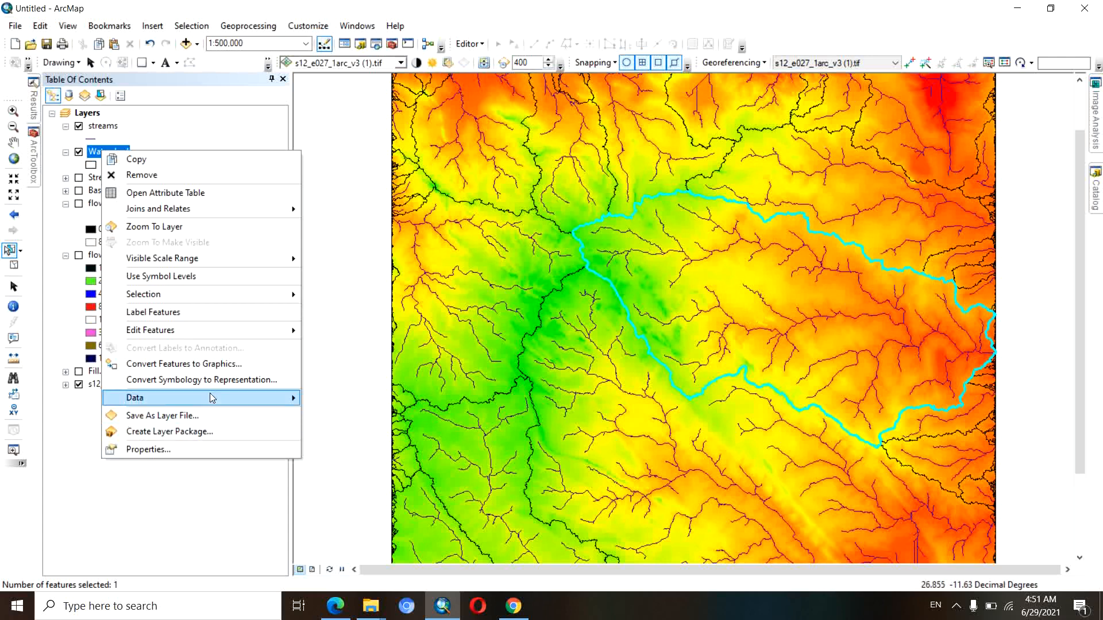
pyautogui.moveTo(192, 403)
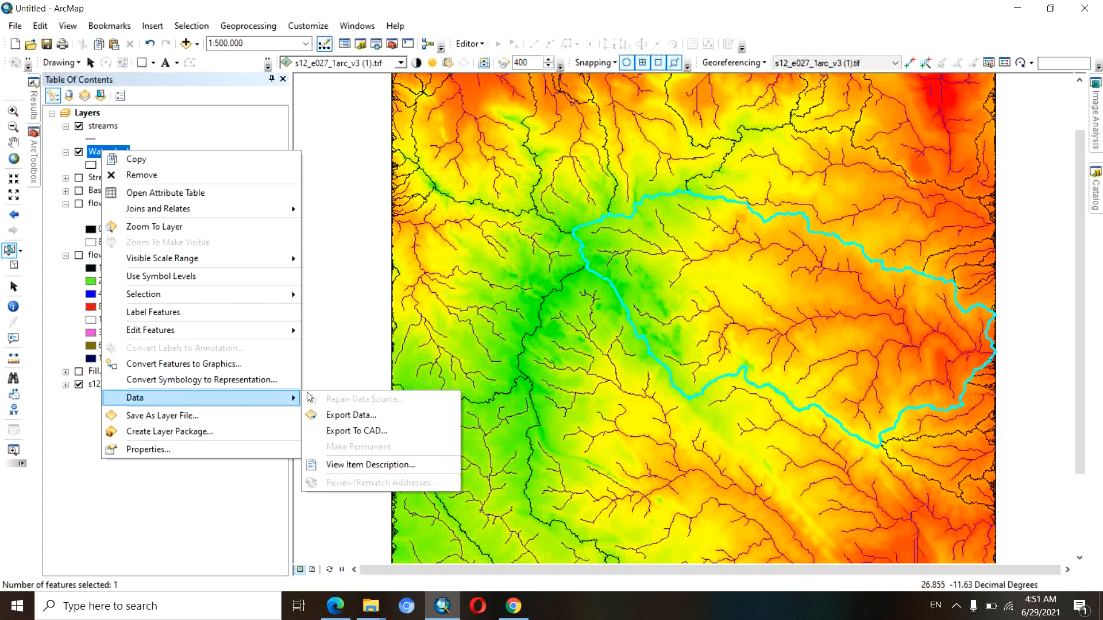
pyautogui.click(358, 421)
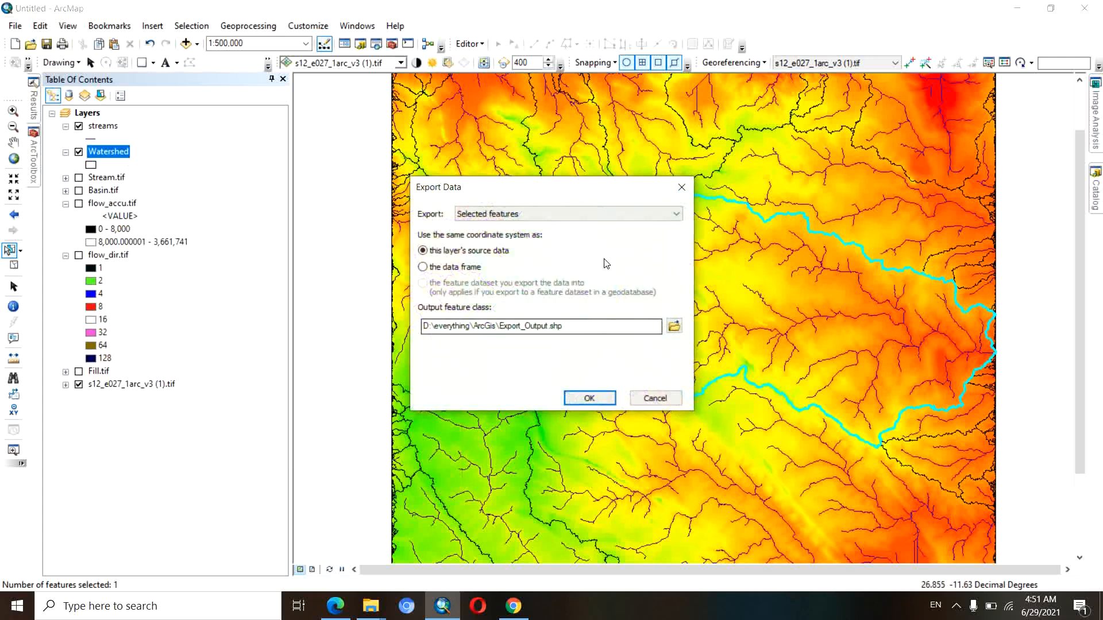
pyautogui.click(674, 325)
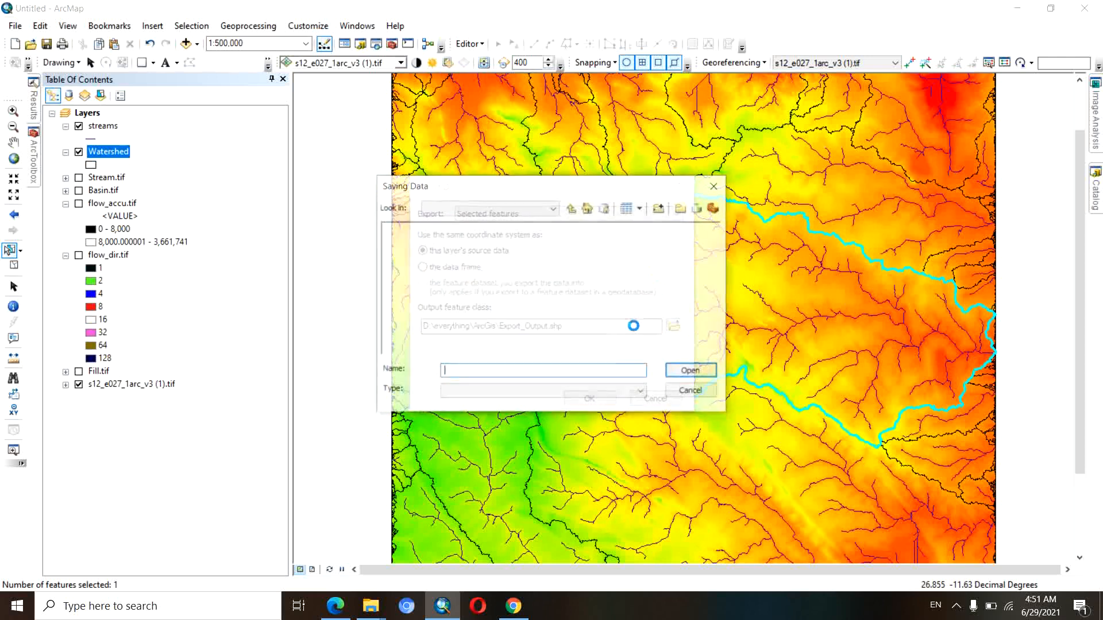
pyautogui.moveTo(519, 372); pyautogui.dragTo(439, 376)
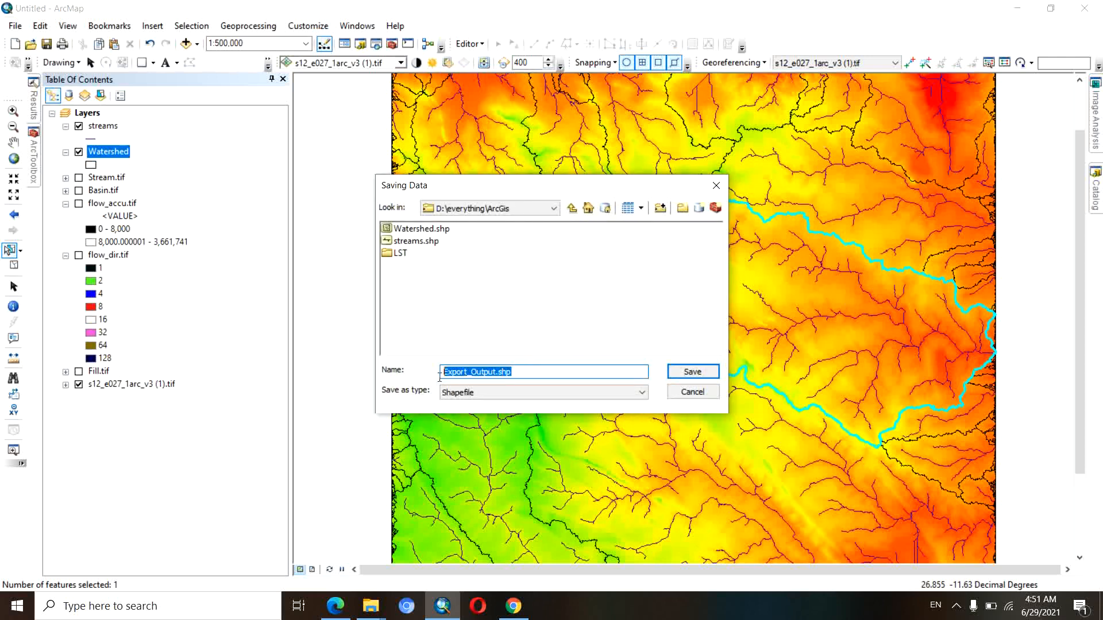
pyautogui.write('watershwd')
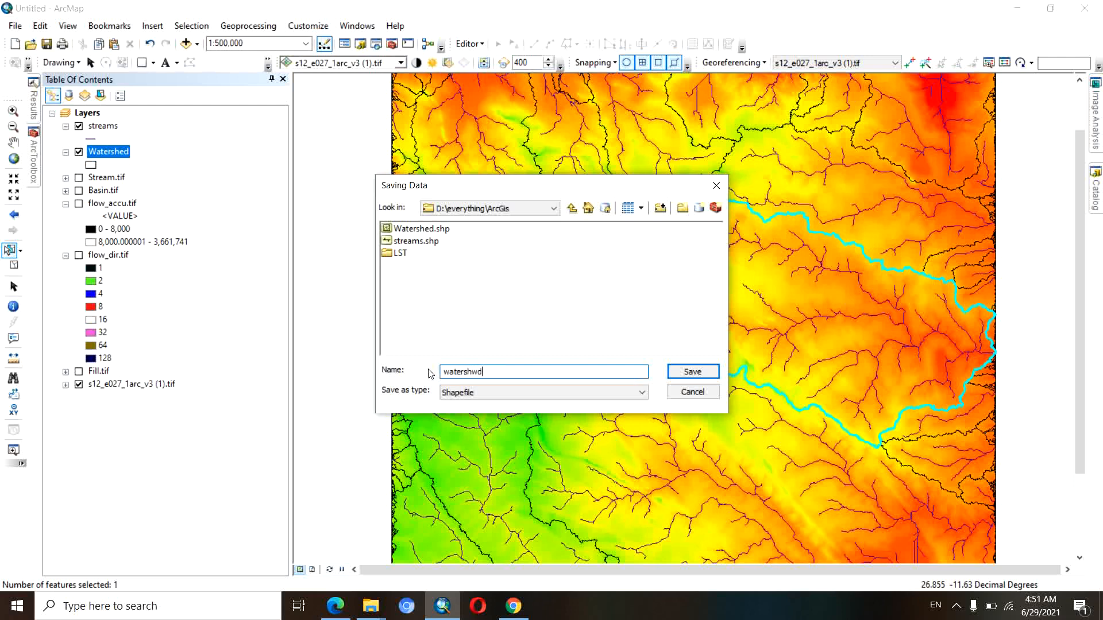
pyautogui.write('01')
pyautogui.click(677, 372)
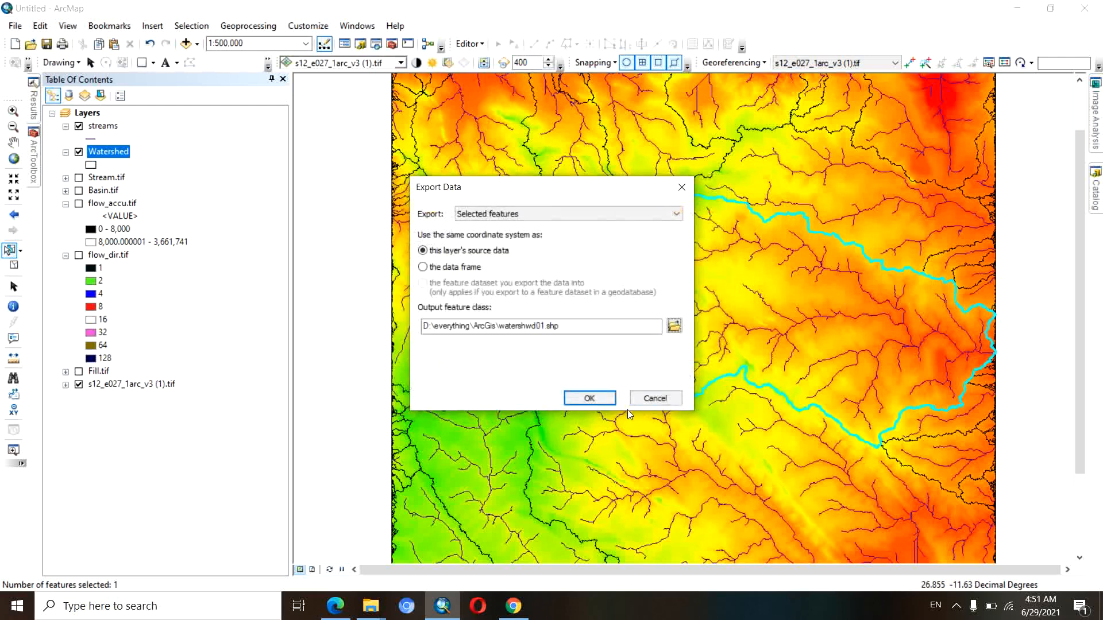
pyautogui.click(605, 401)
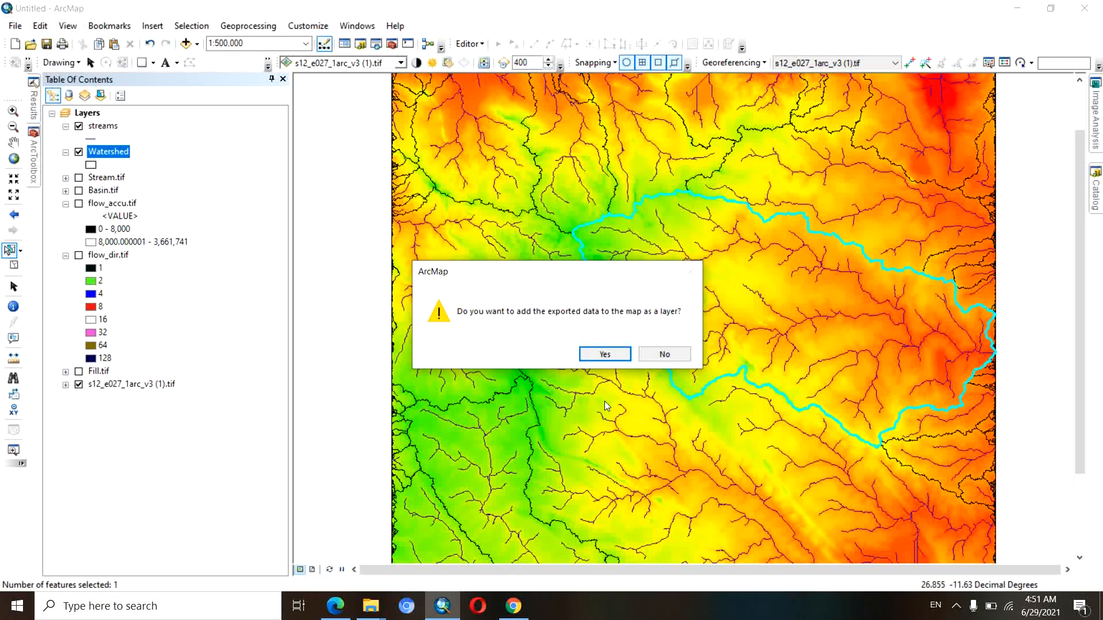
pyautogui.click(605, 354)
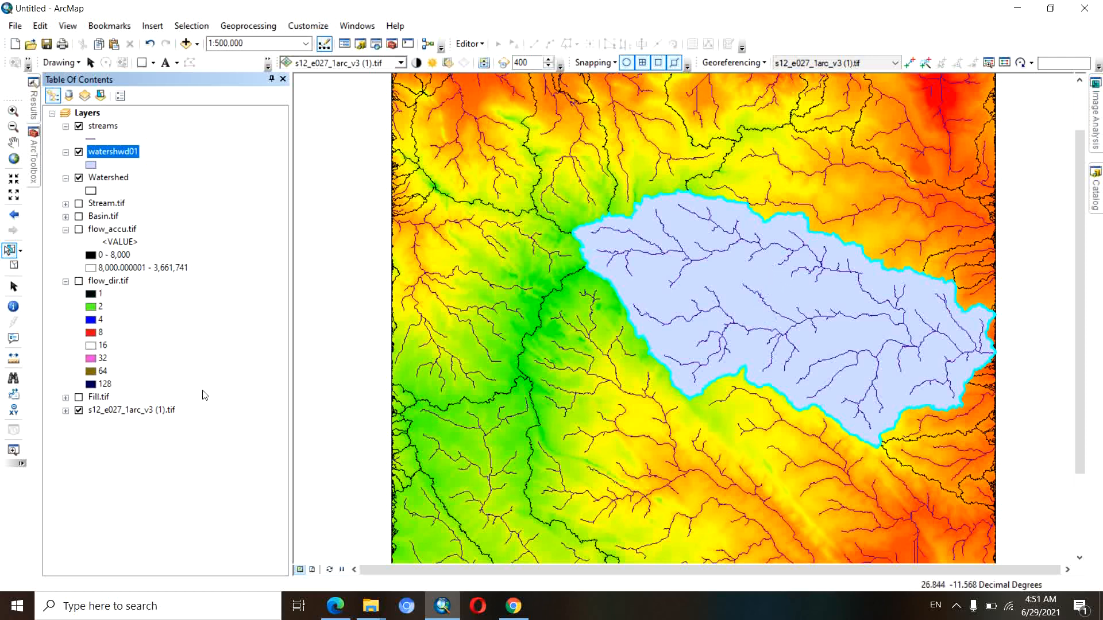
# Hide the Watershed layer and change the watershwd01 symbol to Hollow, leaving no features selected.
pyautogui.click(91, 166)
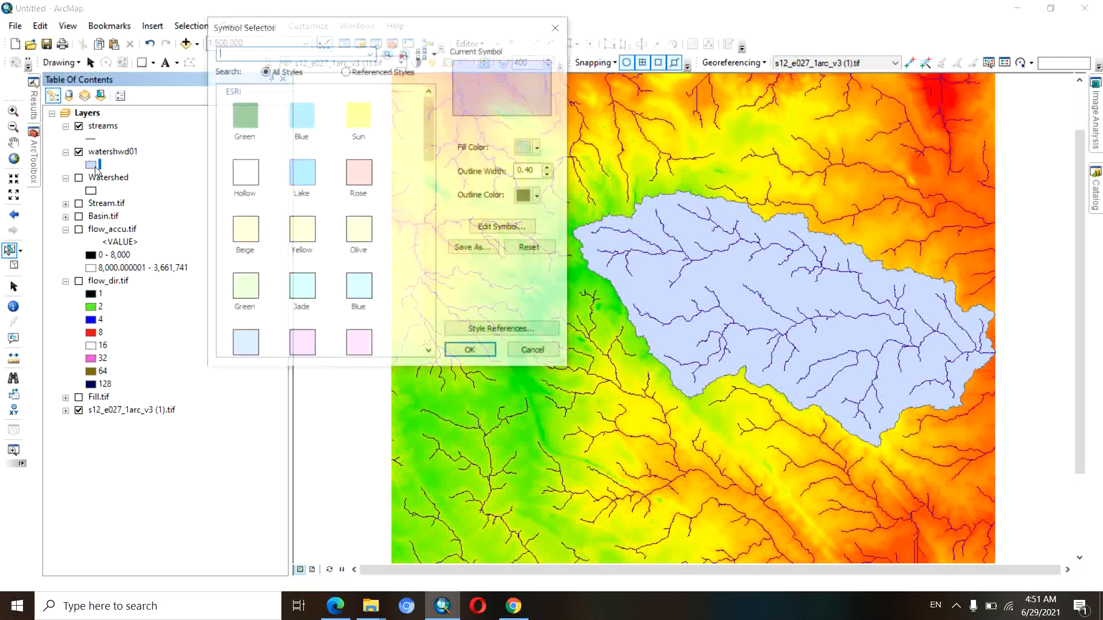
pyautogui.click(246, 175)
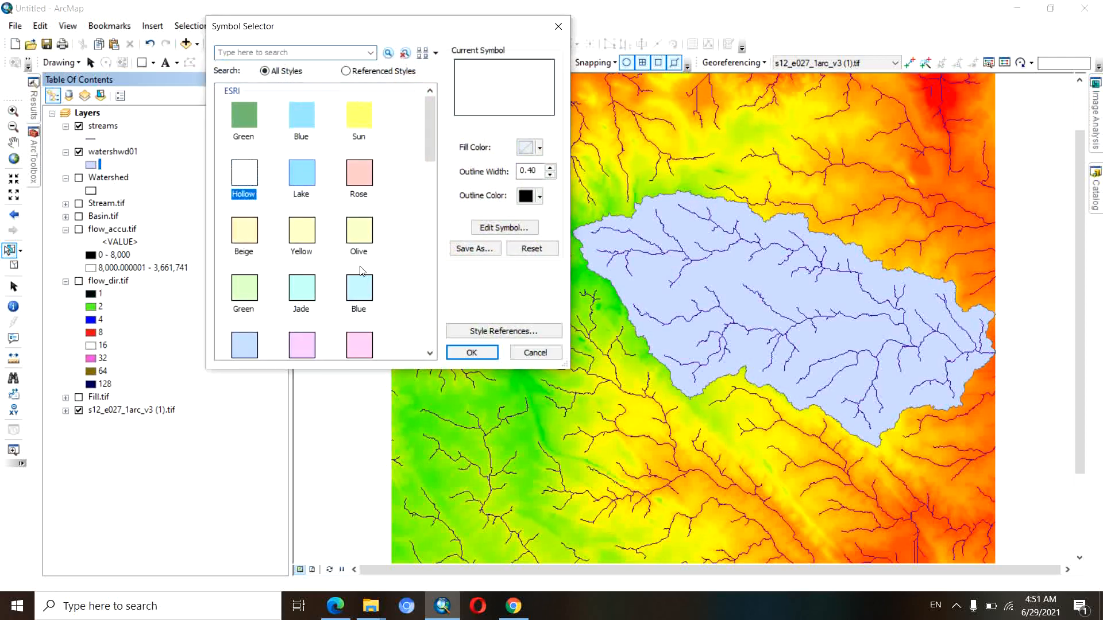
pyautogui.click(463, 351)
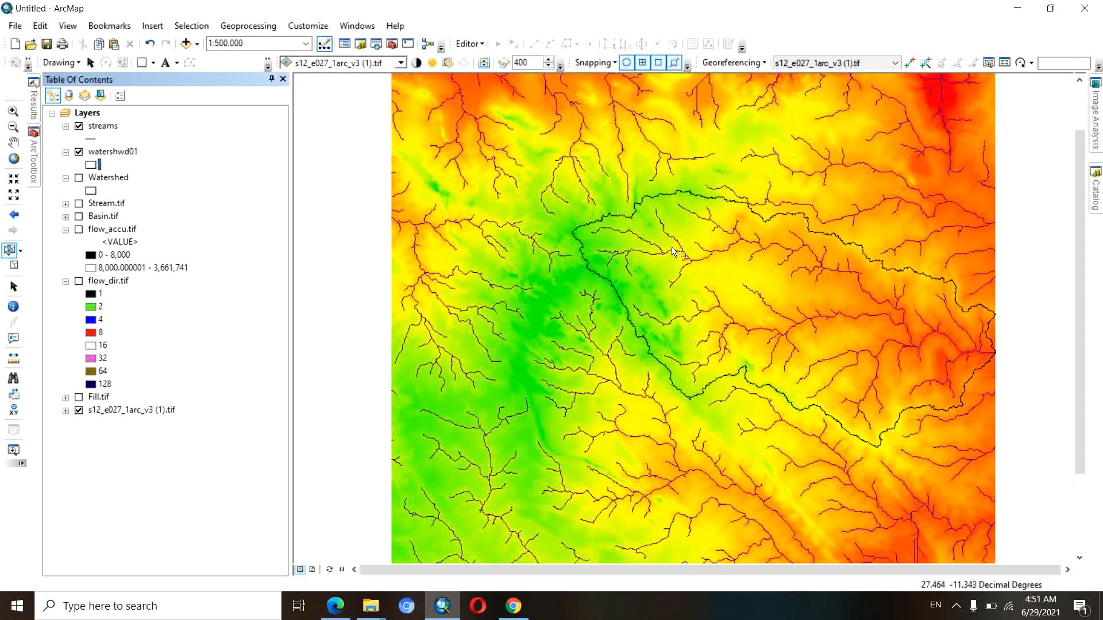
pyautogui.click(711, 201)
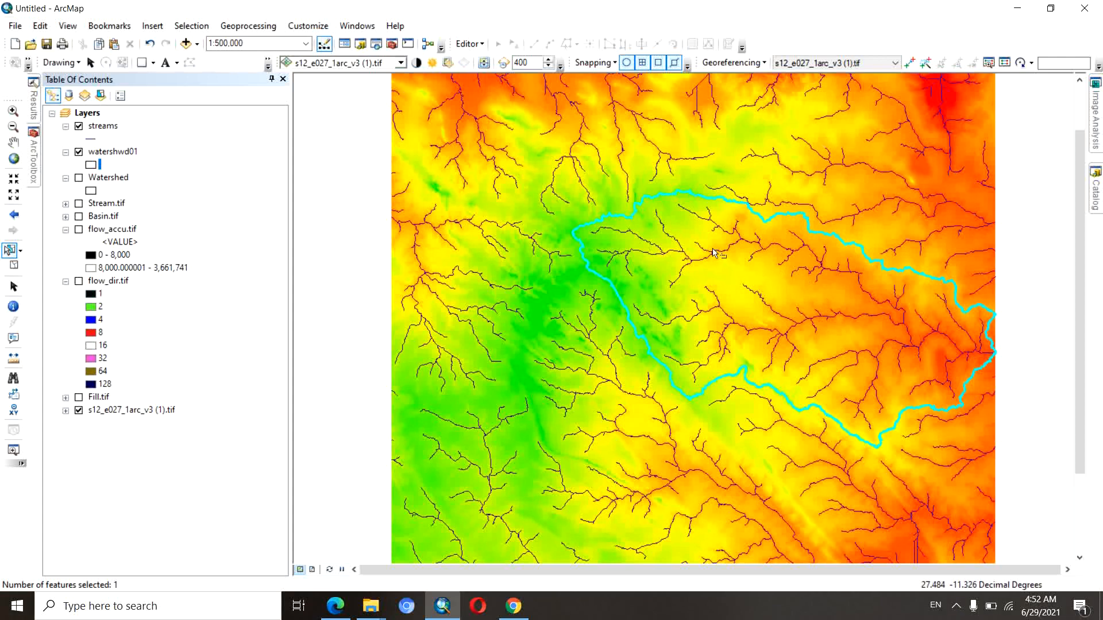
pyautogui.click(14, 265)
# Clip the streams layer with watershwd01, saving the output as streams01 in D:\everything\ArcGis.
pyautogui.click(233, 29)
pyautogui.click(250, 63)
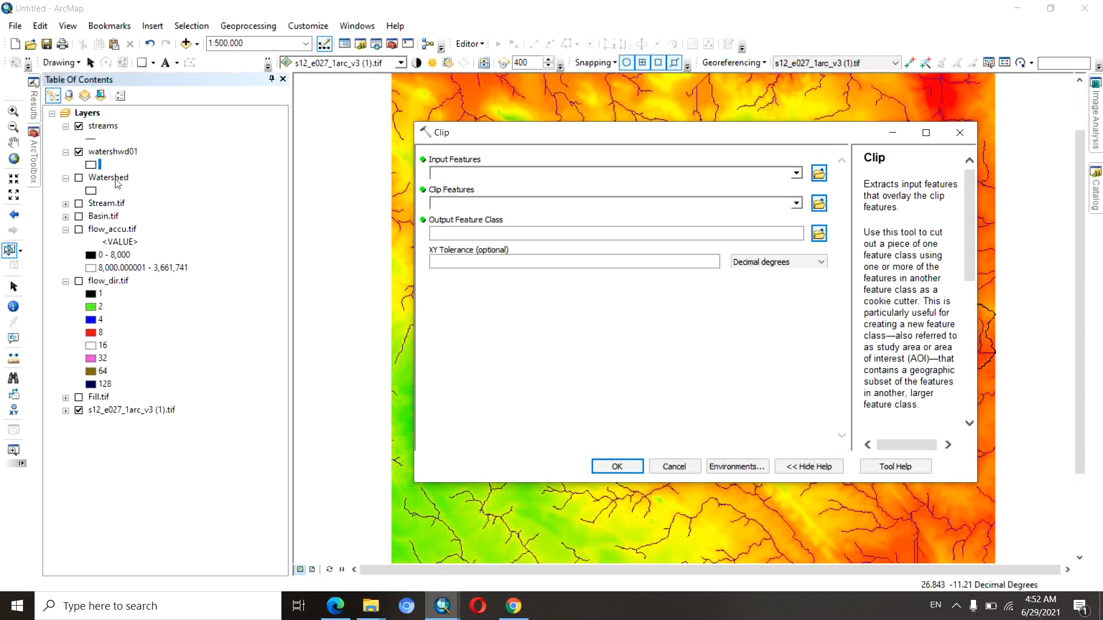
pyautogui.moveTo(103, 126); pyautogui.dragTo(529, 177)
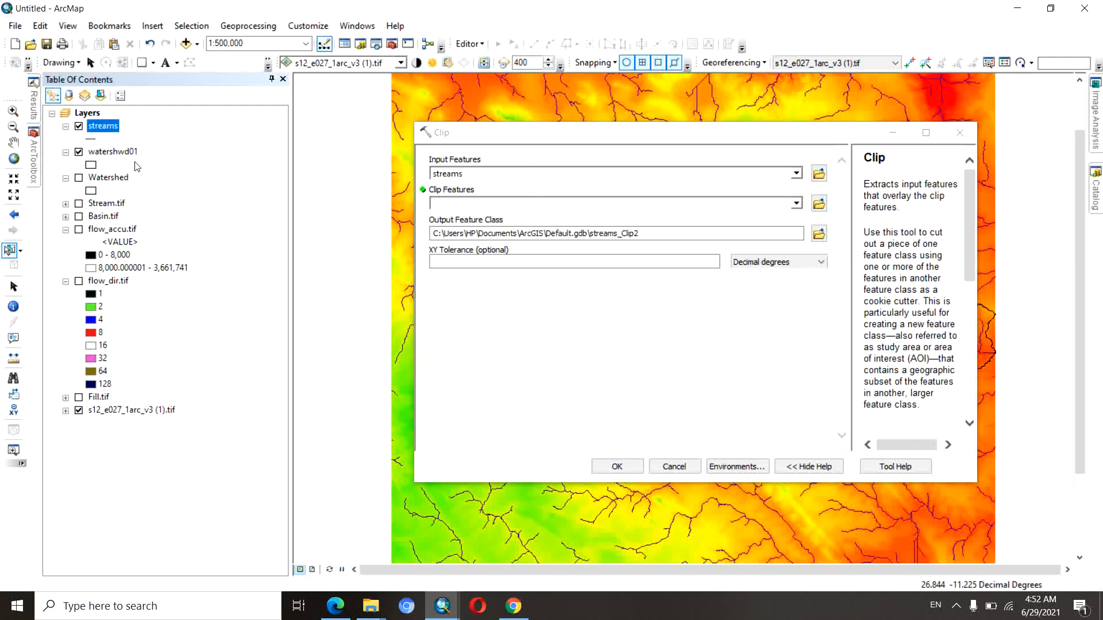
pyautogui.moveTo(119, 158); pyautogui.dragTo(467, 207)
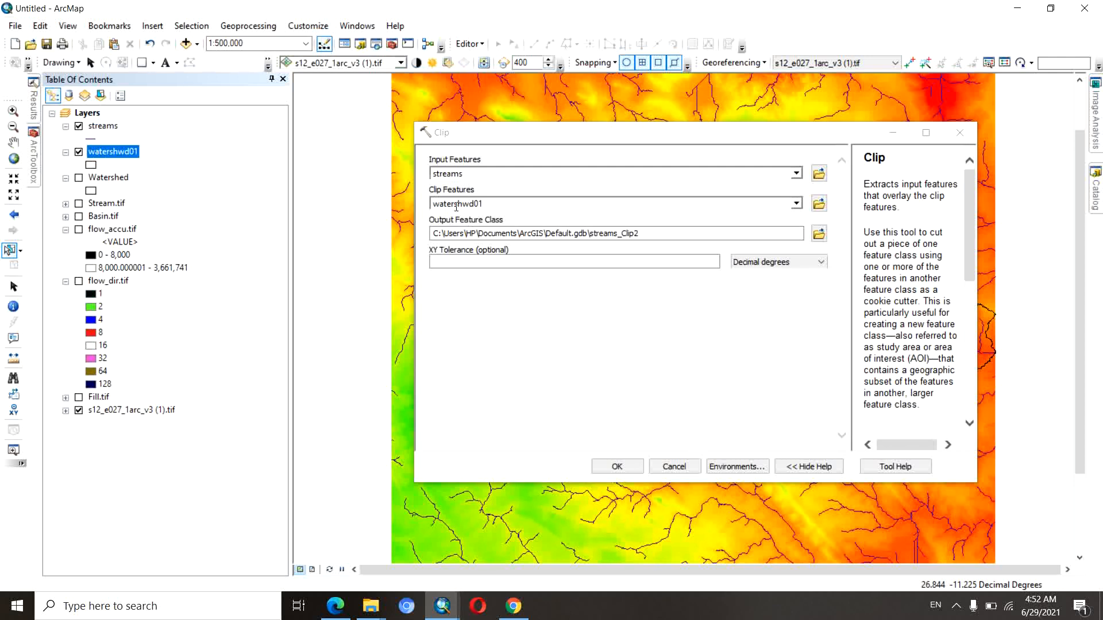
pyautogui.click(814, 235)
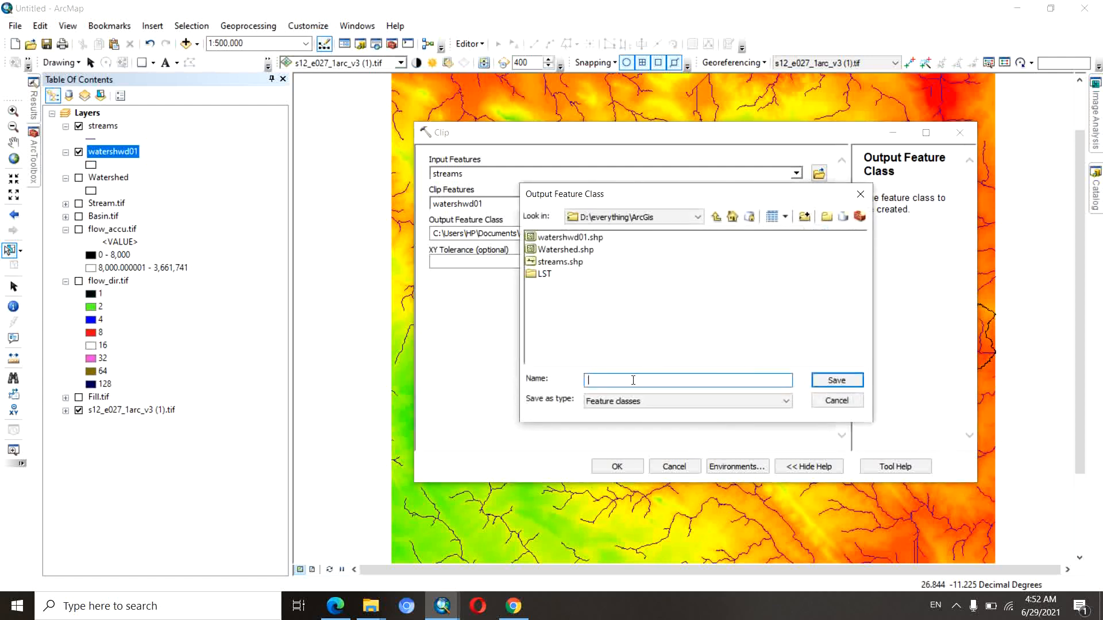
pyautogui.write('streams01')
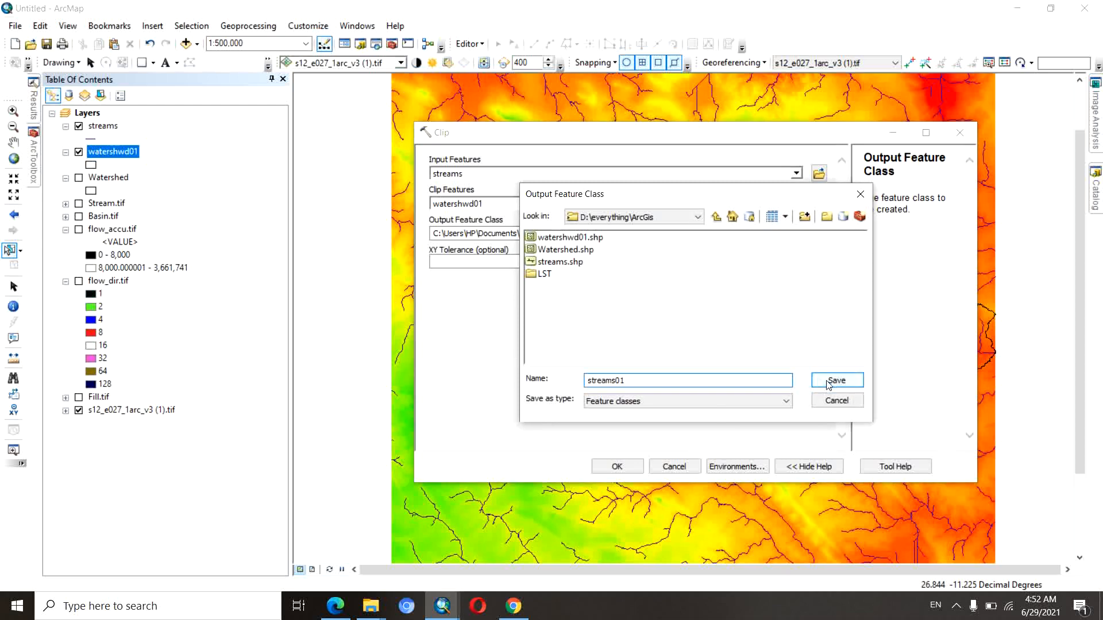
pyautogui.click(830, 380)
pyautogui.click(620, 466)
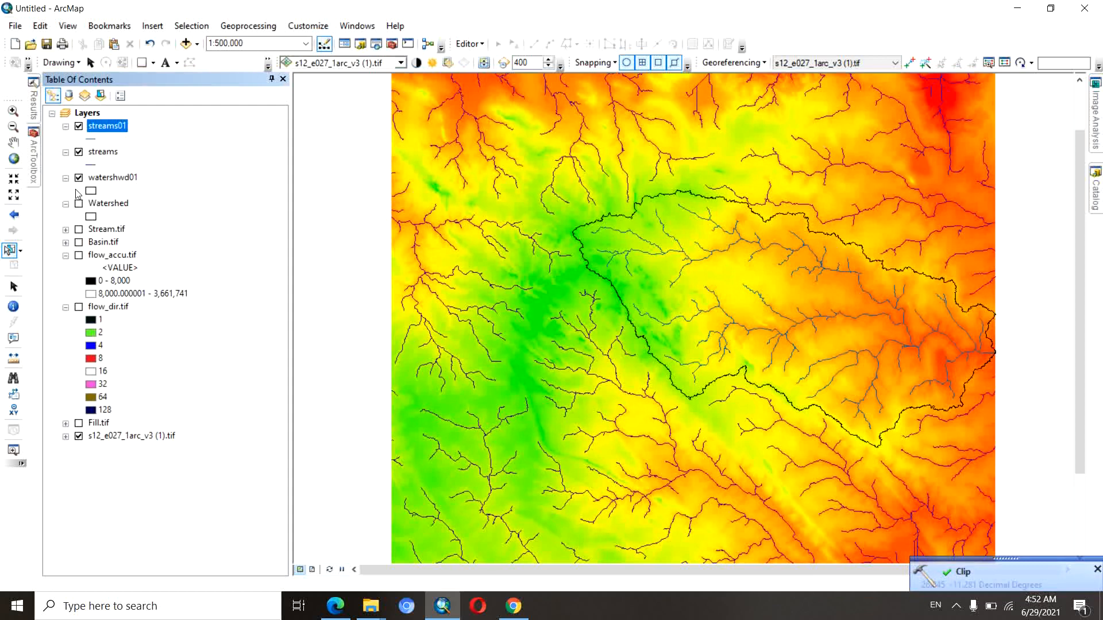
# Hide the original streams layer and set the streams01 line width to 2.
pyautogui.click(78, 152)
pyautogui.click(91, 139)
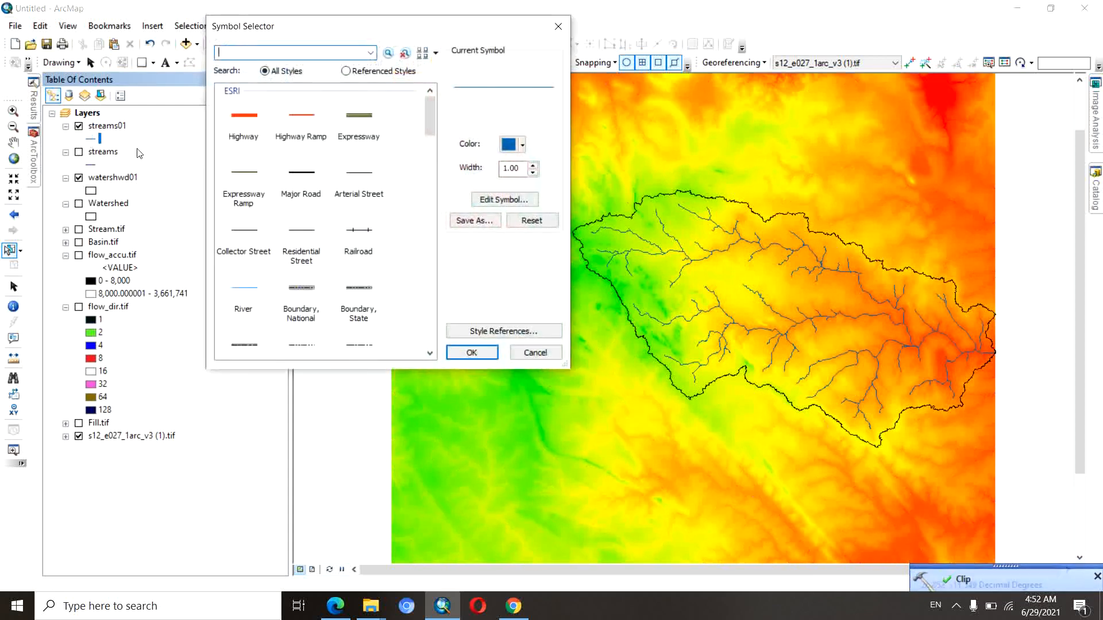
pyautogui.click(533, 165)
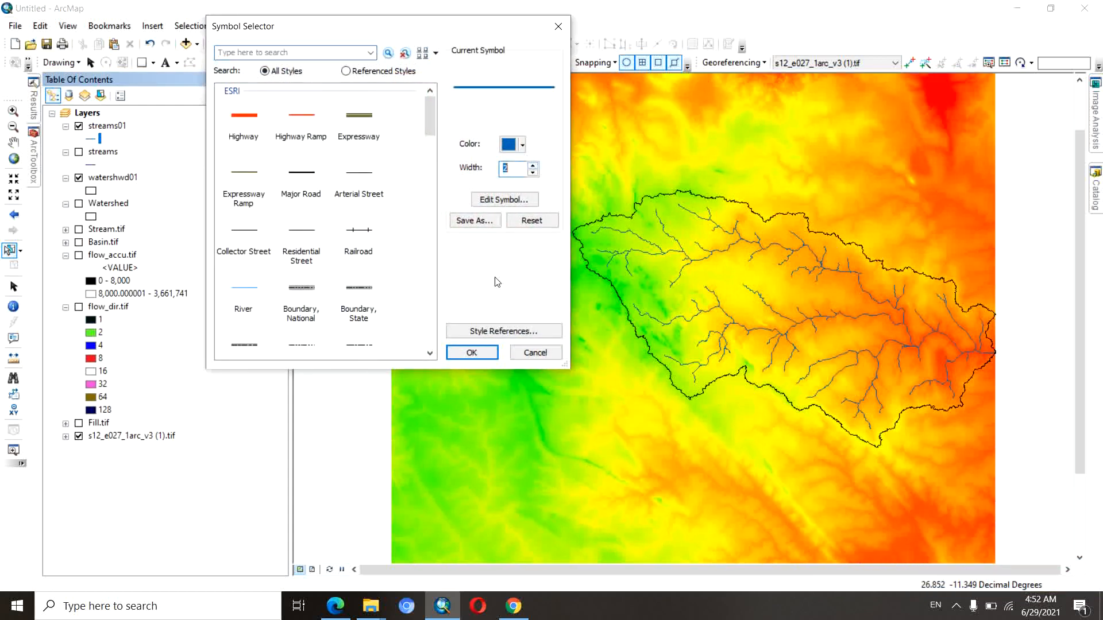
pyautogui.click(482, 352)
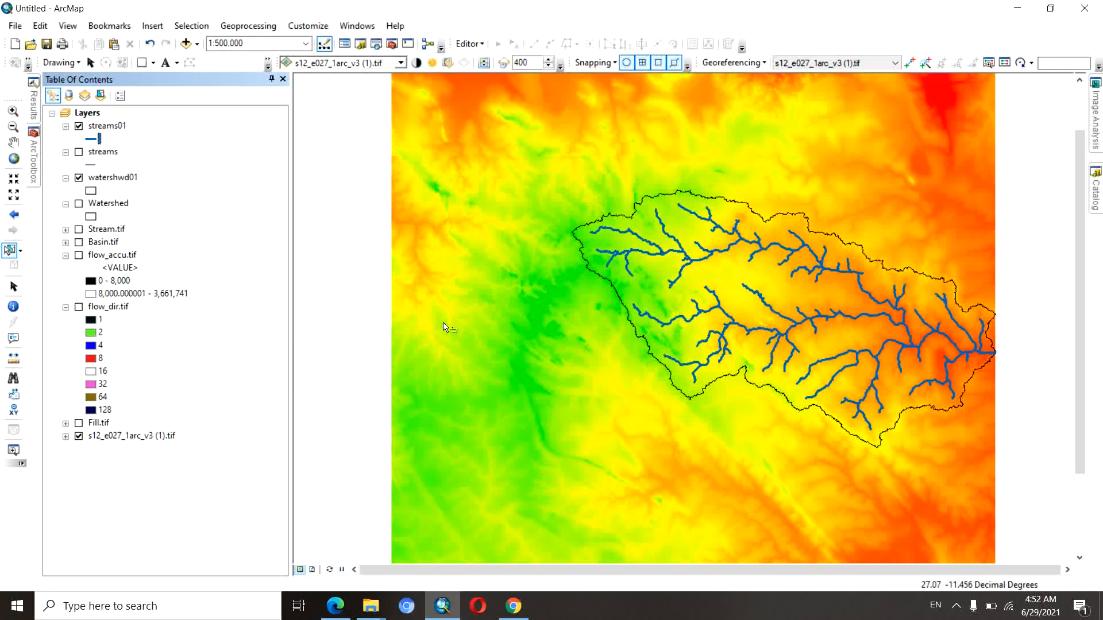
# Select the watershwd01 polygon and clip the s12_e027_1arc_v3 (1).tif raster to it with Image Analysis.
pyautogui.click(677, 193)
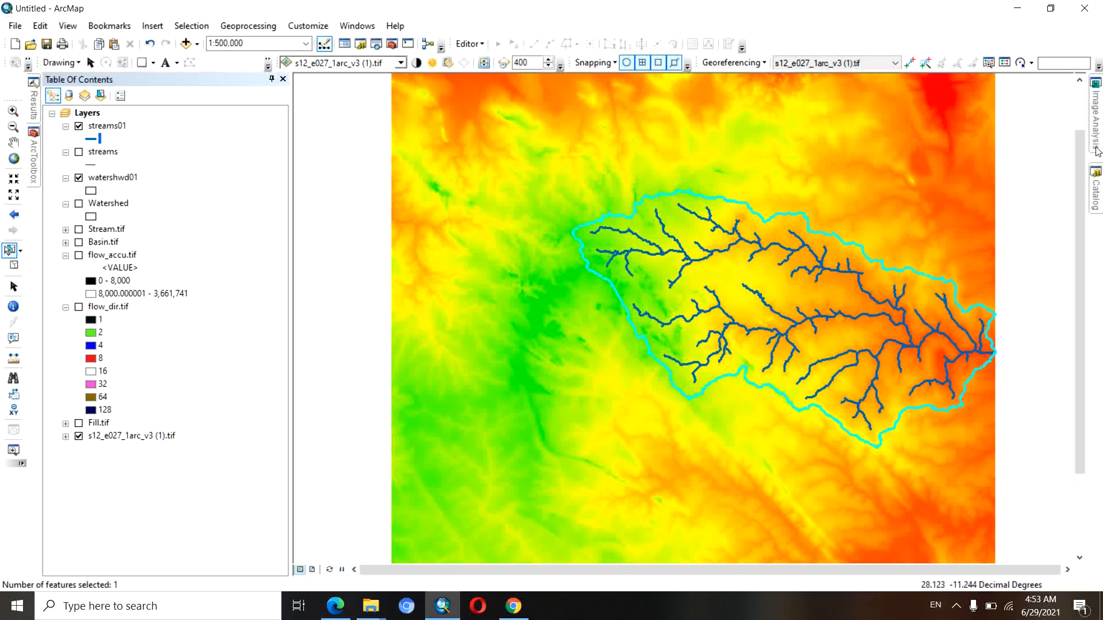
pyautogui.moveTo(1096, 132)
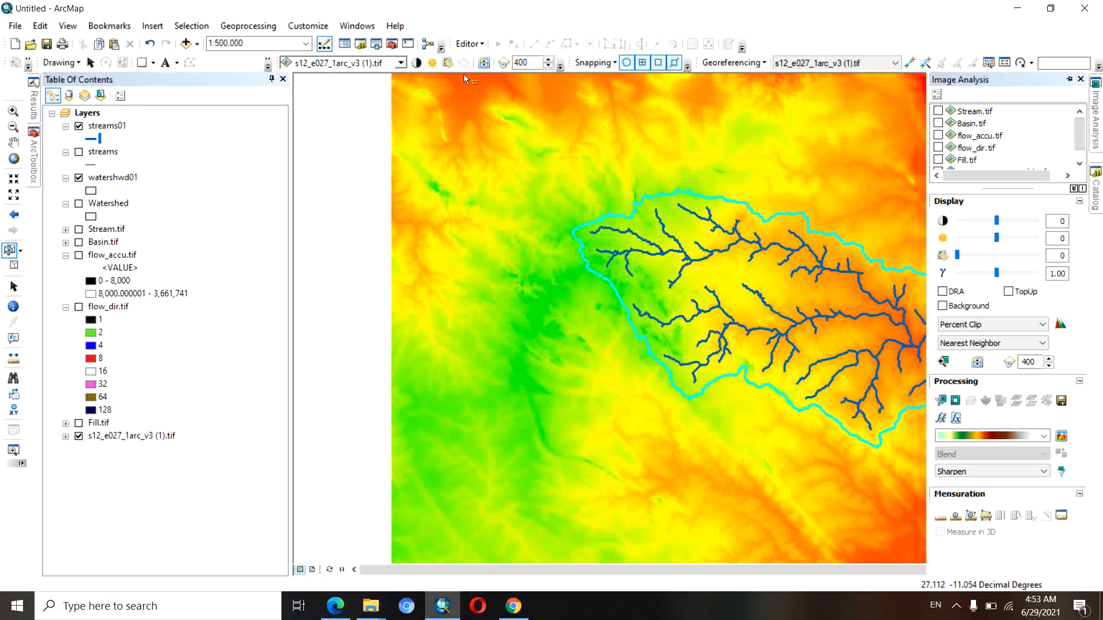
pyautogui.click(368, 27)
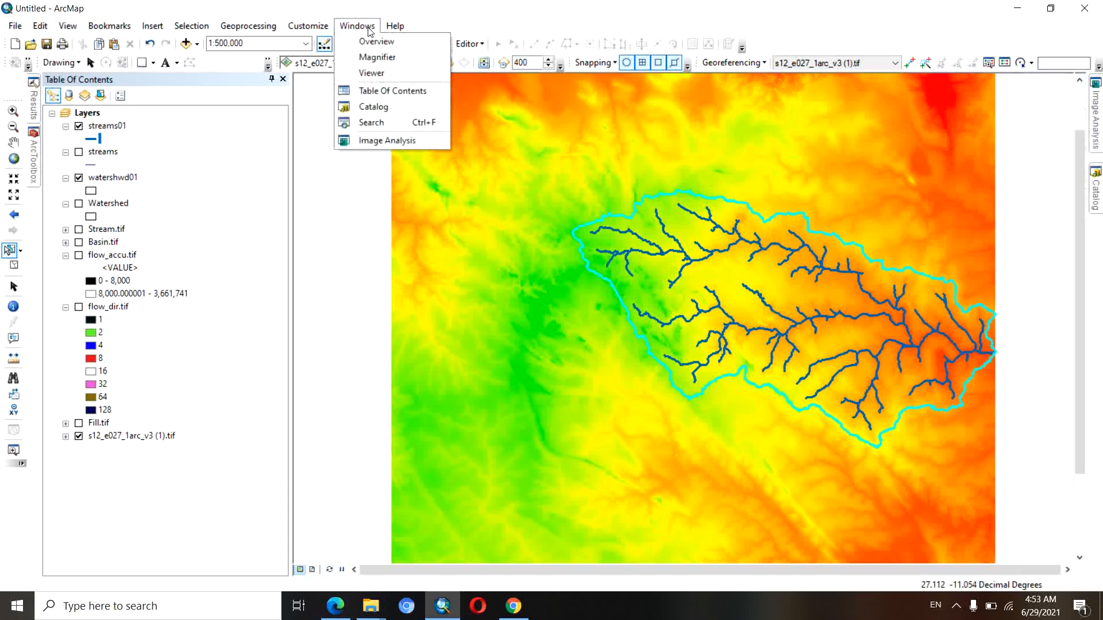
pyautogui.click(387, 141)
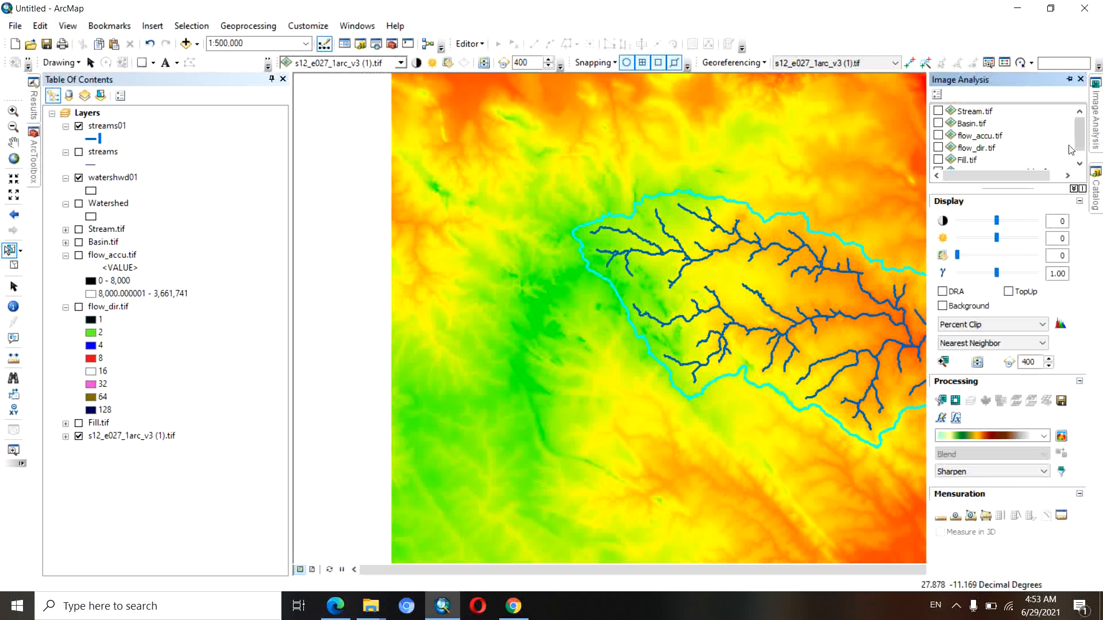
pyautogui.scroll(-1, 1085, 147)
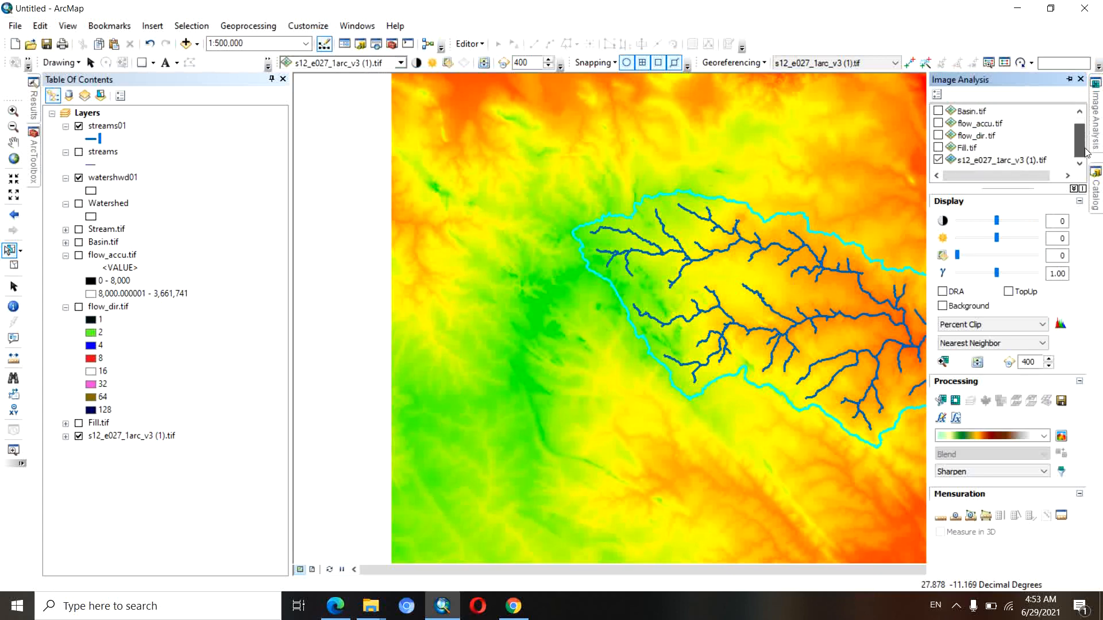
pyautogui.click(1002, 161)
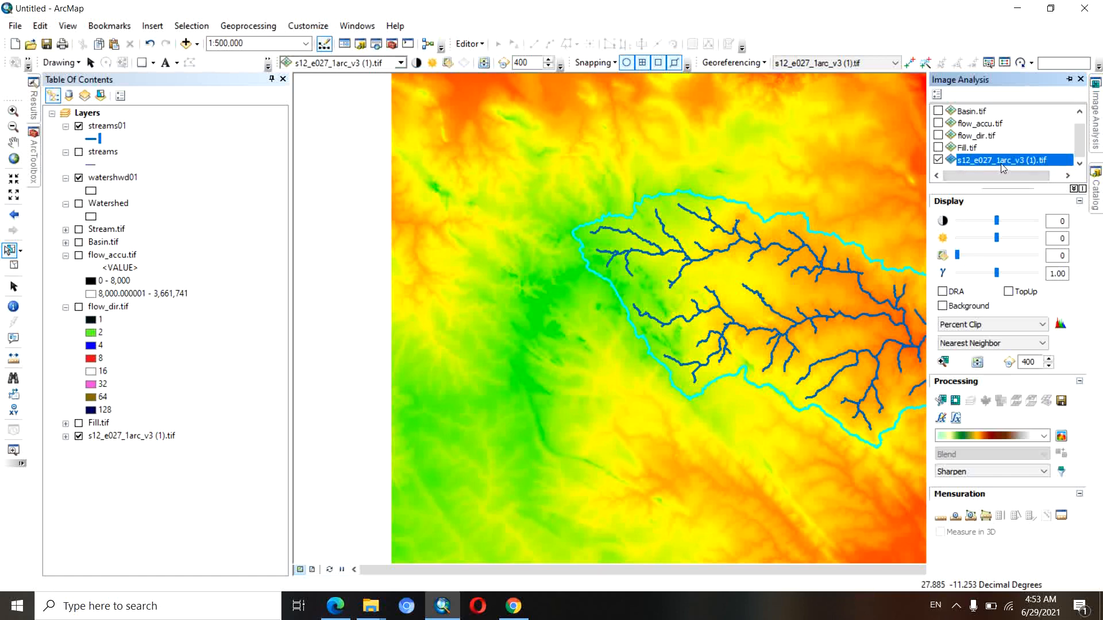
pyautogui.click(942, 404)
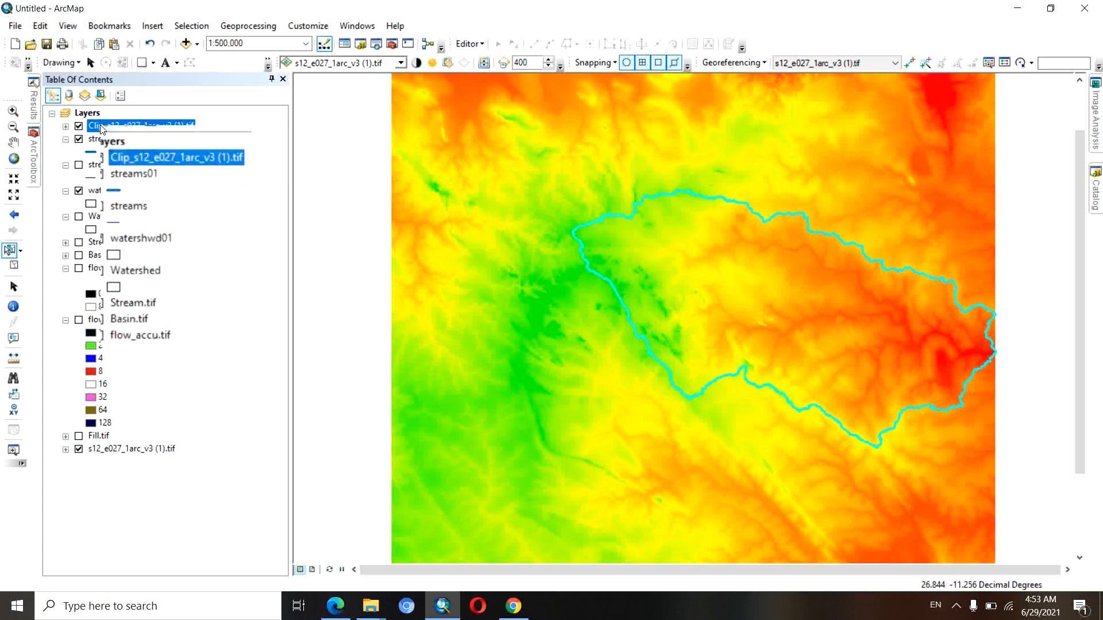
# Export the clipped DEM as a TIFF named watershed in D:\everything\ArcGis and add it to the map.
pyautogui.rightClick(101, 127)
pyautogui.moveTo(159, 268)
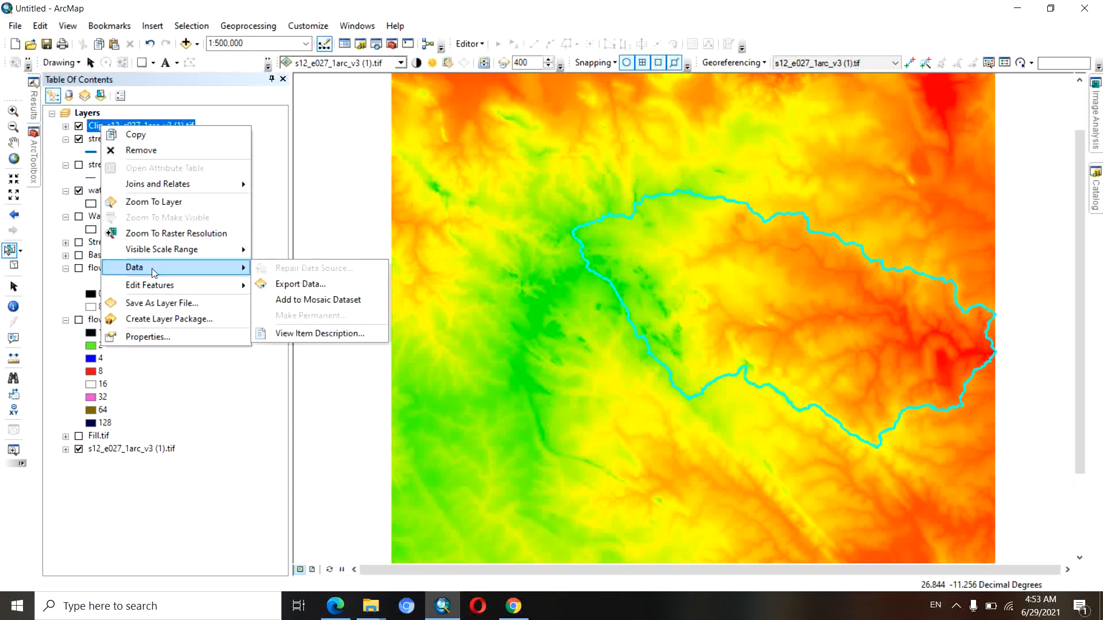
pyautogui.click(286, 287)
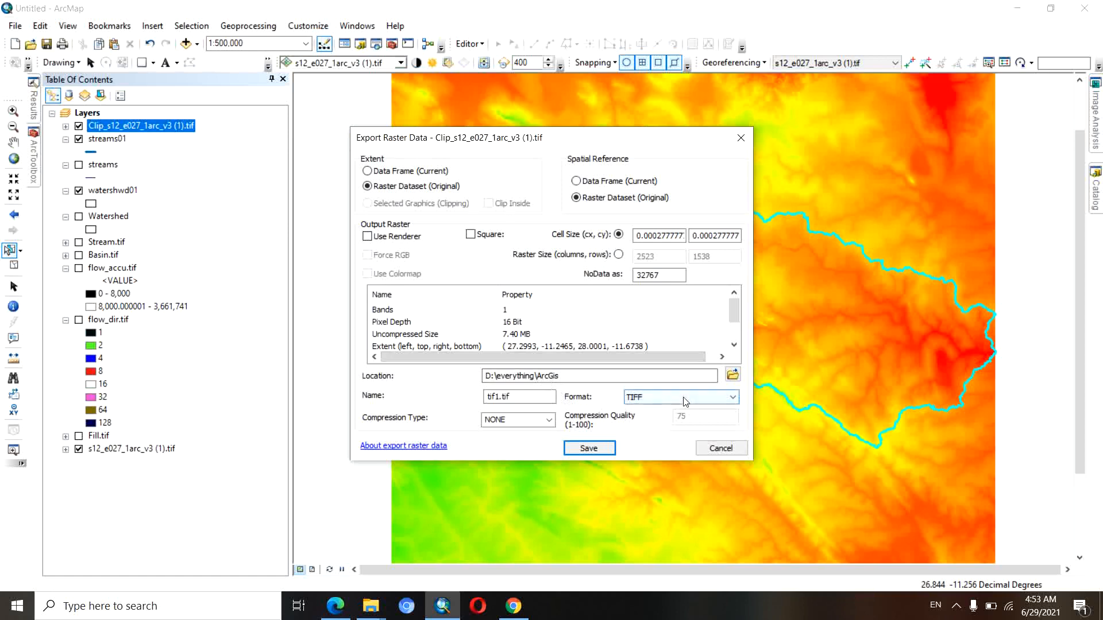
pyautogui.click(732, 374)
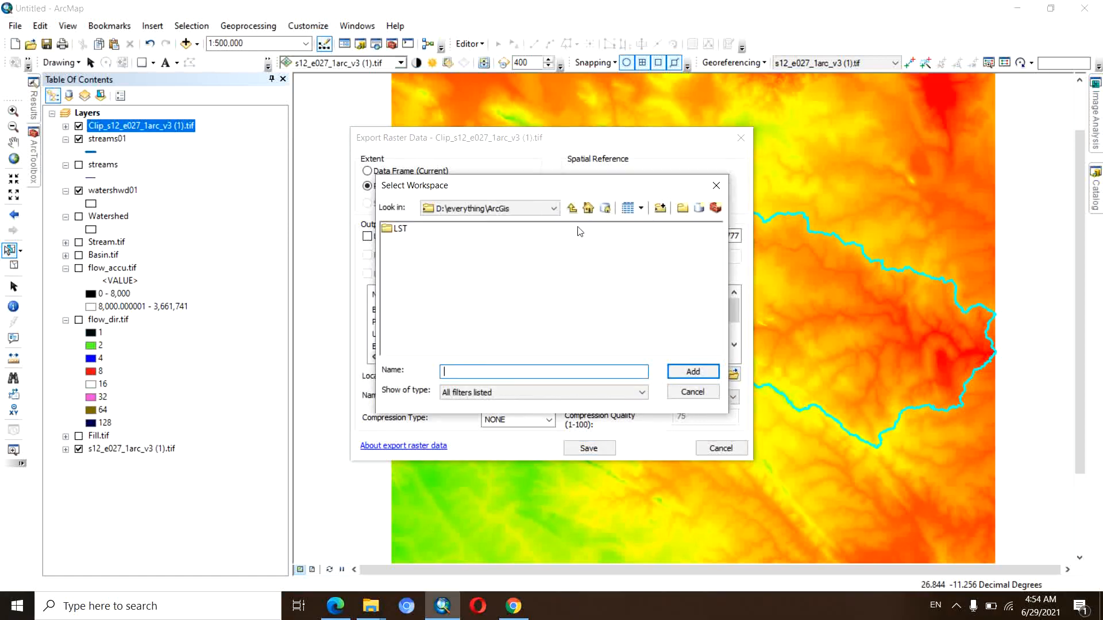
pyautogui.click(572, 209)
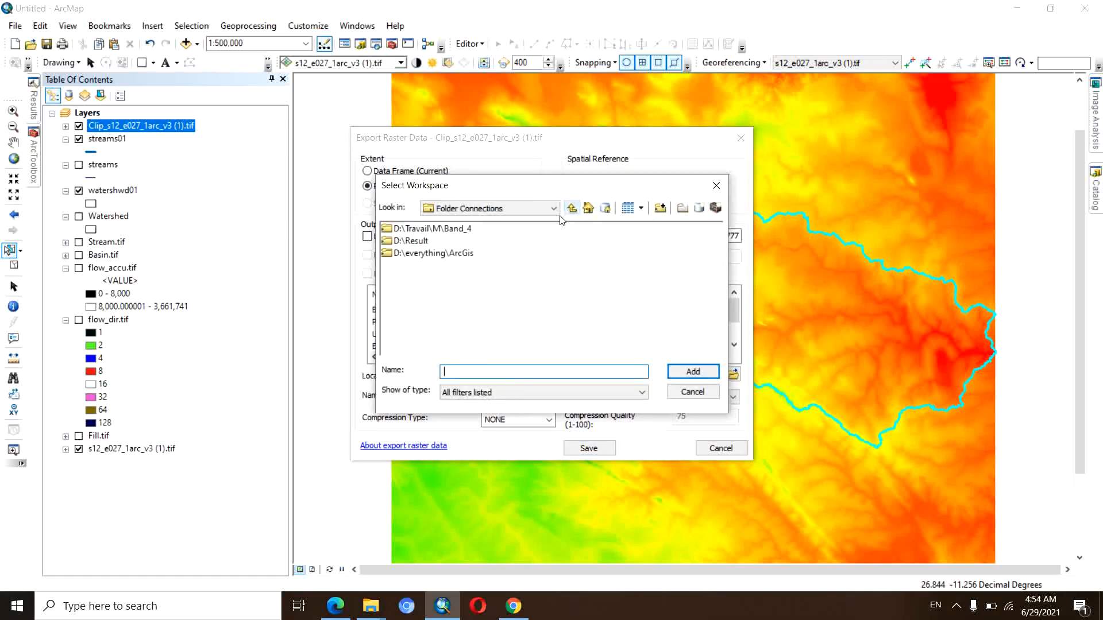
pyautogui.click(434, 254)
pyautogui.click(691, 371)
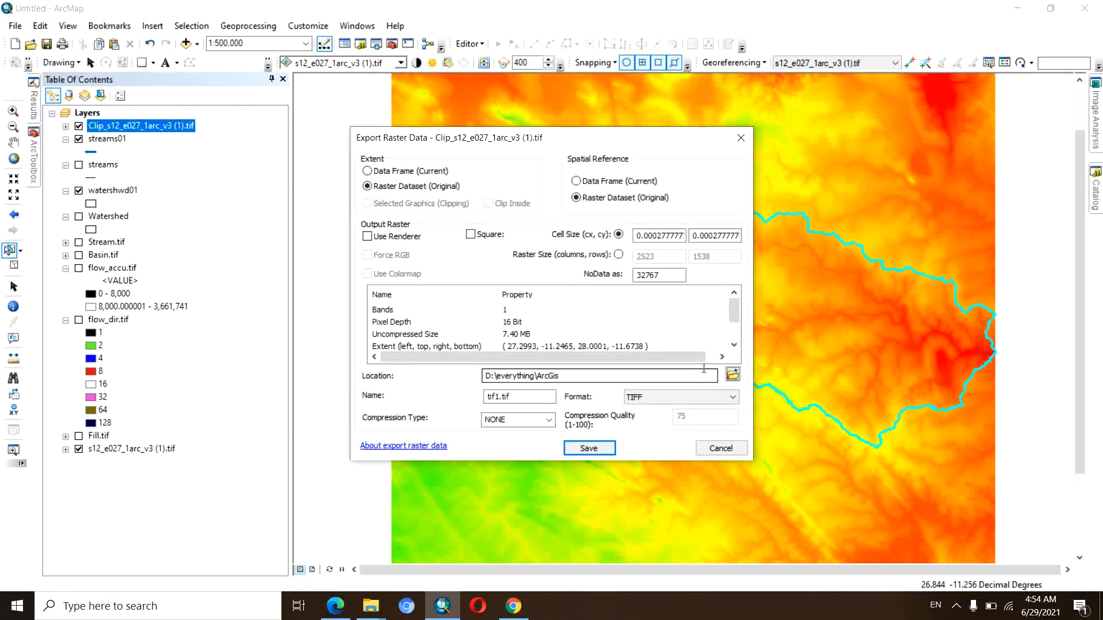
pyautogui.click(500, 396)
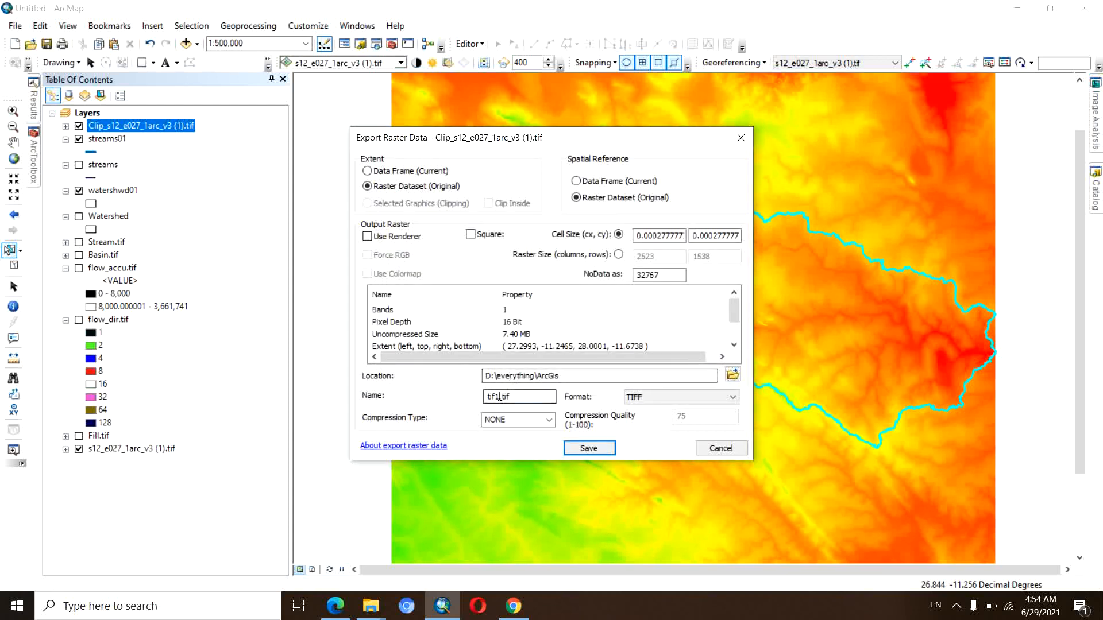
pyautogui.moveTo(510, 396); pyautogui.dragTo(451, 404)
pyautogui.write('watershed')
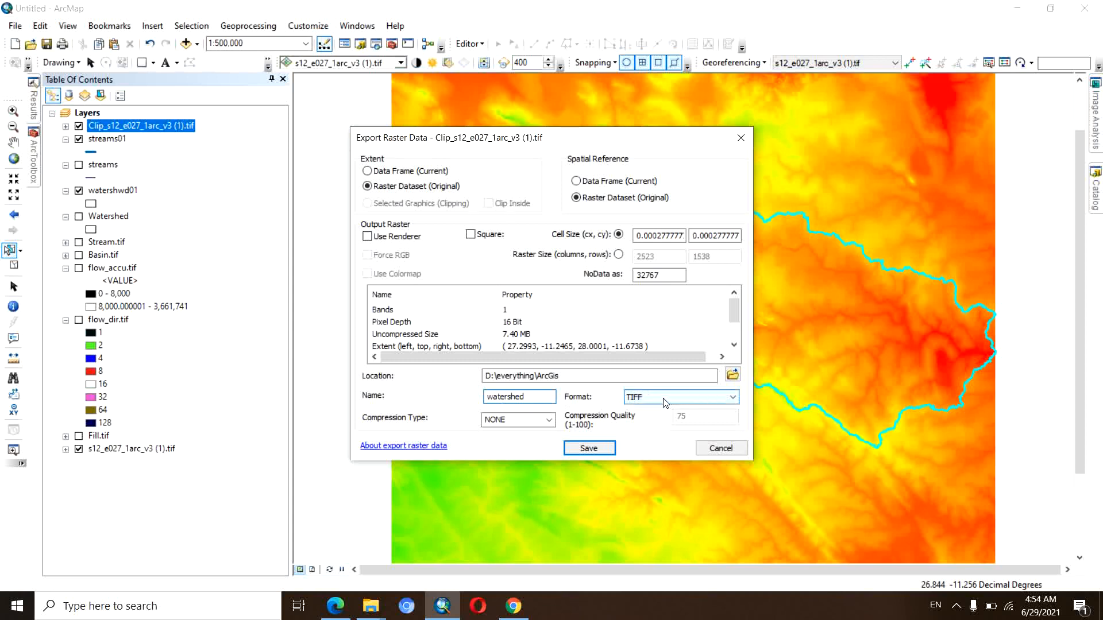
pyautogui.click(607, 443)
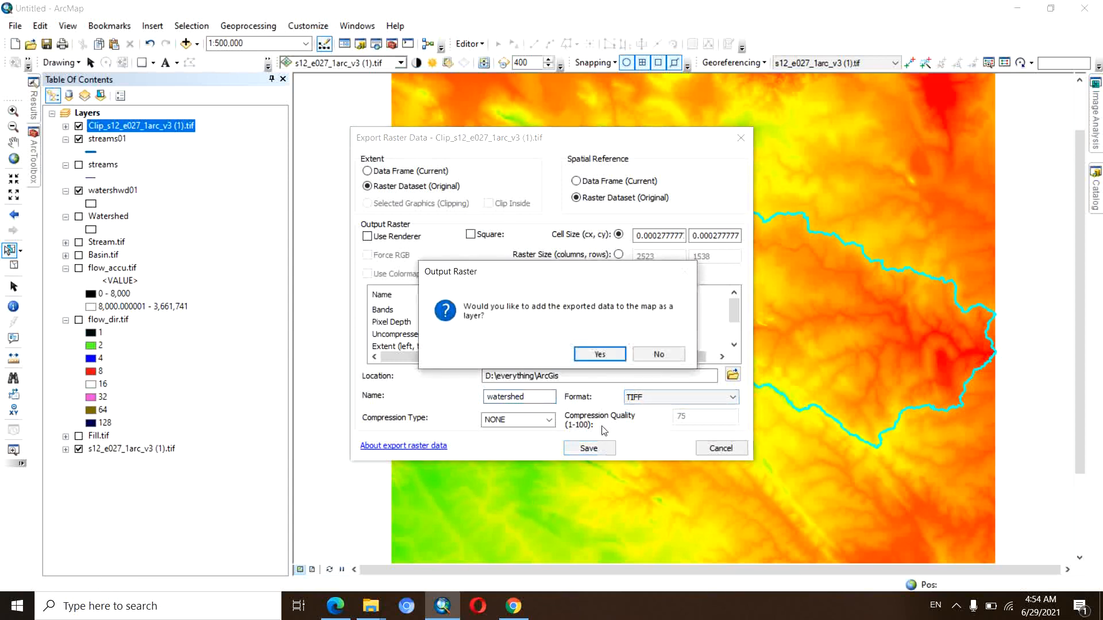
pyautogui.click(599, 354)
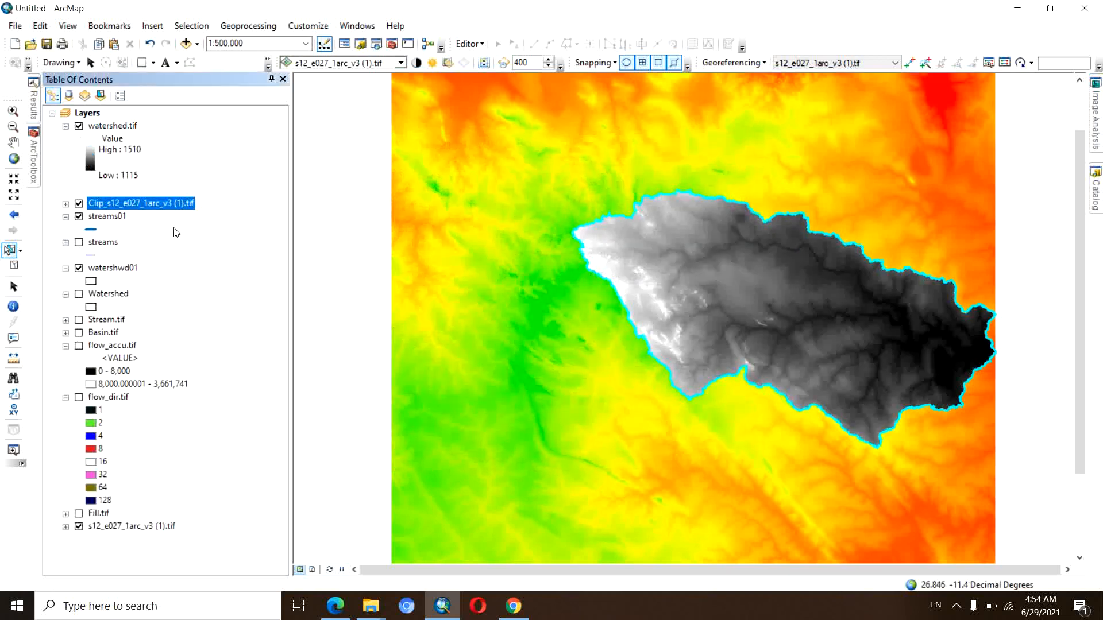
# Remove the temporary Clip_s12_e027_1arc_v3 (1).tif layer and hide the watershwd01 and s12_e027_1arc_v3 (1).tif layers, leaving no features selected.
pyautogui.rightClick(152, 204)
pyautogui.click(183, 231)
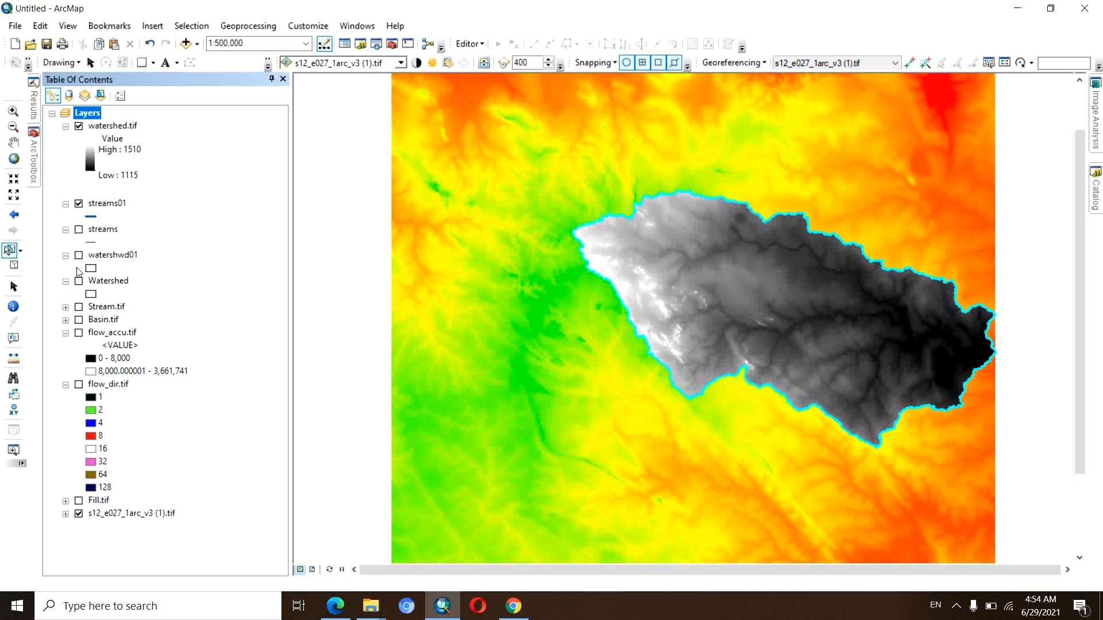
pyautogui.click(79, 514)
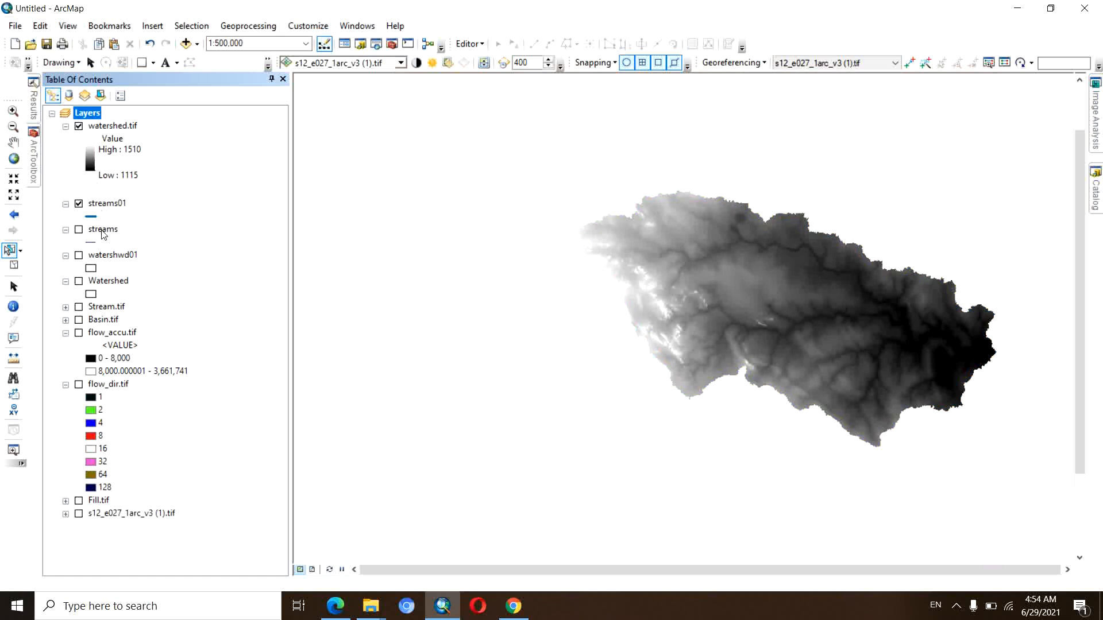
# Show the watershwd01 layer and give it the Hollow symbol with an outline width of 1.
pyautogui.click(78, 256)
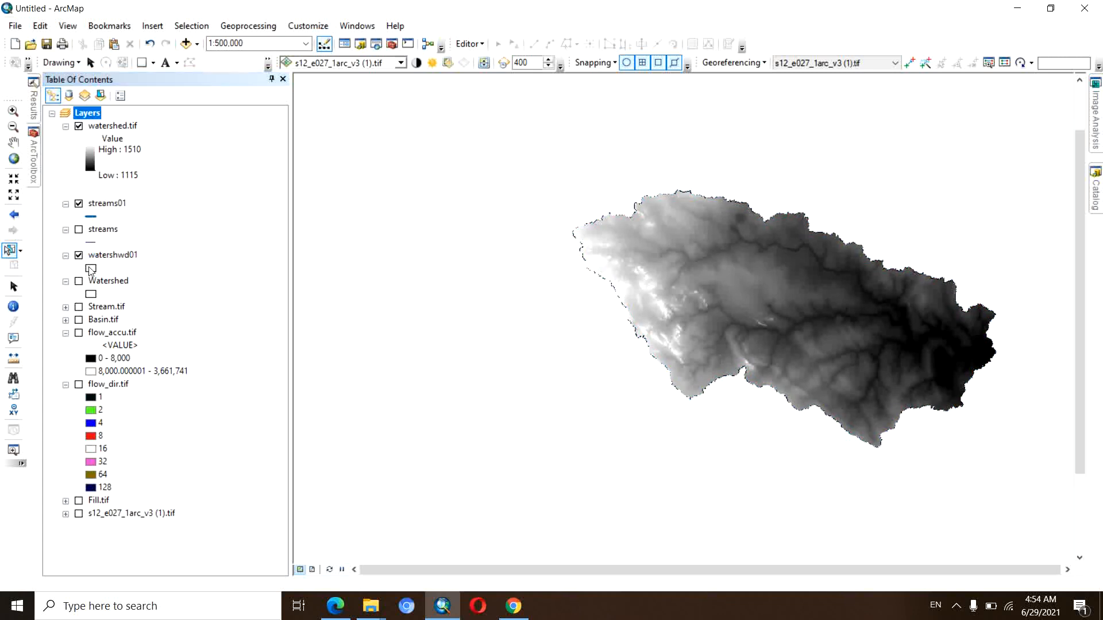
pyautogui.click(90, 268)
pyautogui.click(233, 180)
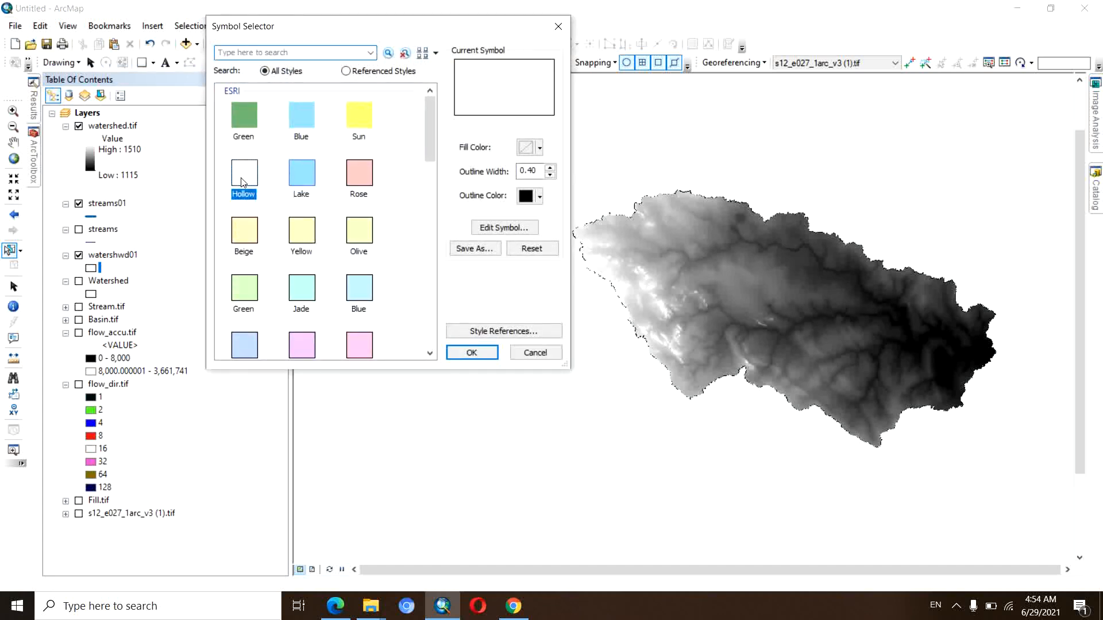
pyautogui.click(553, 168)
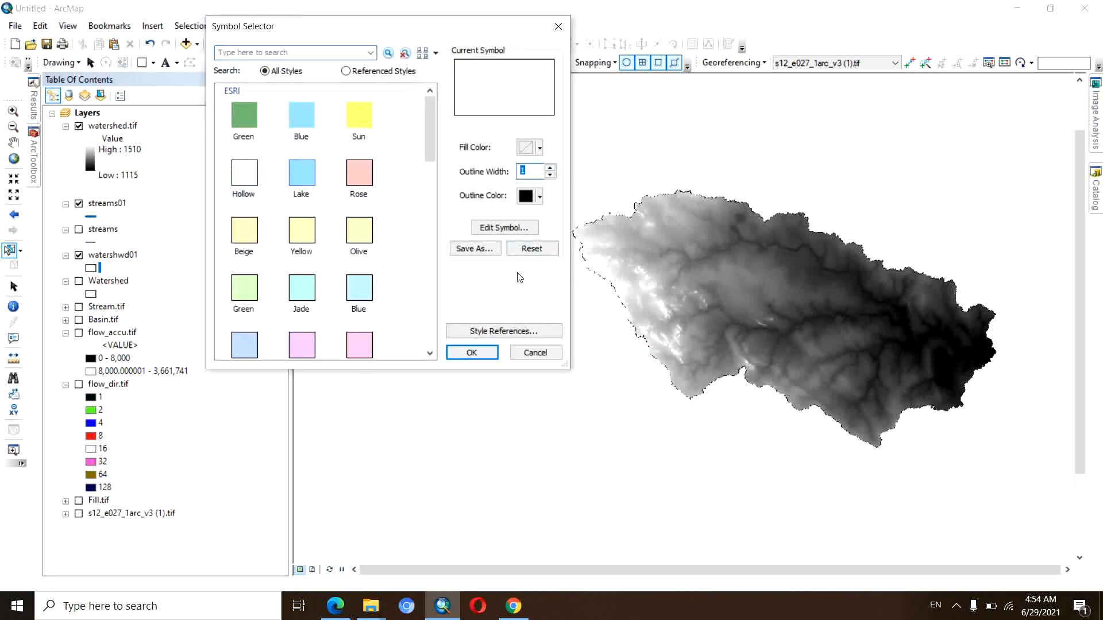
pyautogui.click(480, 353)
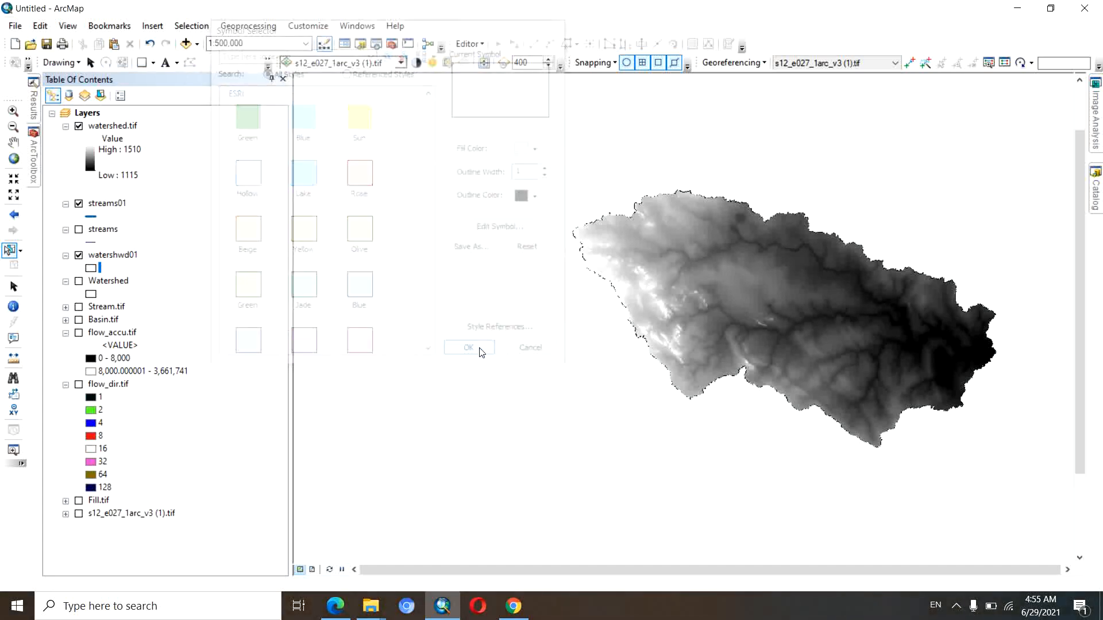
# Thicken the black outline of the hollow watershwd01 symbol further.
pyautogui.click(89, 268)
pyautogui.click(551, 167)
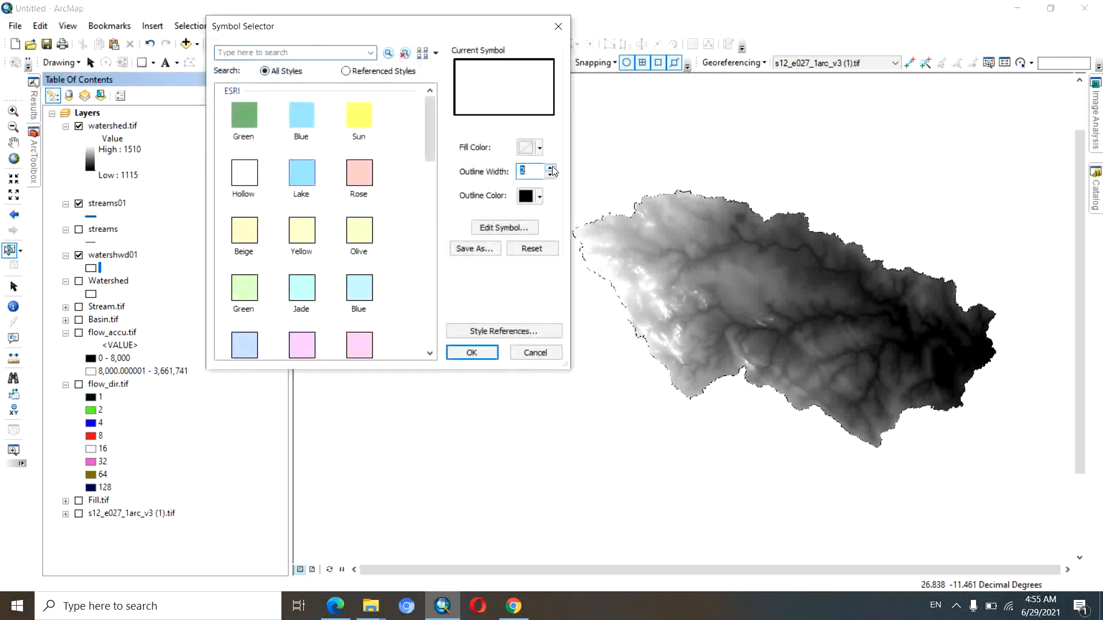
pyautogui.click(551, 167)
pyautogui.click(472, 352)
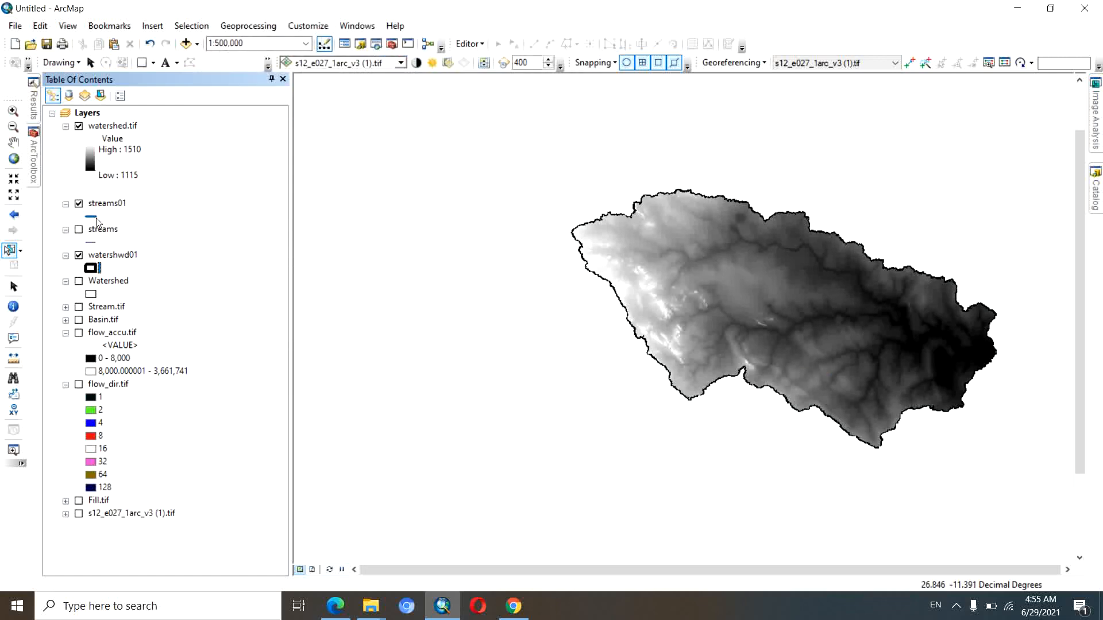
# Apply the red-yellow-green color ramp to watershed.tif and invert it so high elevations are red and low ones green.
pyautogui.click(92, 161)
pyautogui.doubleClick(92, 161)
pyautogui.click(217, 205)
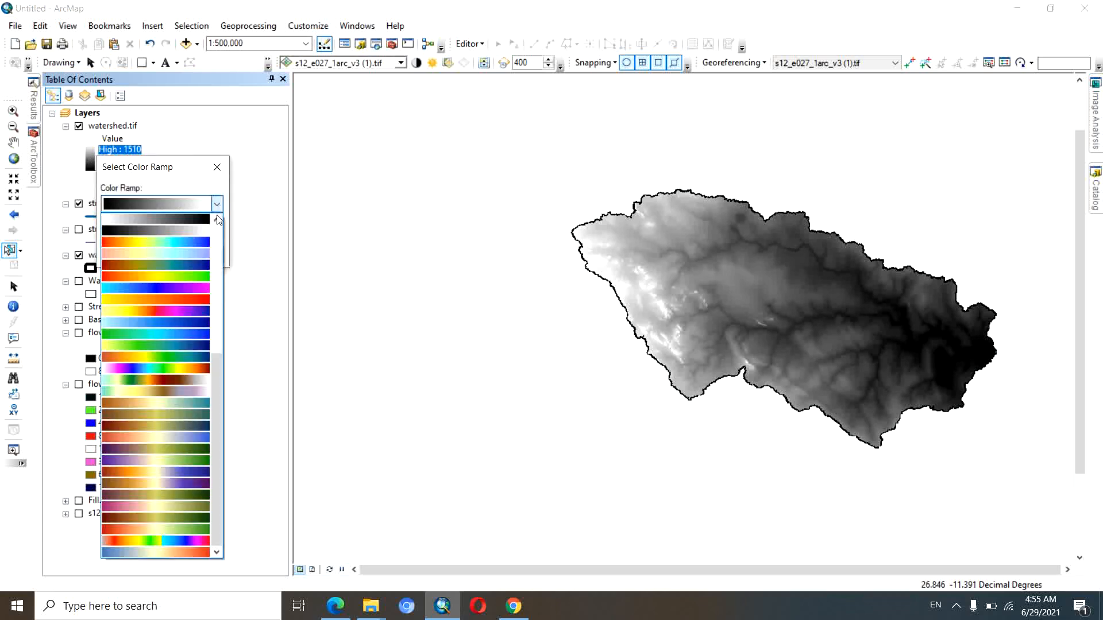
pyautogui.click(185, 277)
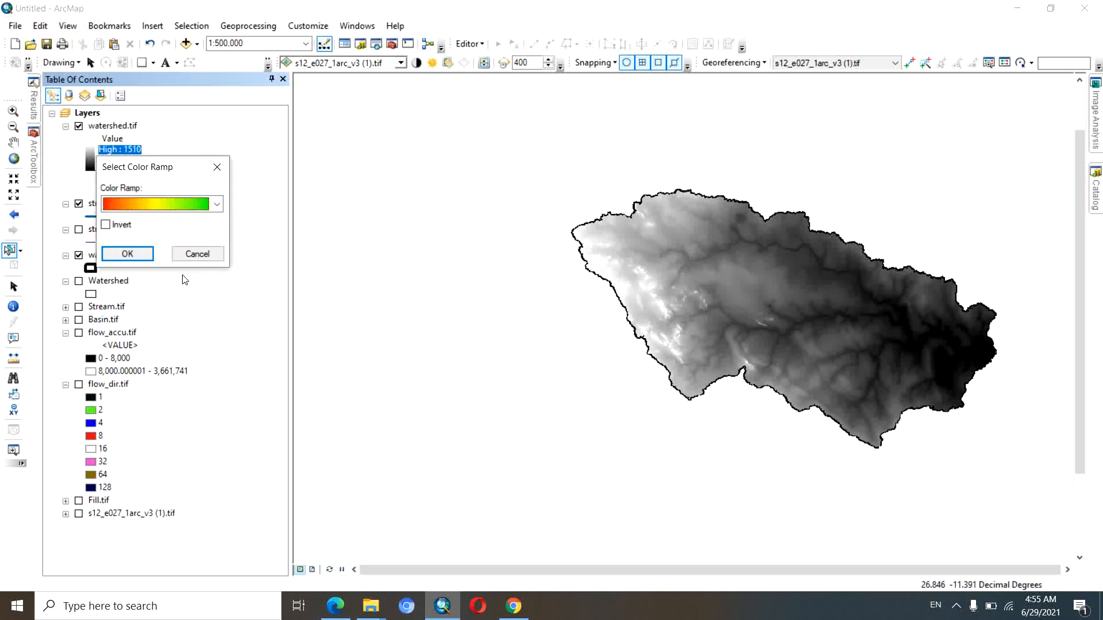
pyautogui.click(147, 255)
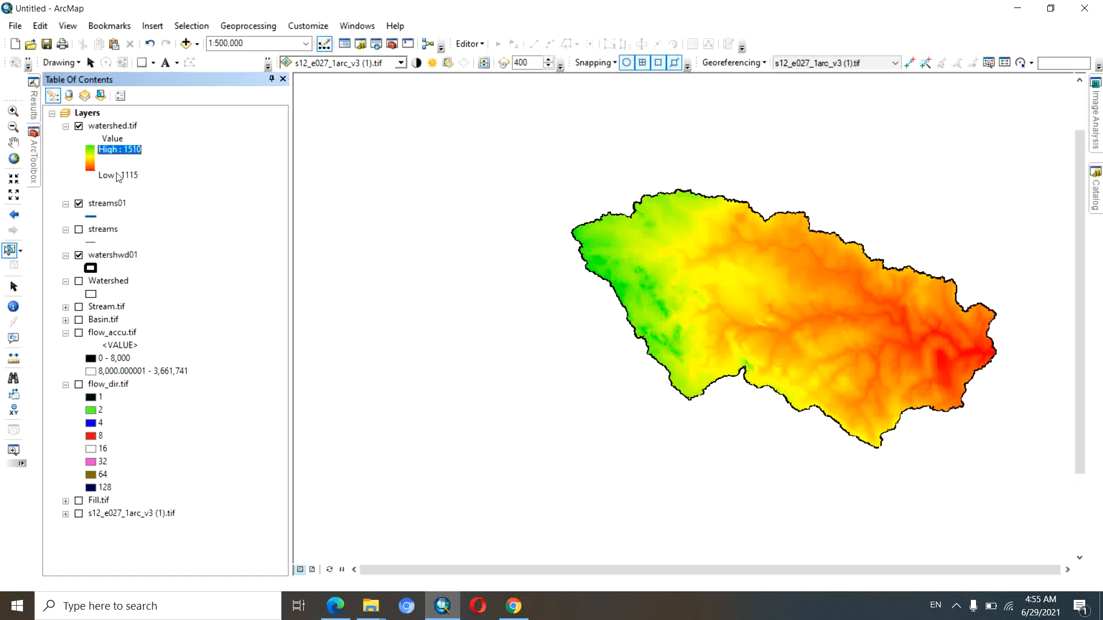
pyautogui.doubleClick(91, 154)
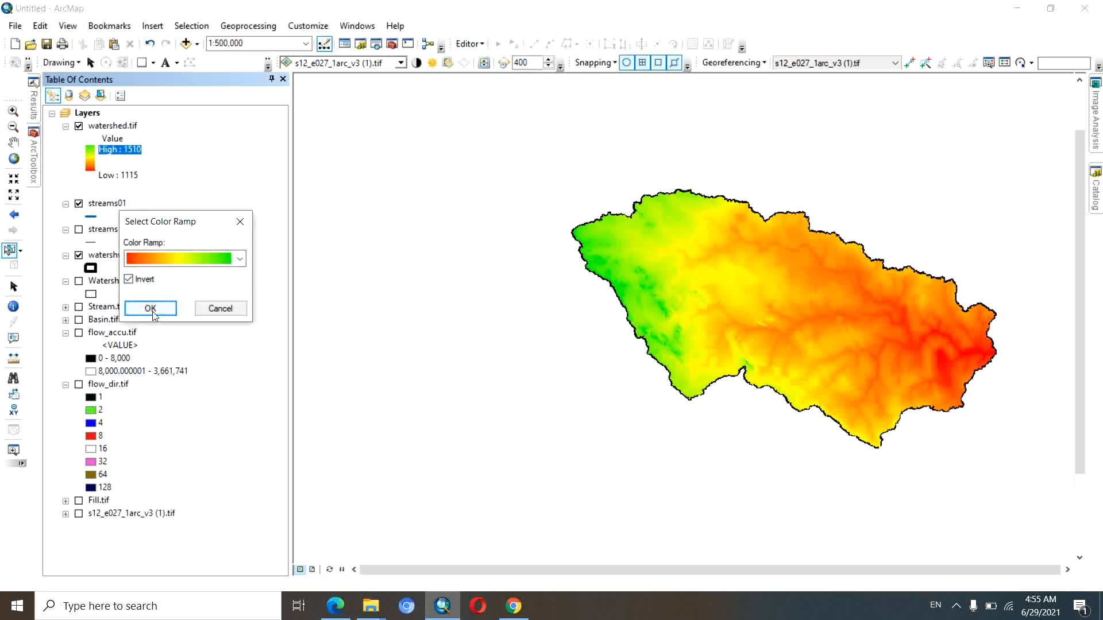
pyautogui.click(151, 309)
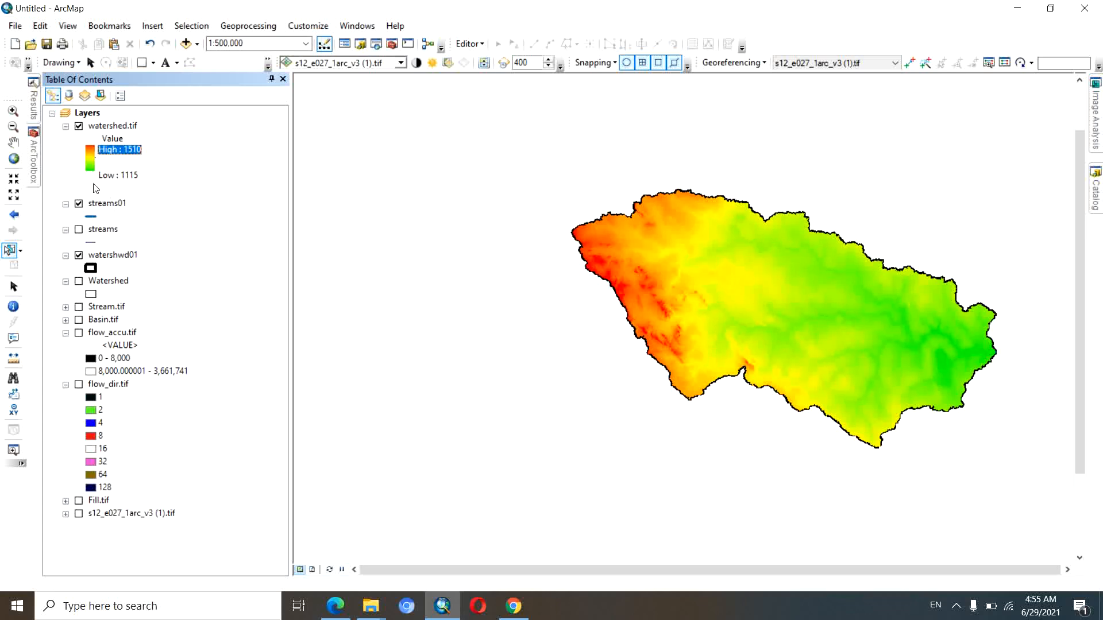
# Move the streams01 layer above watershed.tif so the stream network draws over the clipped DEM.
pyautogui.moveTo(106, 208); pyautogui.dragTo(106, 115)
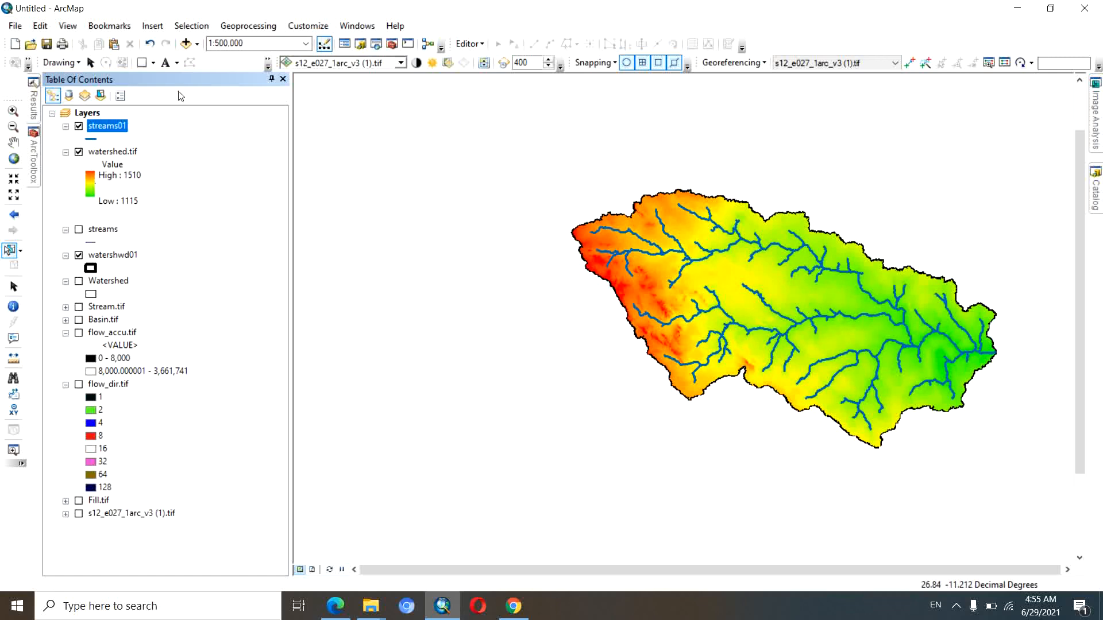
pyautogui.click(14, 143)
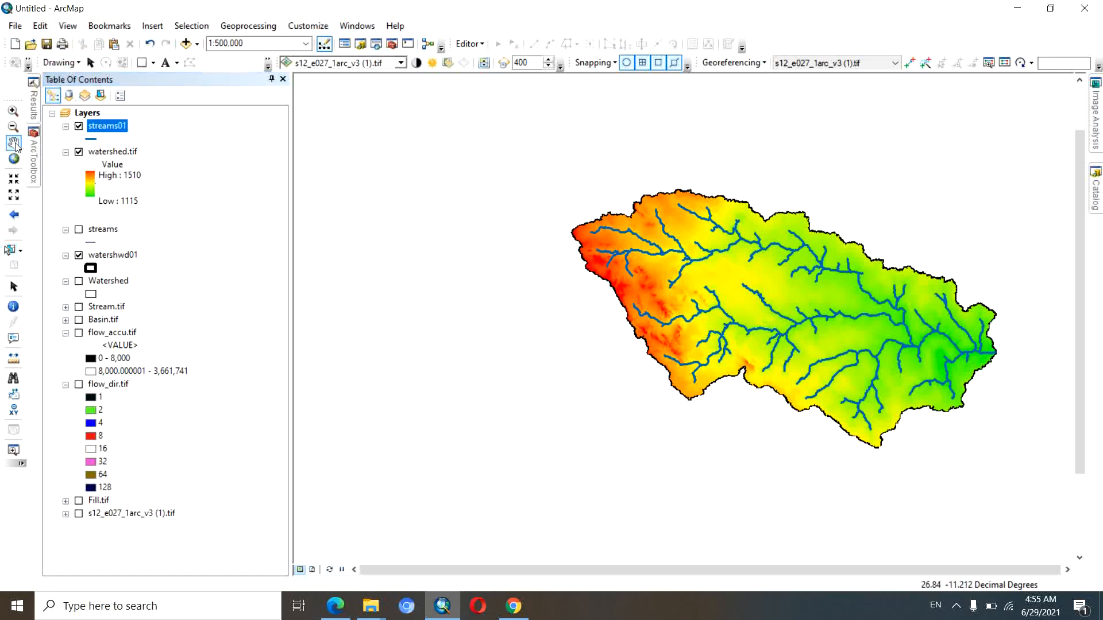
pyautogui.moveTo(792, 299); pyautogui.dragTo(694, 296)
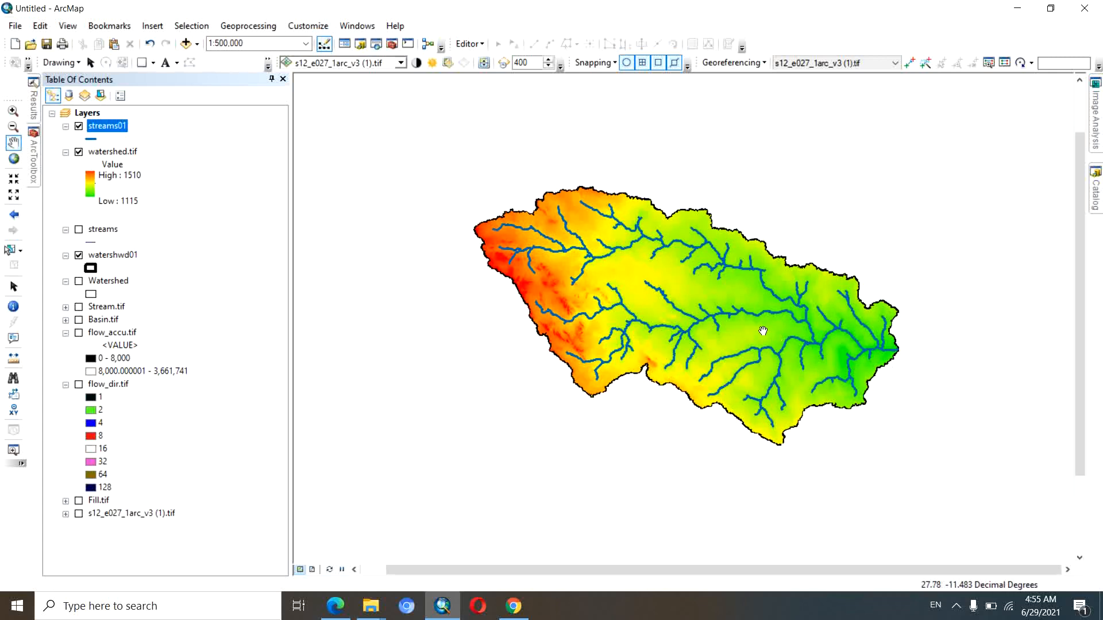
pyautogui.moveTo(762, 330); pyautogui.dragTo(740, 341)
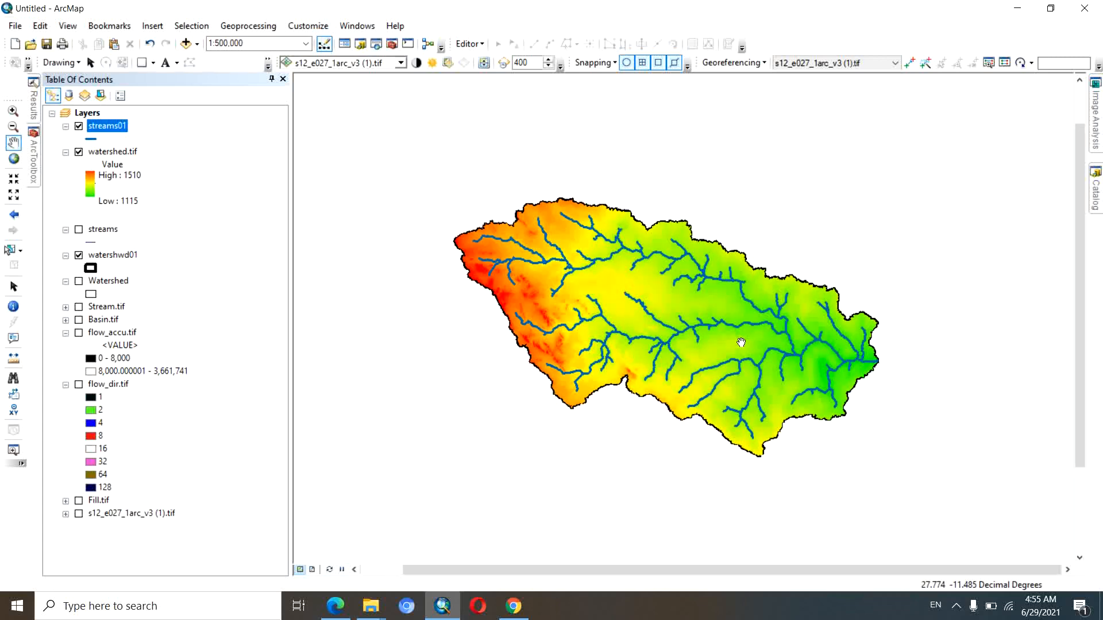